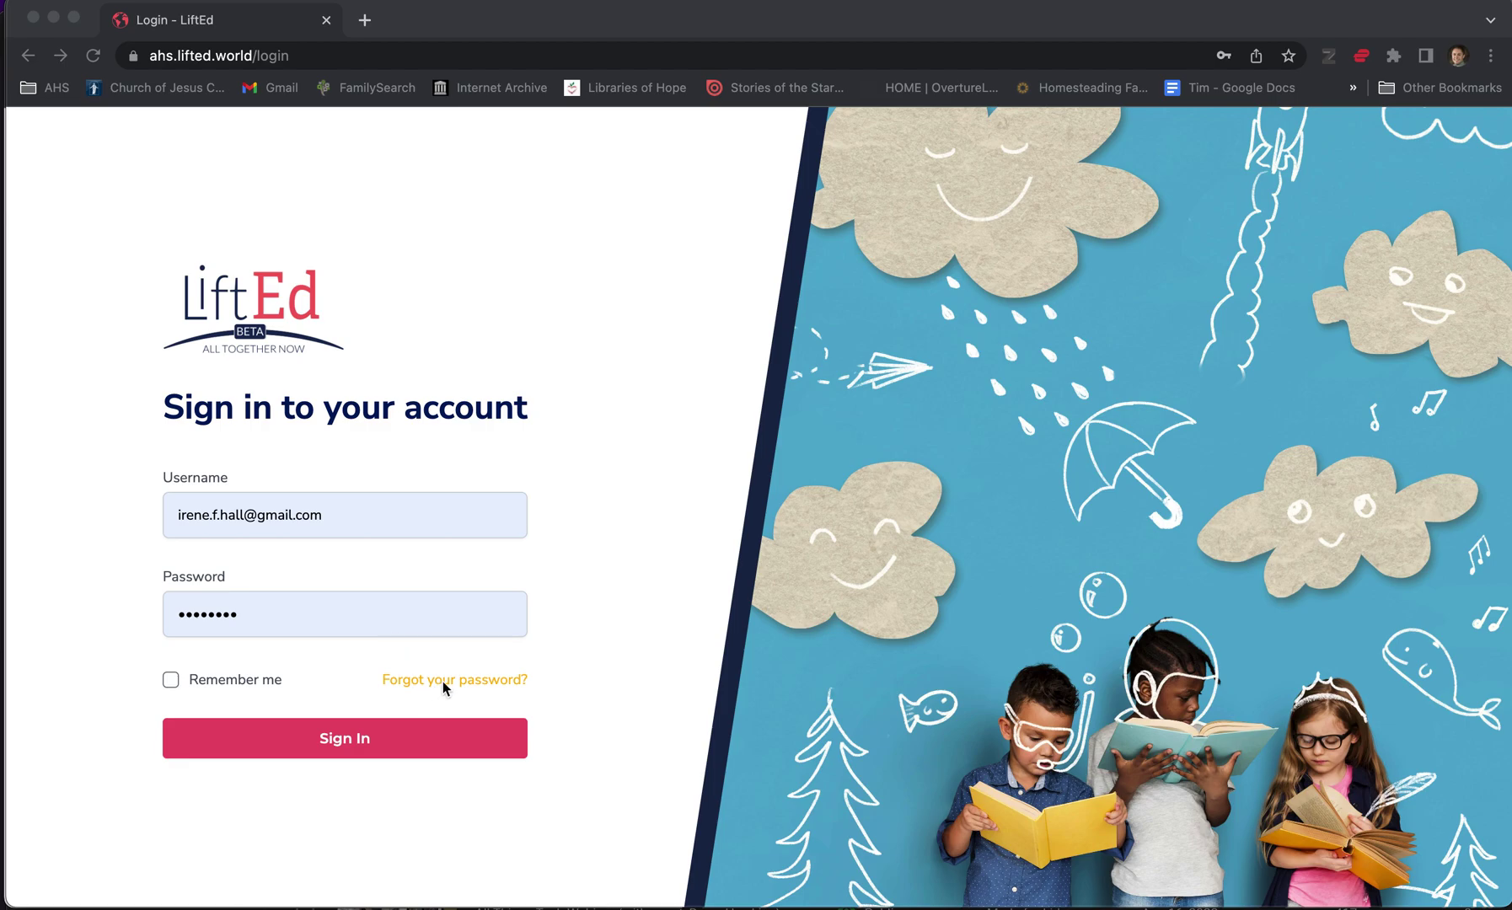
# Sign in to the parent account and open the How Will I Learn? lesson prep for the 3rd-grade student.
pyautogui.click(442, 742)
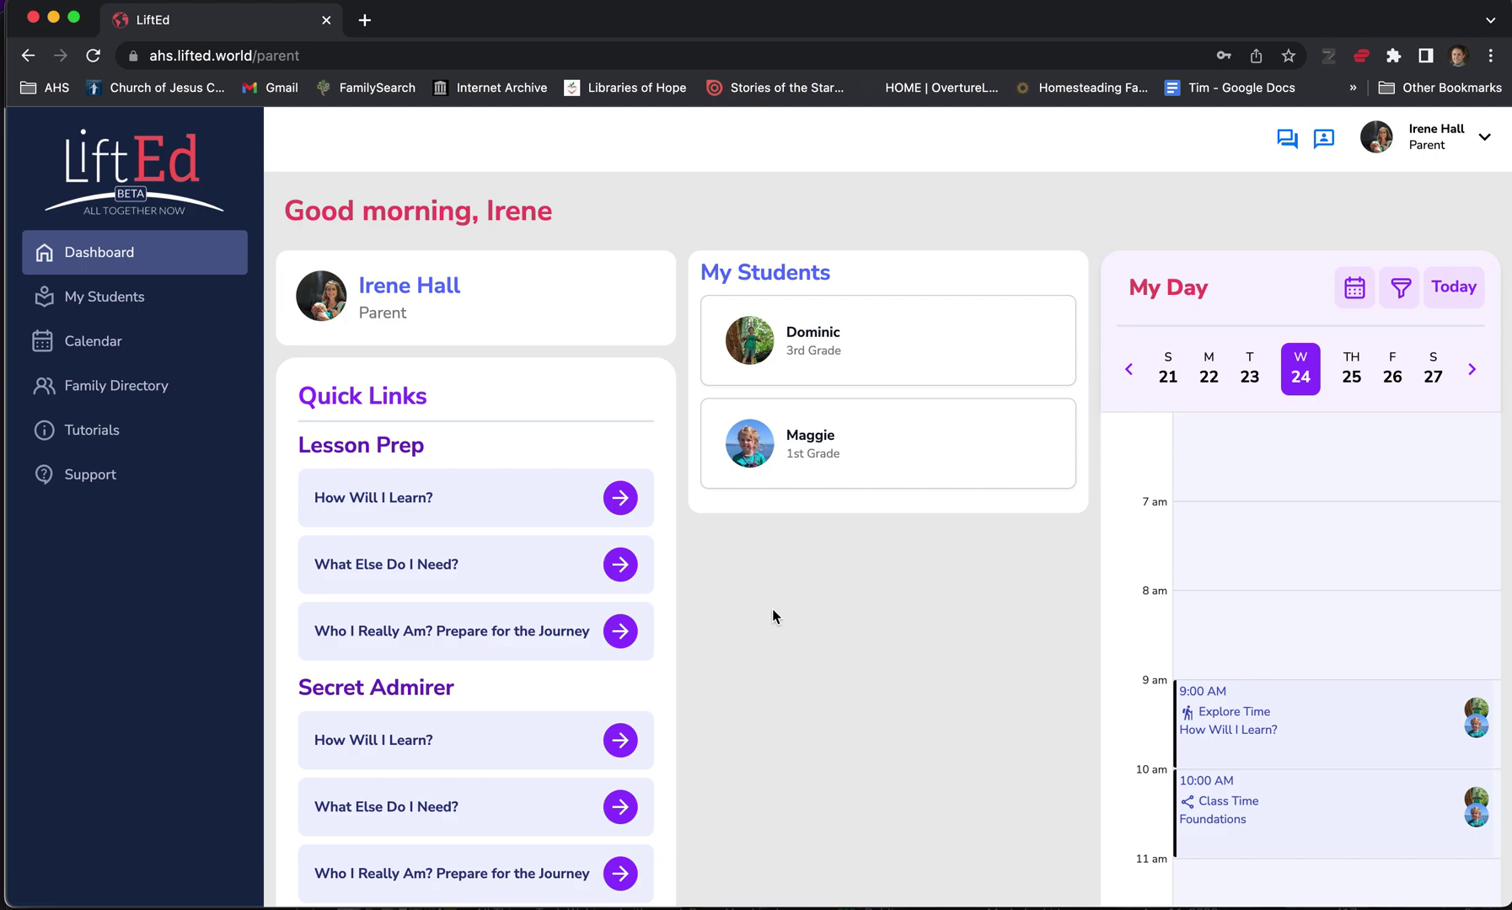
pyautogui.scroll(-1, 491, 522)
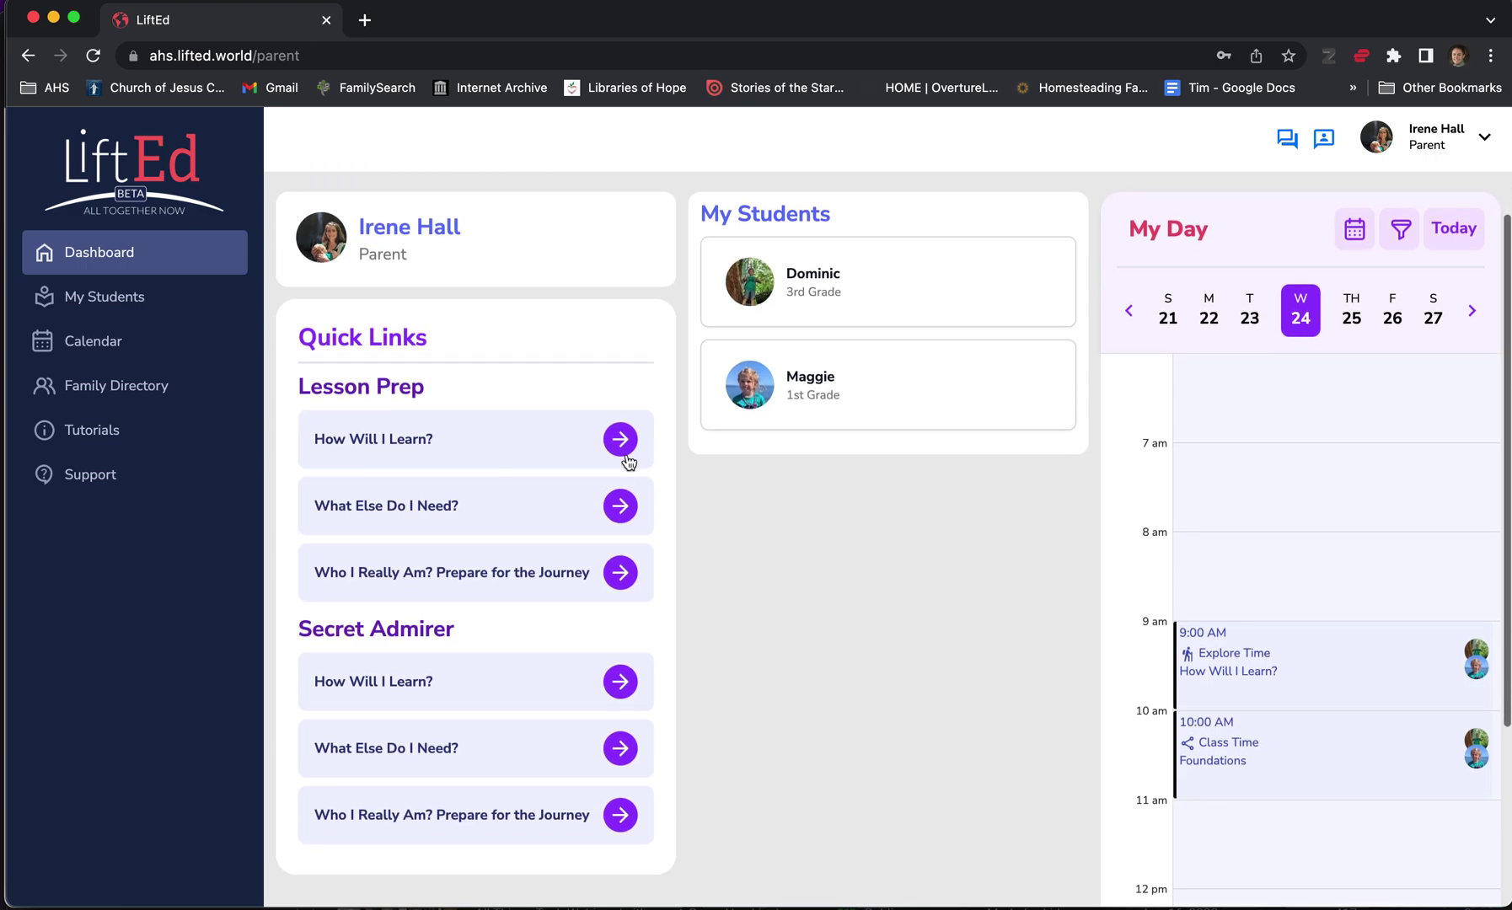
pyautogui.click(620, 439)
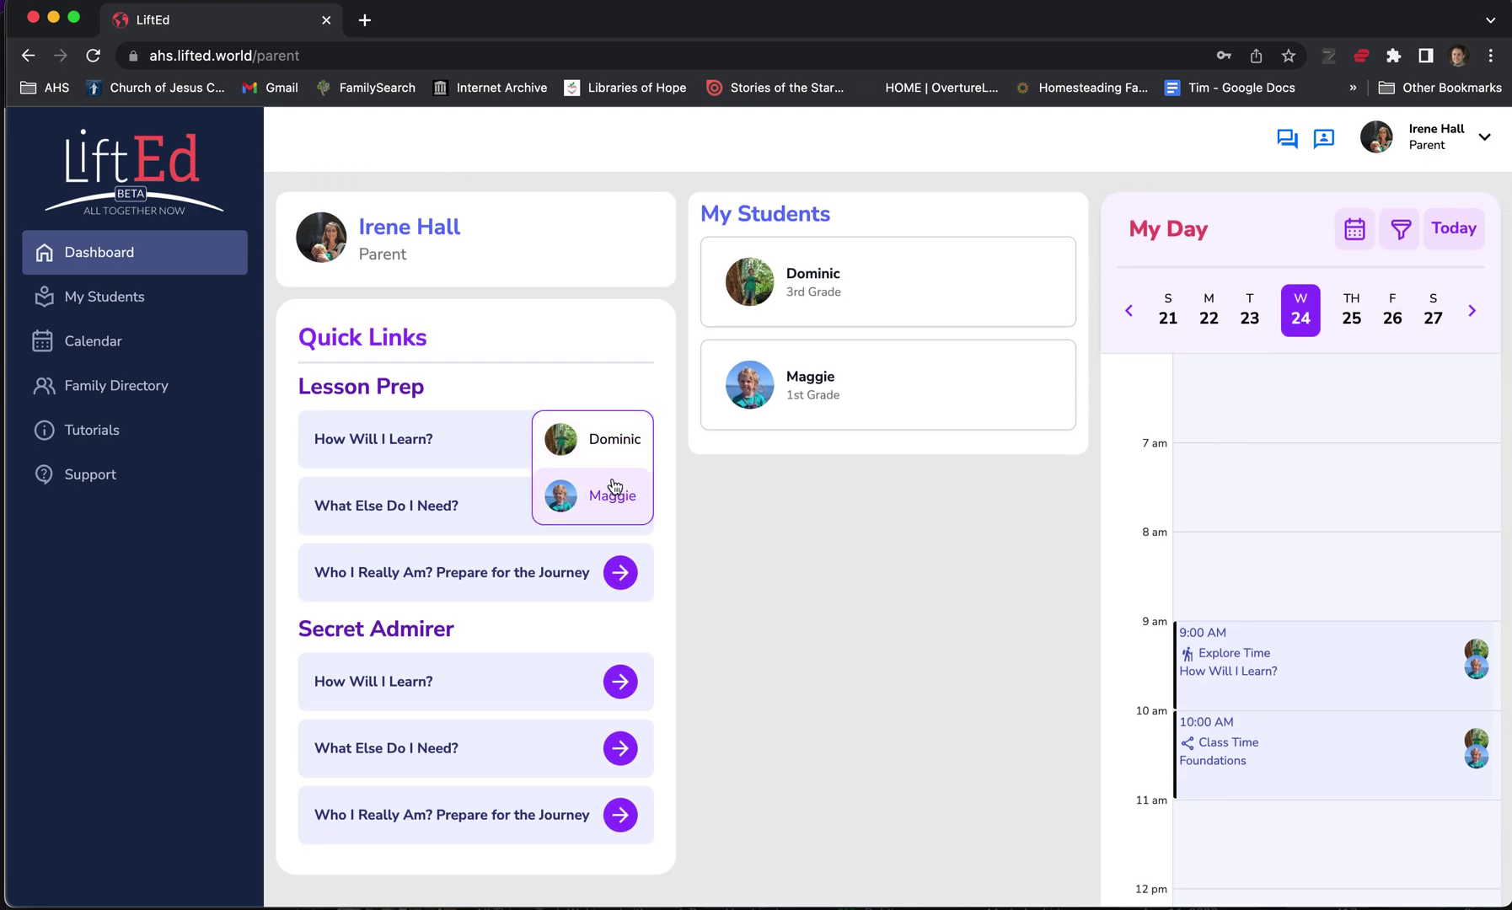
pyautogui.click(614, 439)
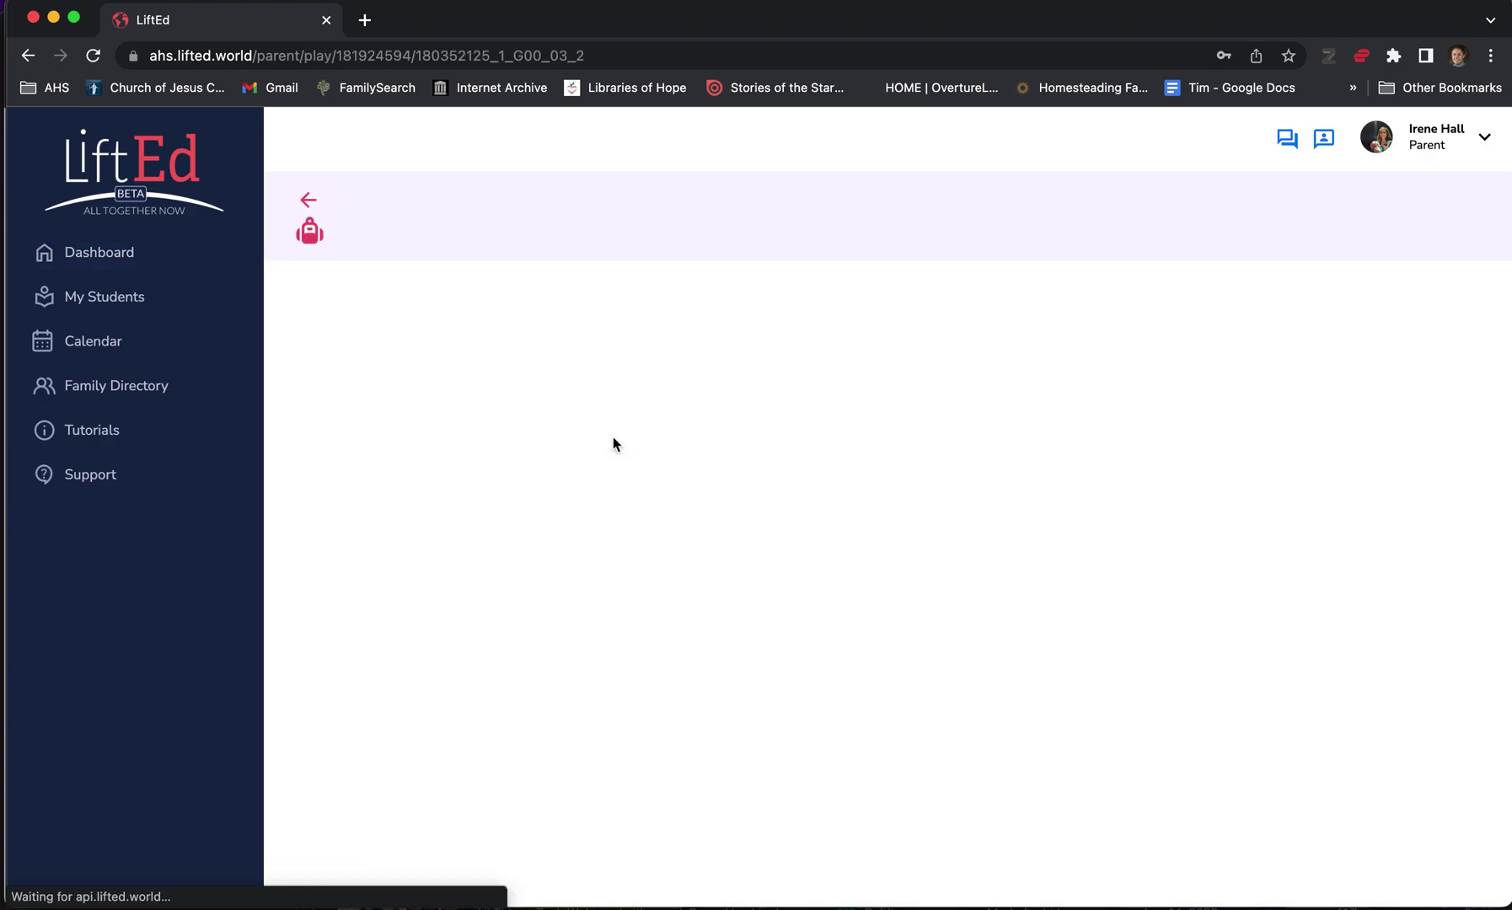
# Review the lesson's overview, Secret Admirer question, pre-lesson materials and after-lesson questions.
pyautogui.scroll(-3, 634, 565)
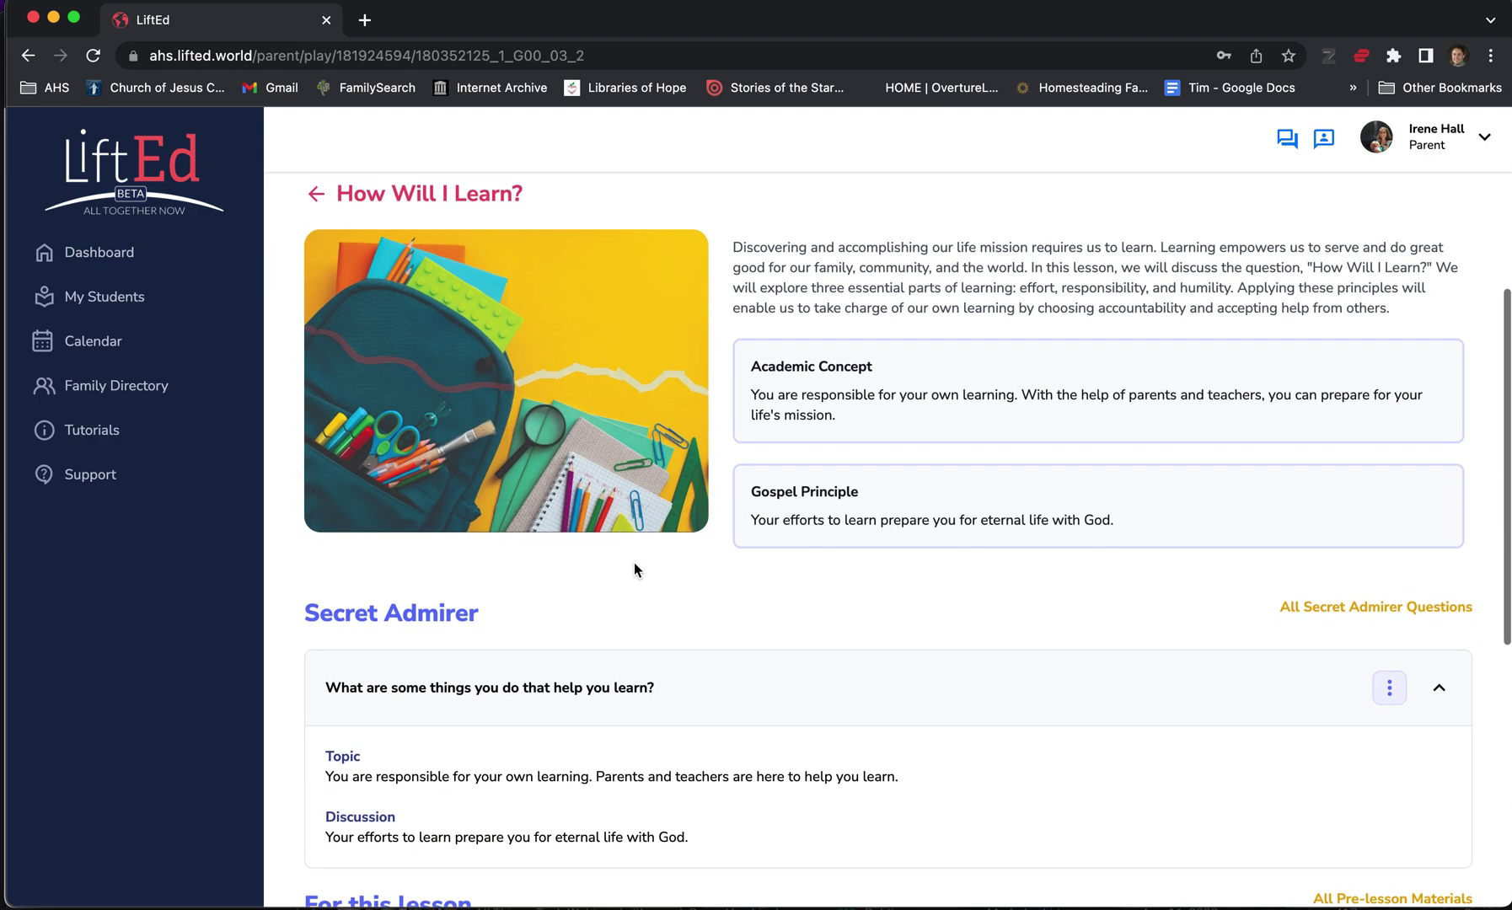
pyautogui.scroll(-3, 634, 562)
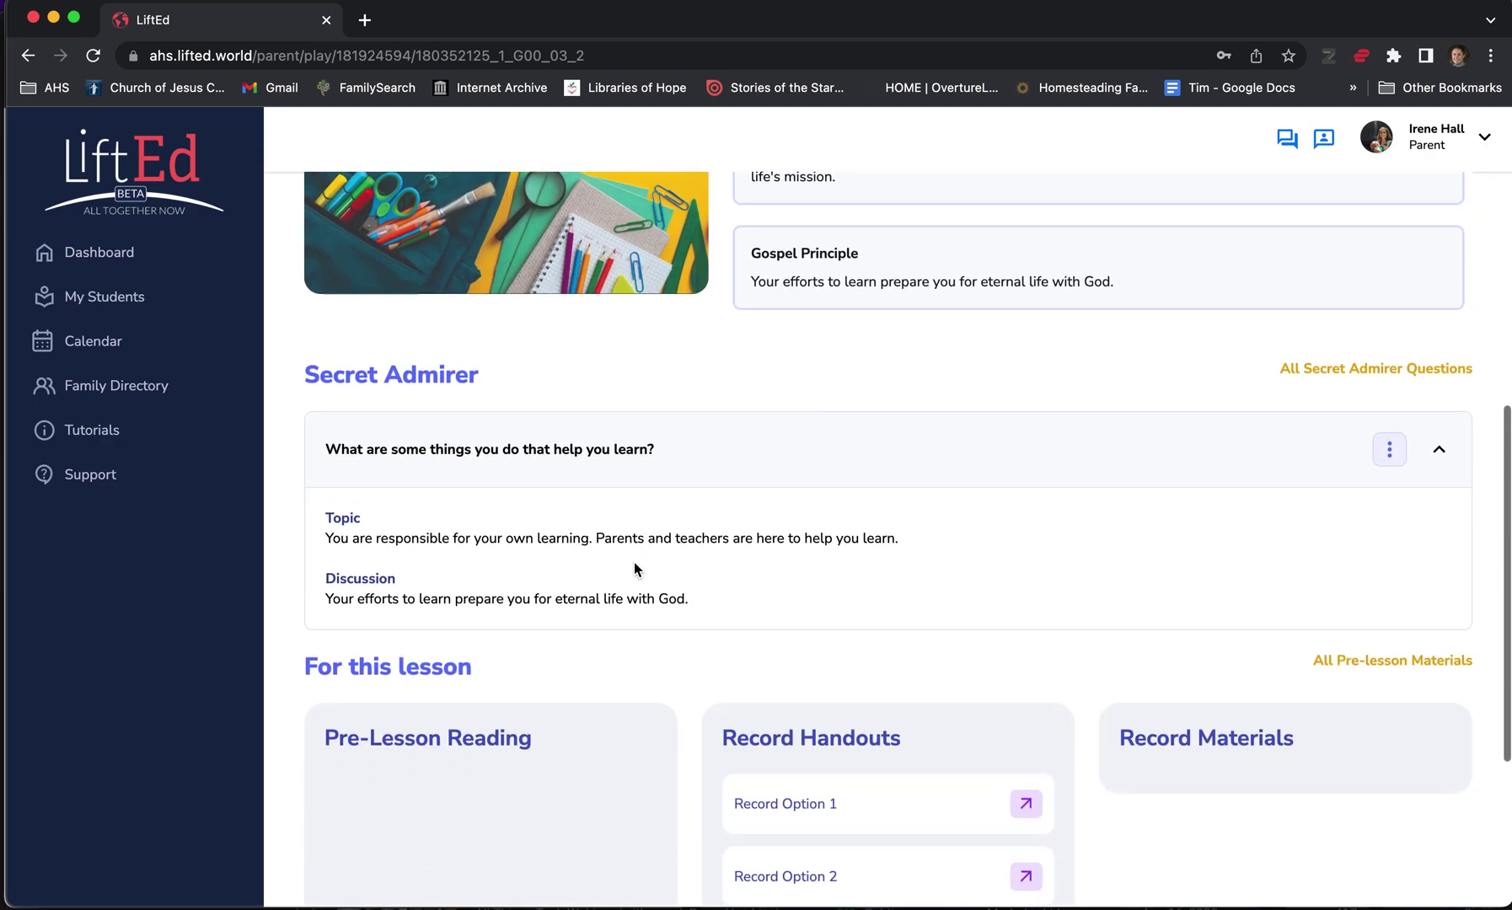
pyautogui.scroll(-2, 635, 562)
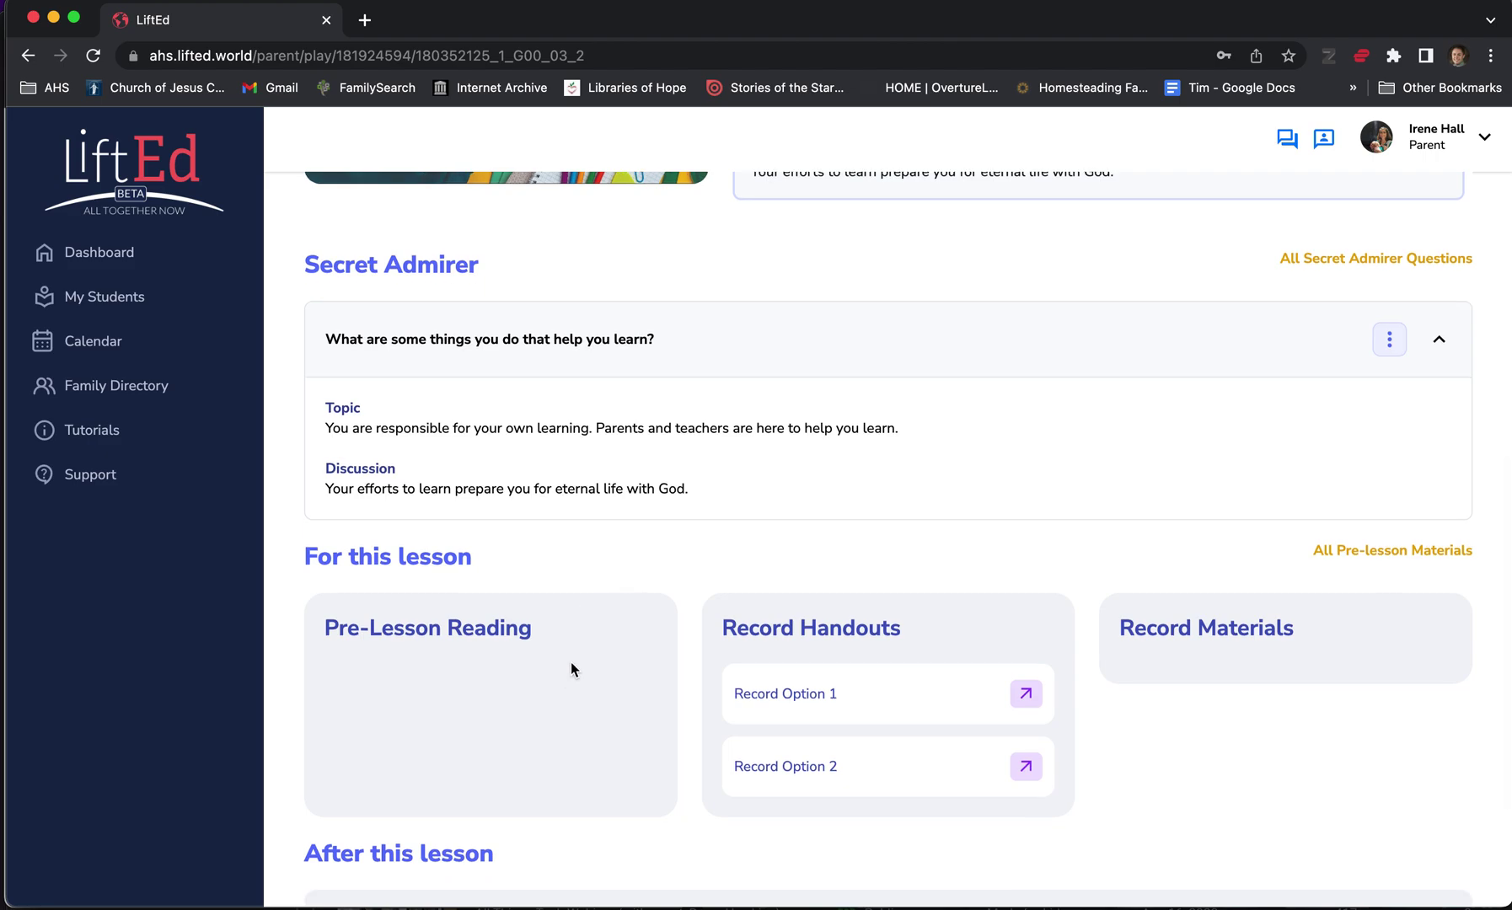
pyautogui.scroll(-1, 712, 681)
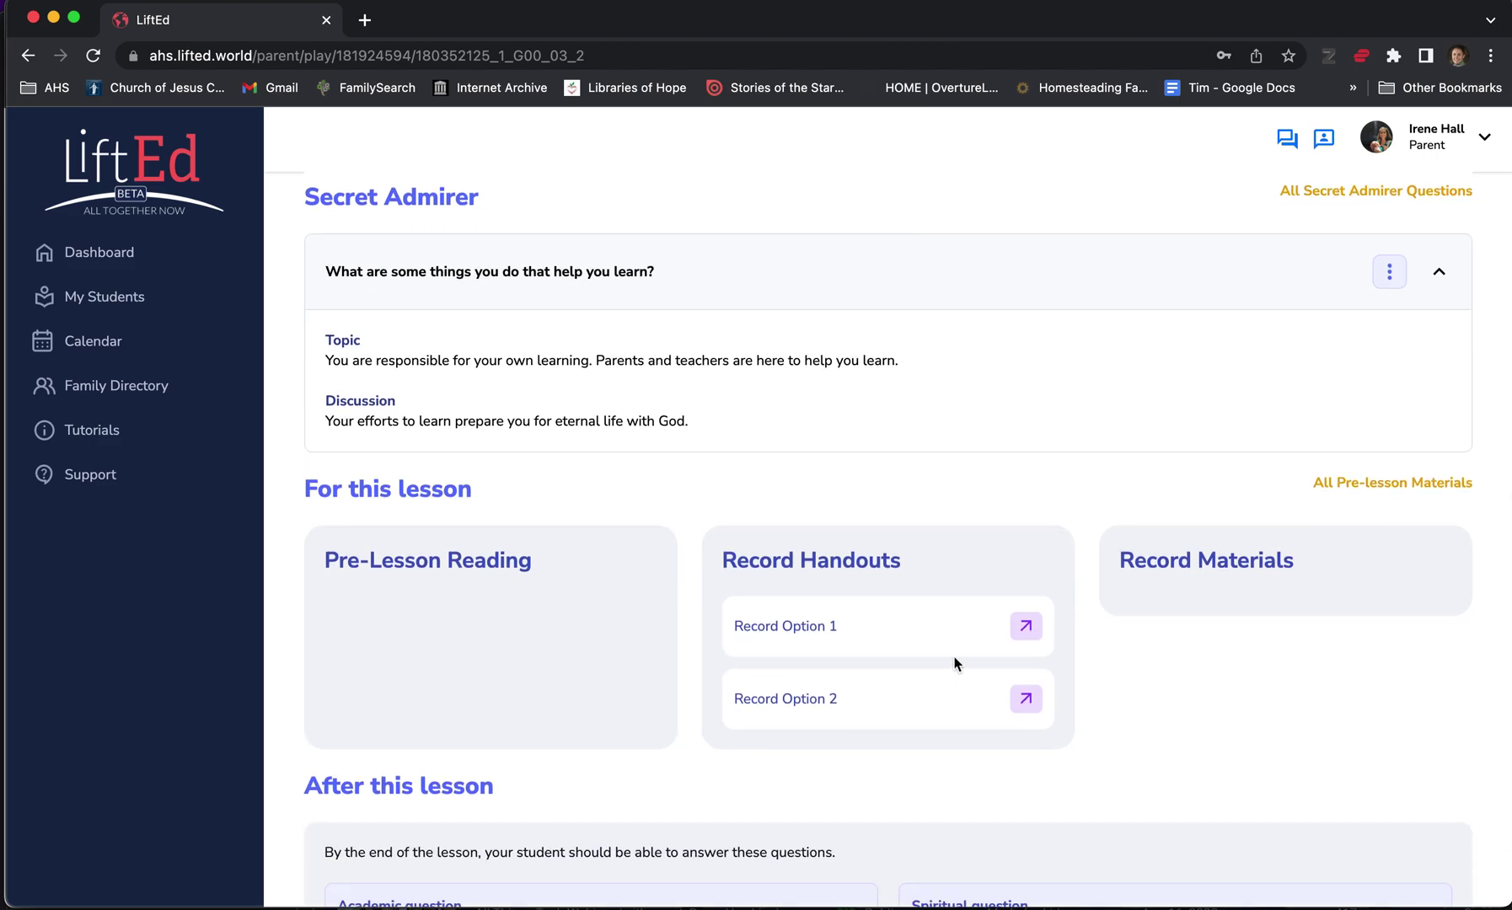
pyautogui.scroll(-2, 928, 667)
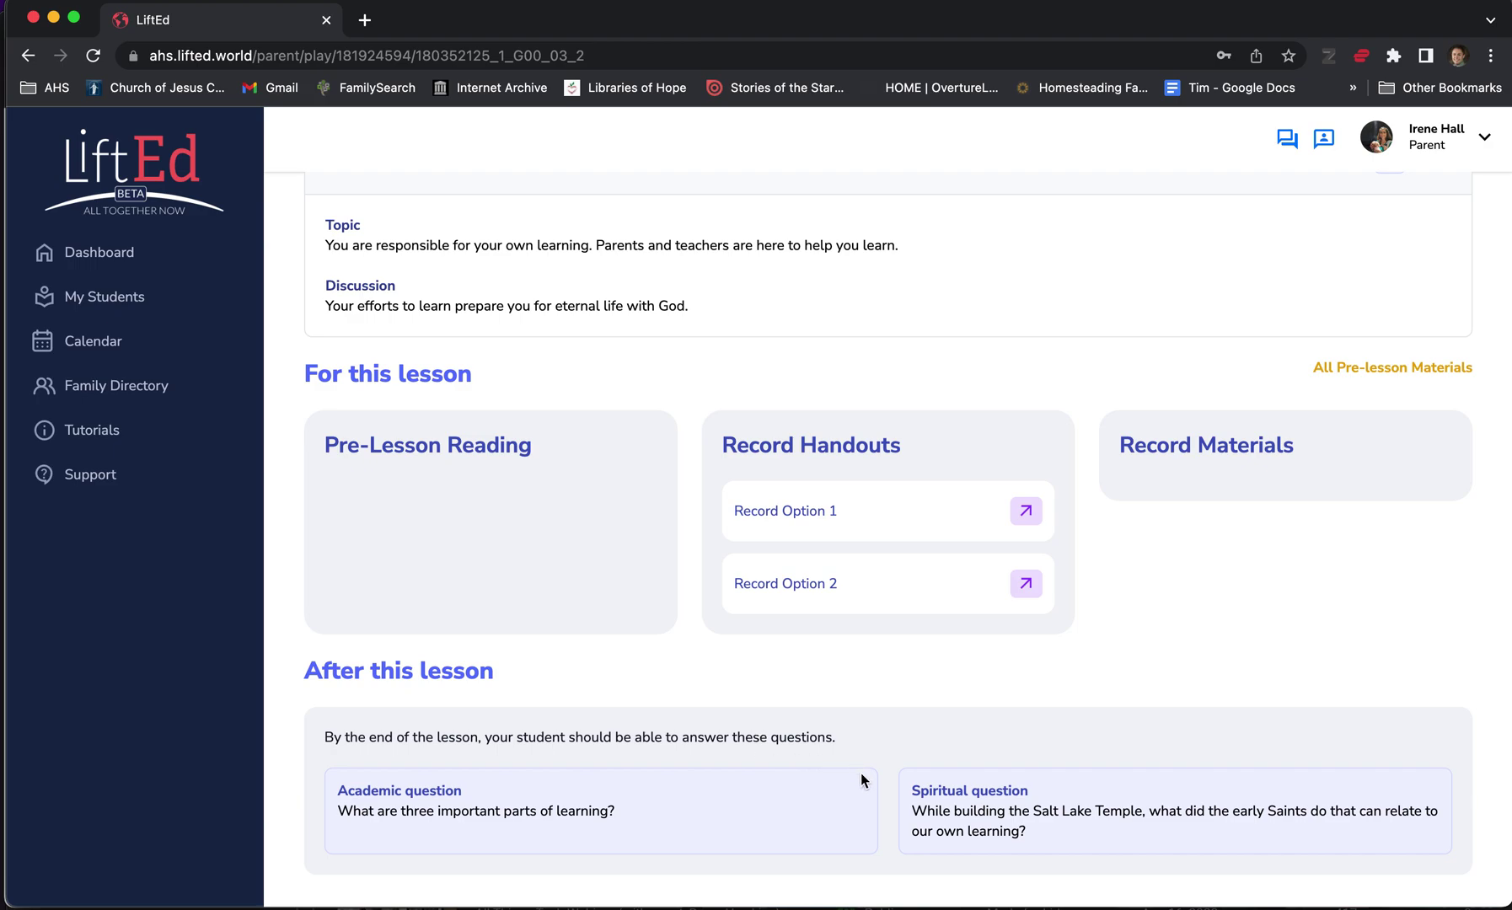
# Return to the dashboard and open the How Will I Learn? Secret Admirer recording page for the 1st-grade student.
pyautogui.click(142, 257)
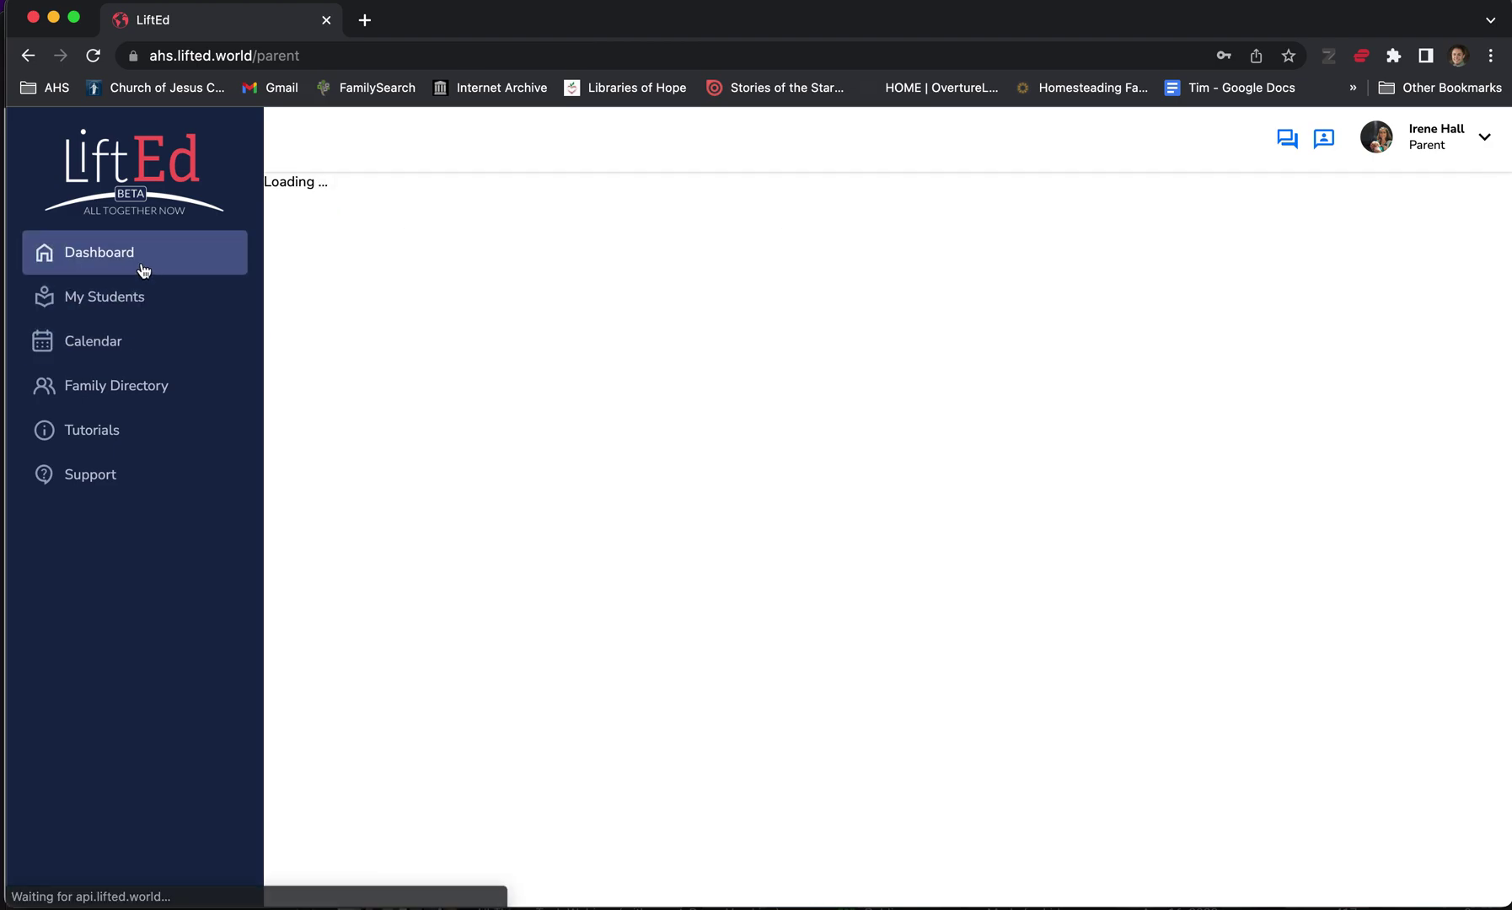
pyautogui.scroll(-2, 448, 599)
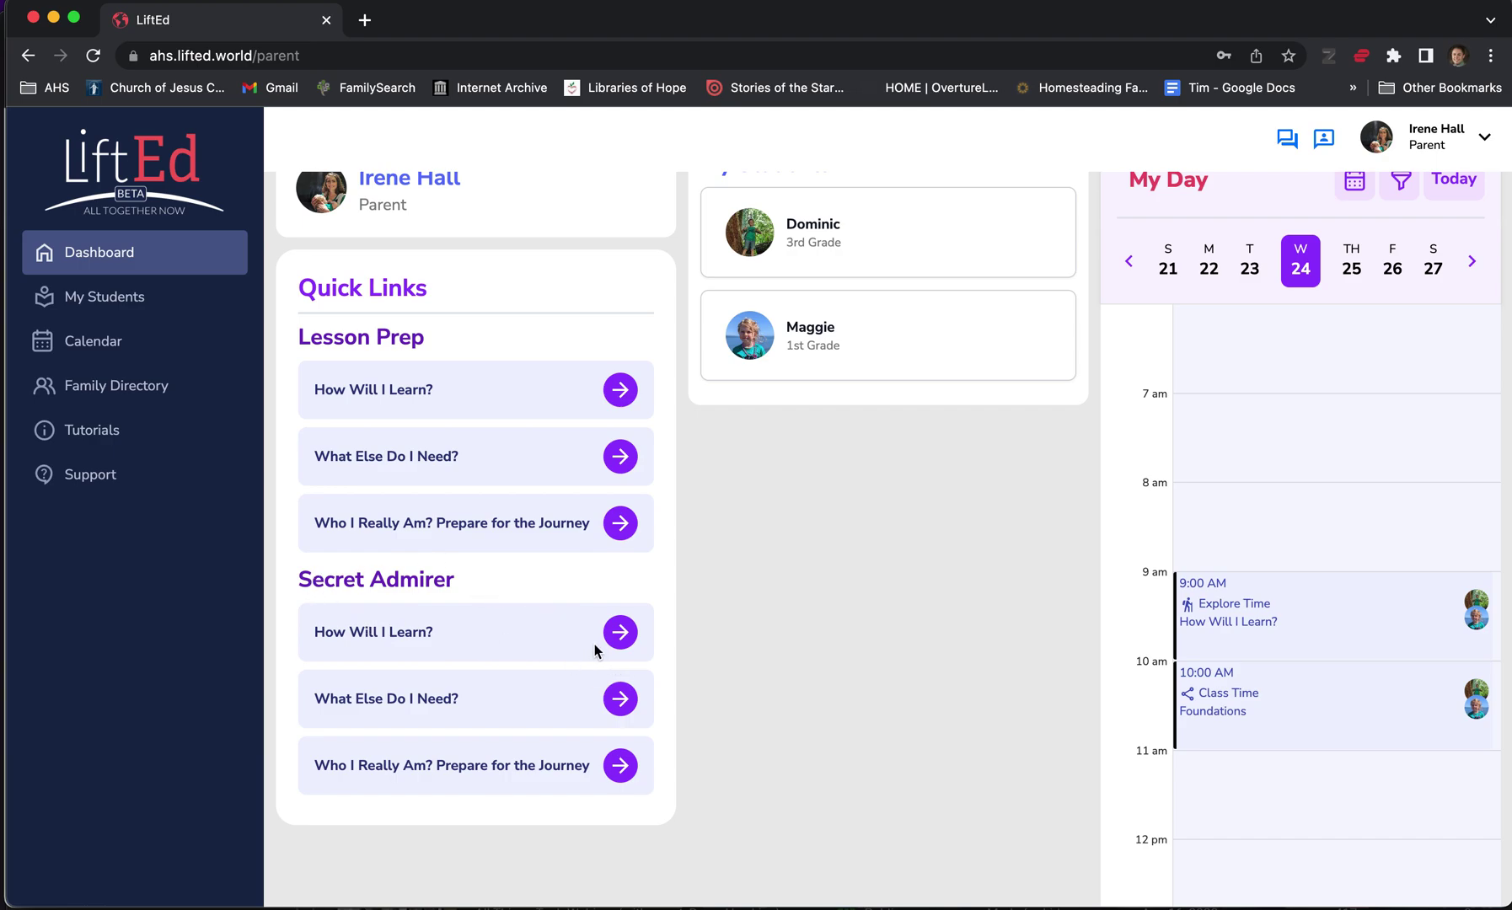
pyautogui.click(620, 632)
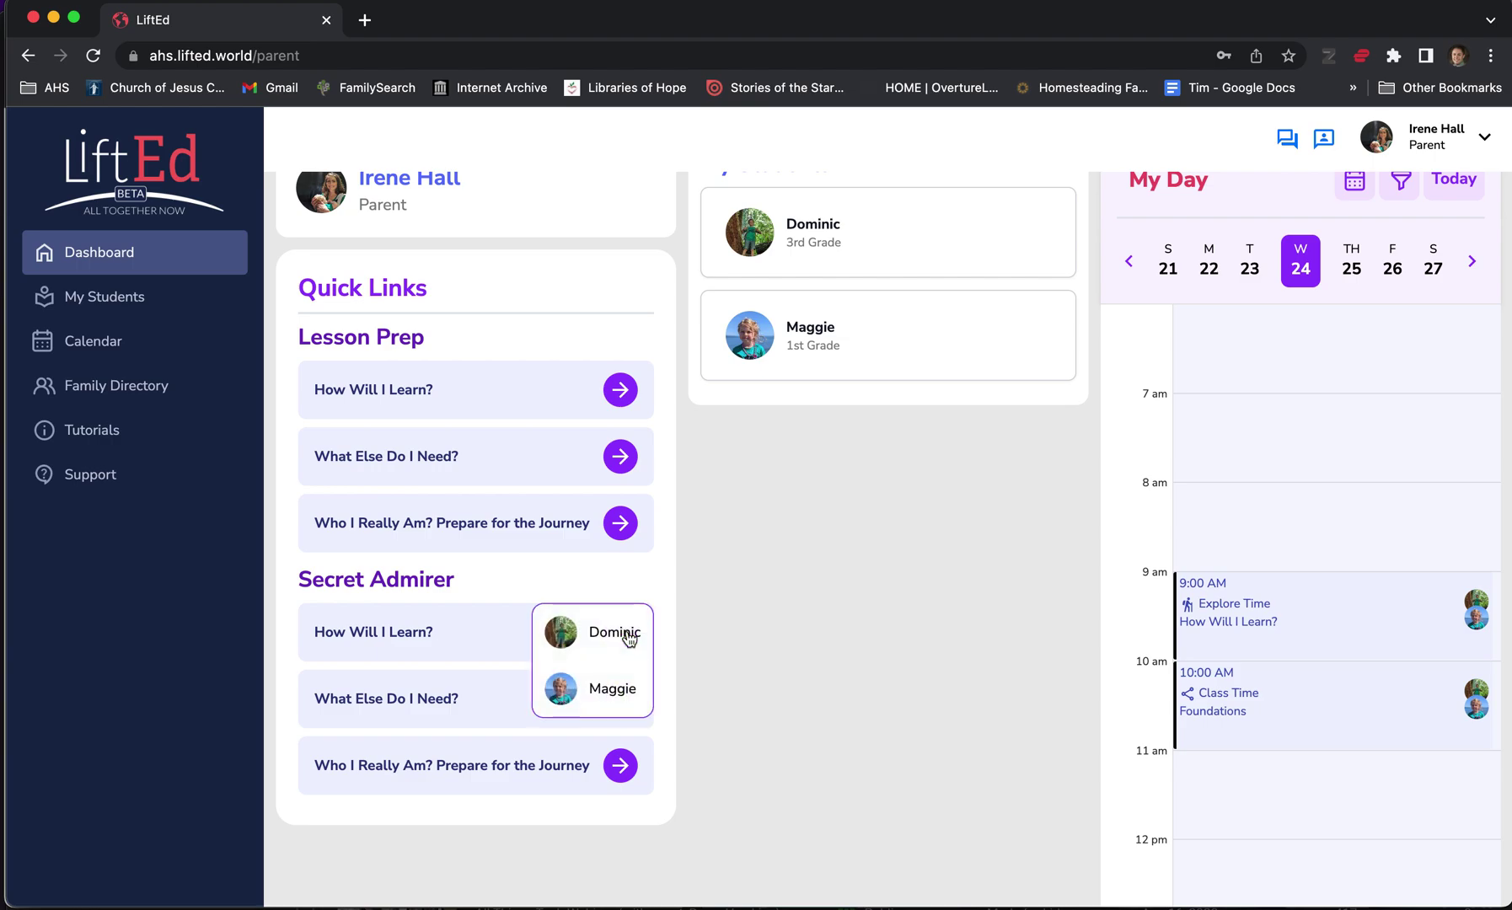
pyautogui.click(613, 701)
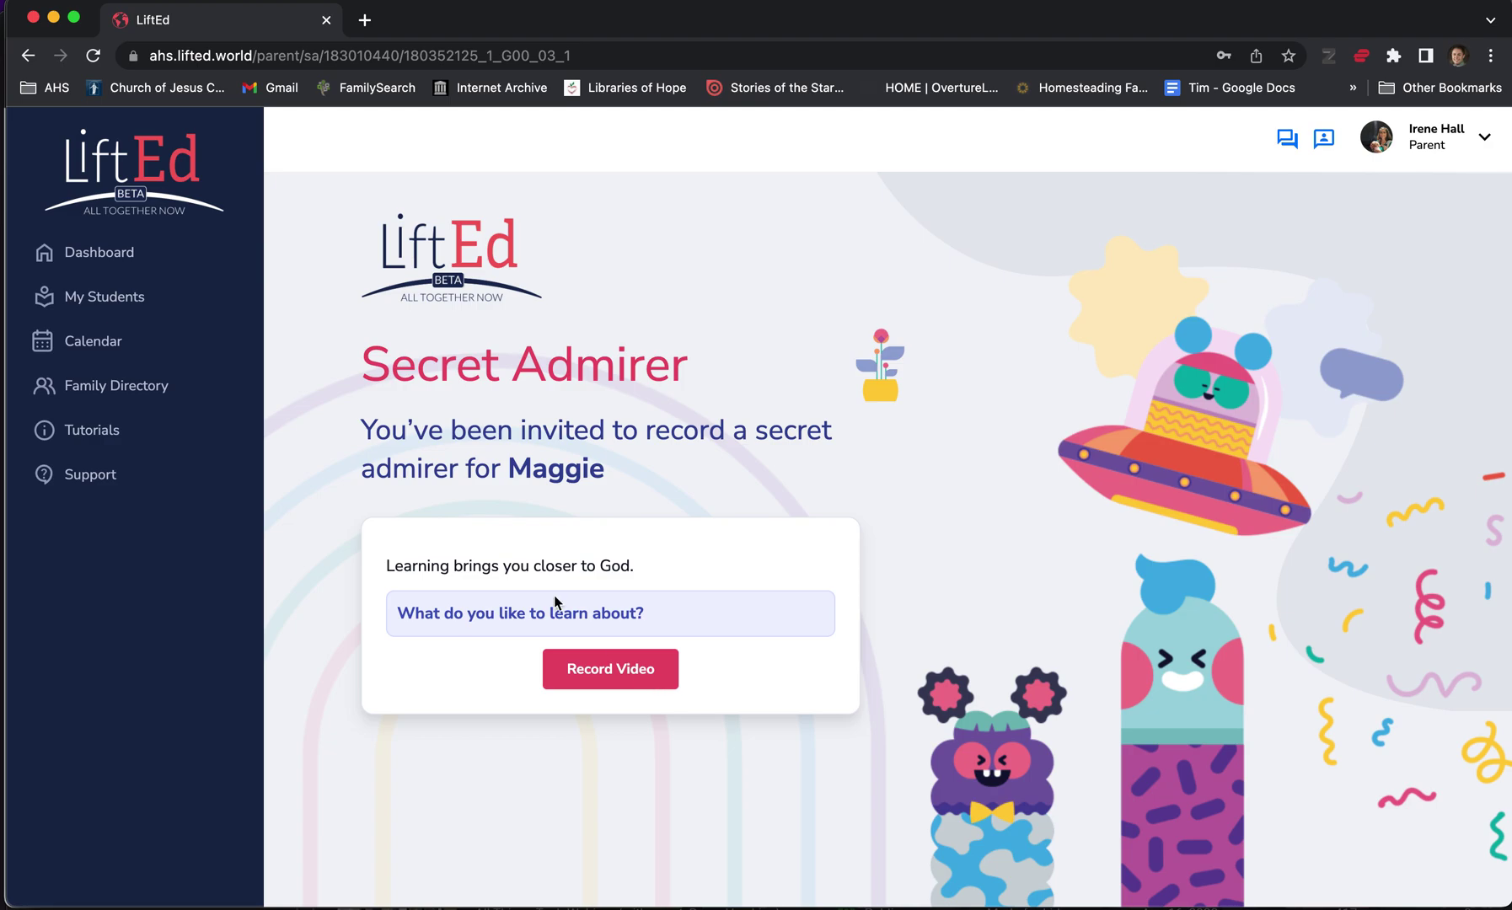
# Go back to the parent dashboard and look through the My Day schedule.
pyautogui.click(118, 253)
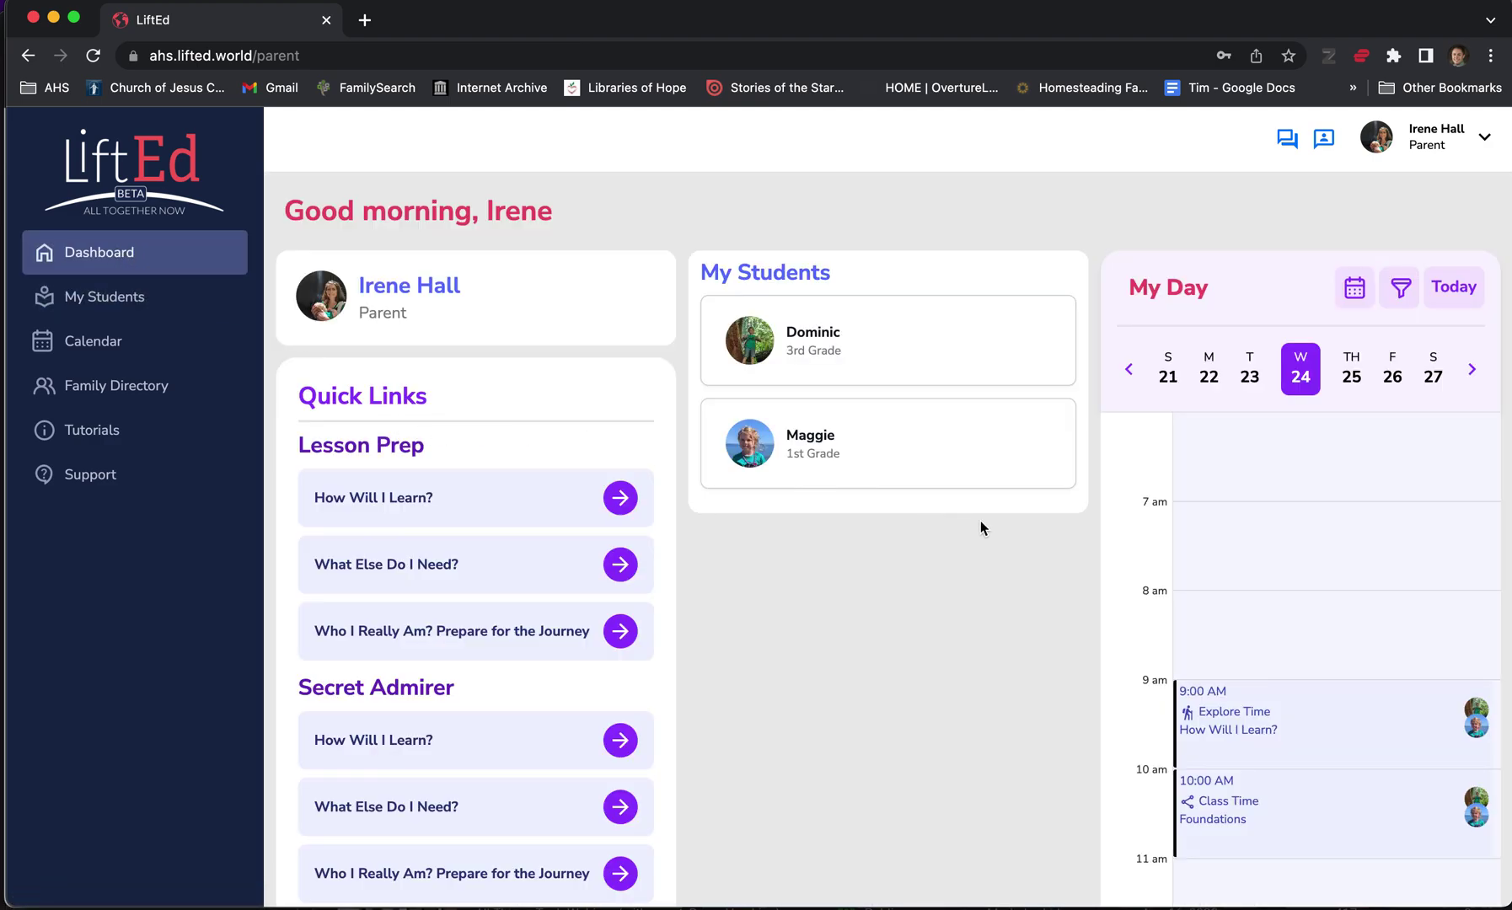
pyautogui.scroll(-3, 1254, 585)
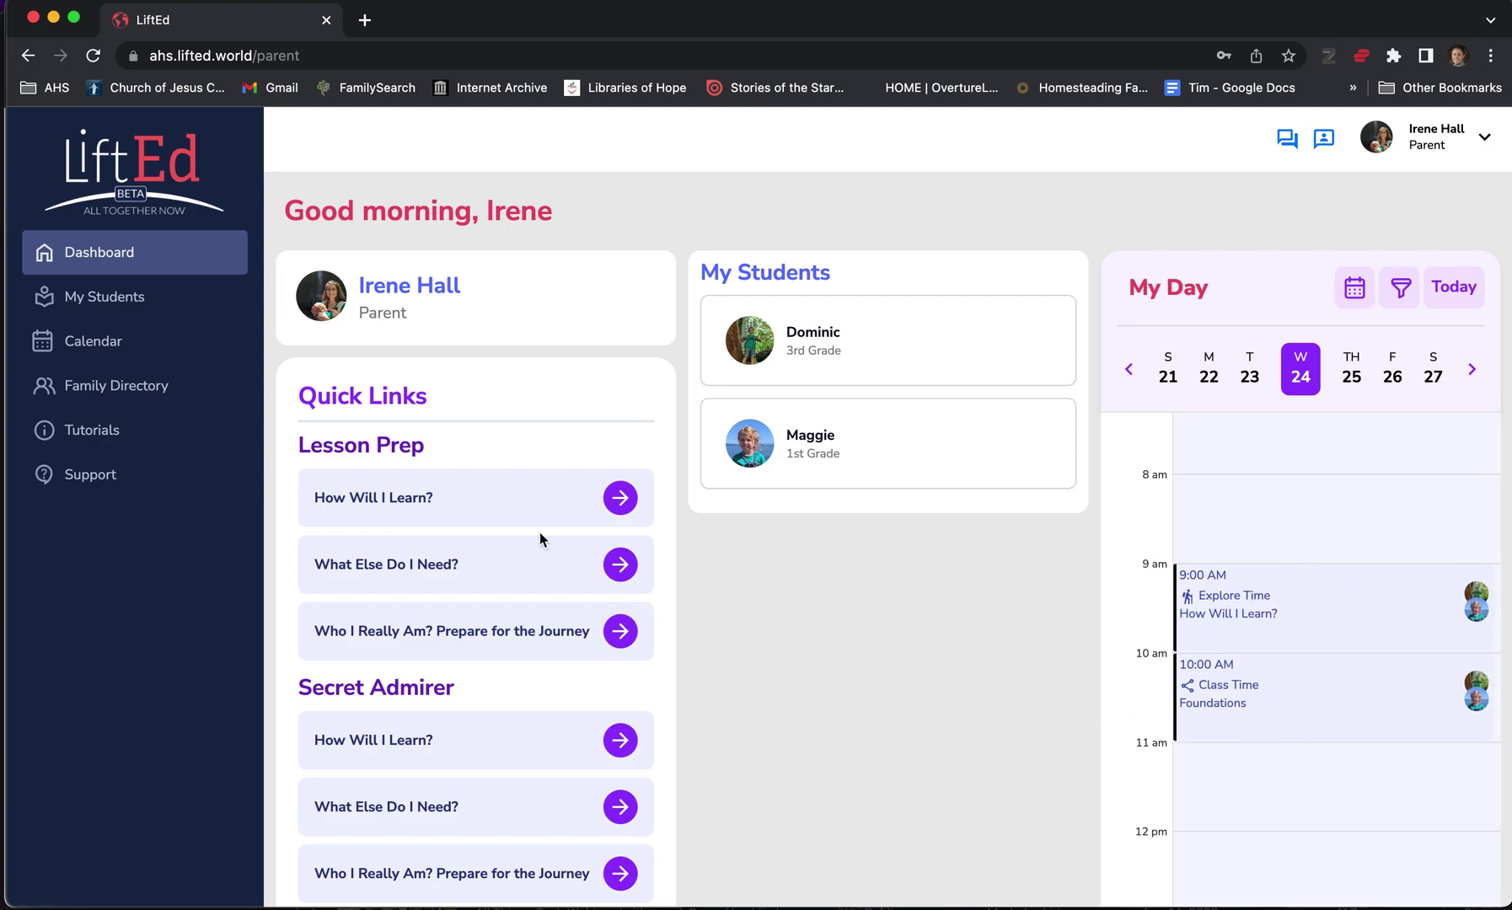
# From the 3rd-grade student's course progress, open the lesson 2 Research video response and show its playback and download options.
pyautogui.click(104, 303)
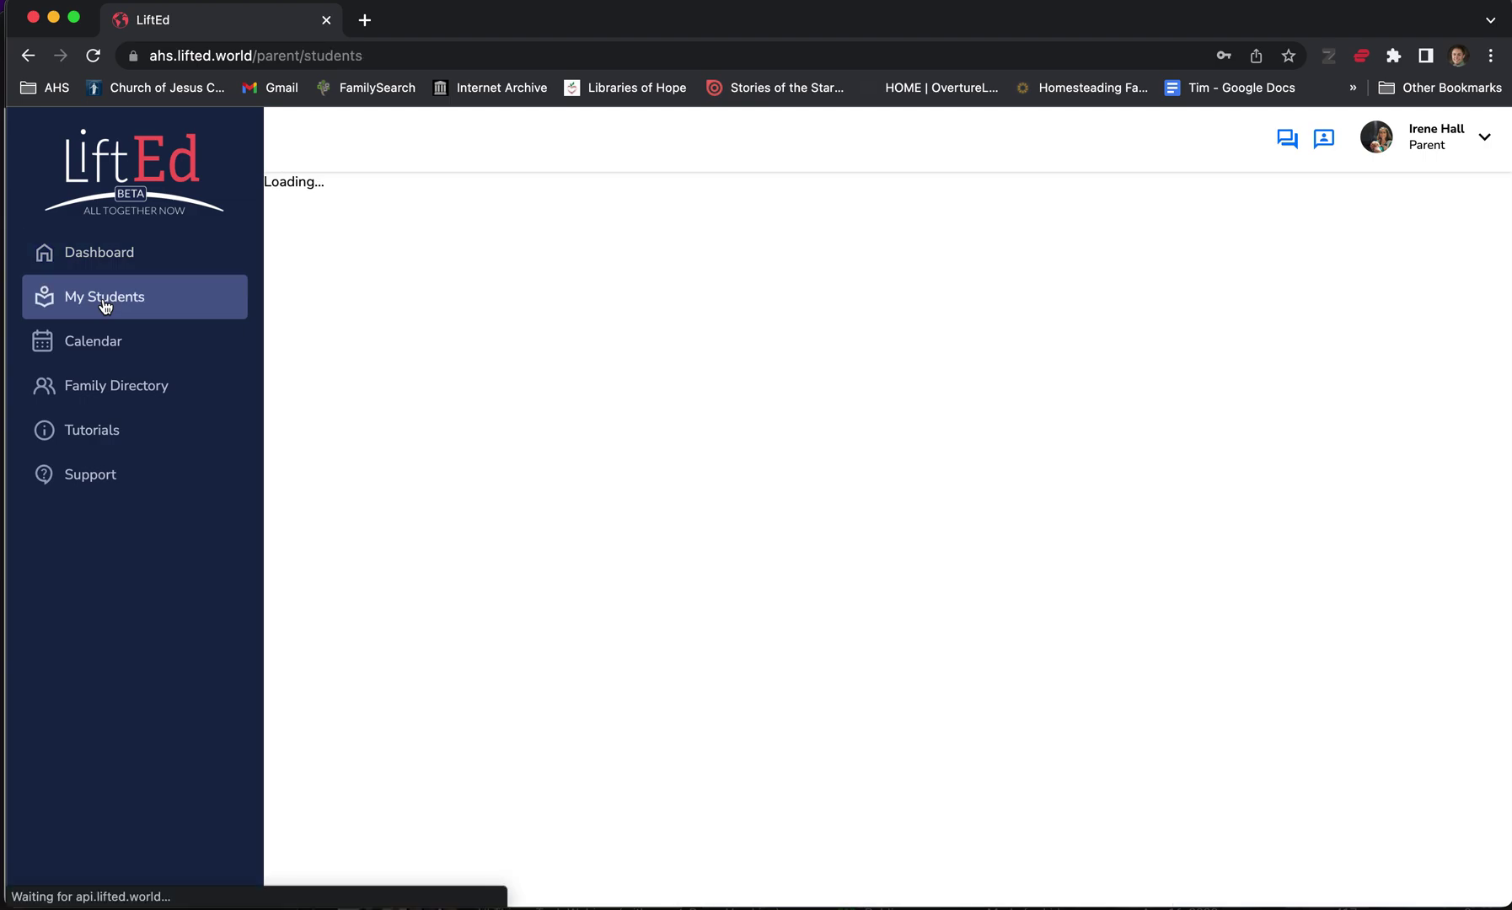
pyautogui.click(504, 364)
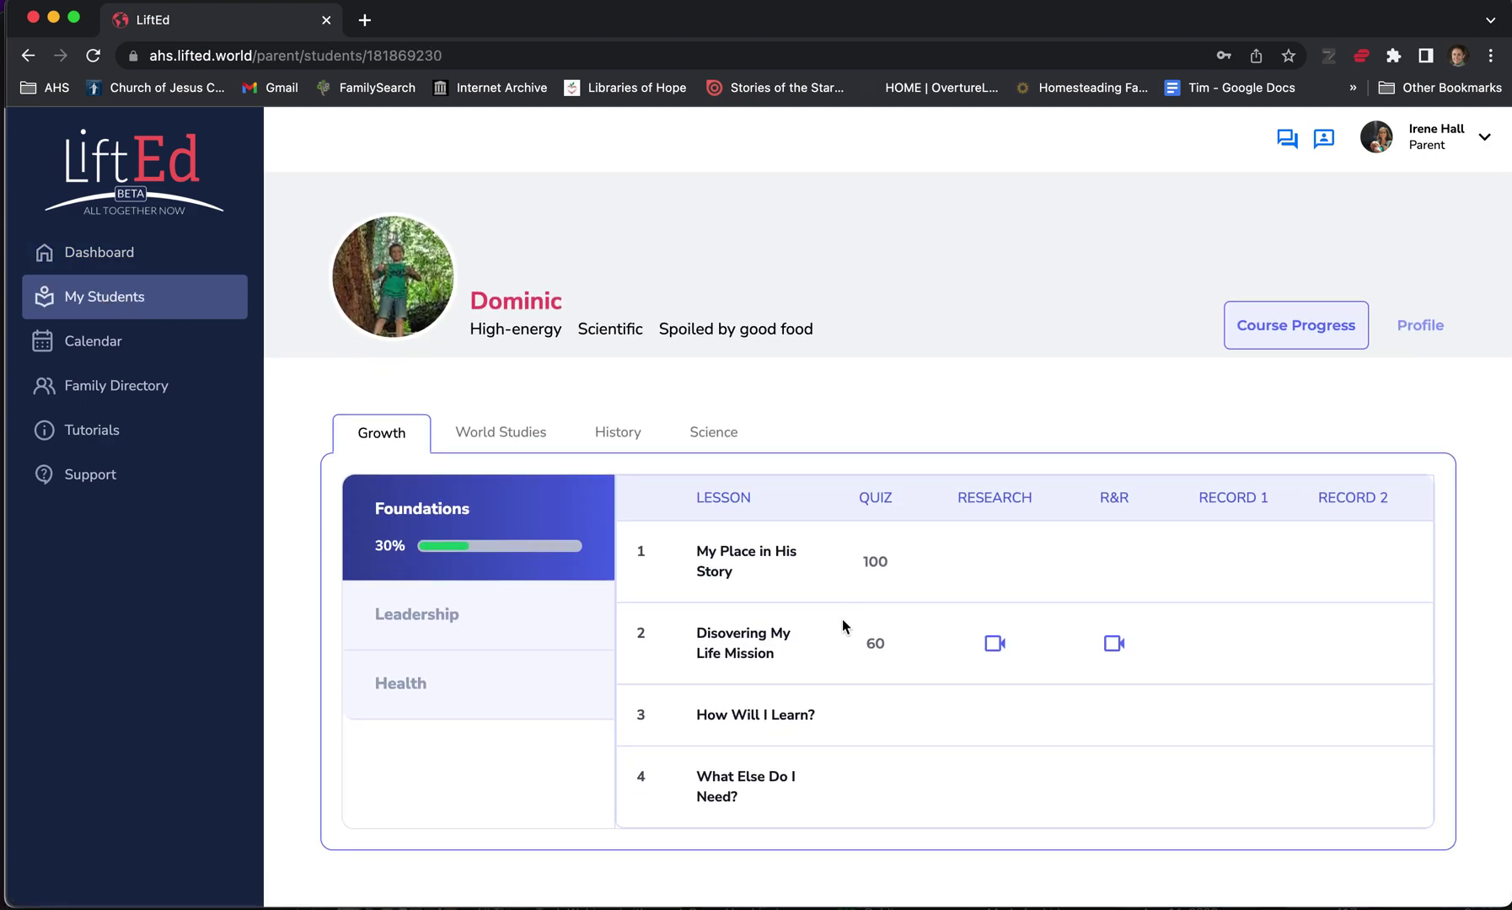
pyautogui.click(995, 646)
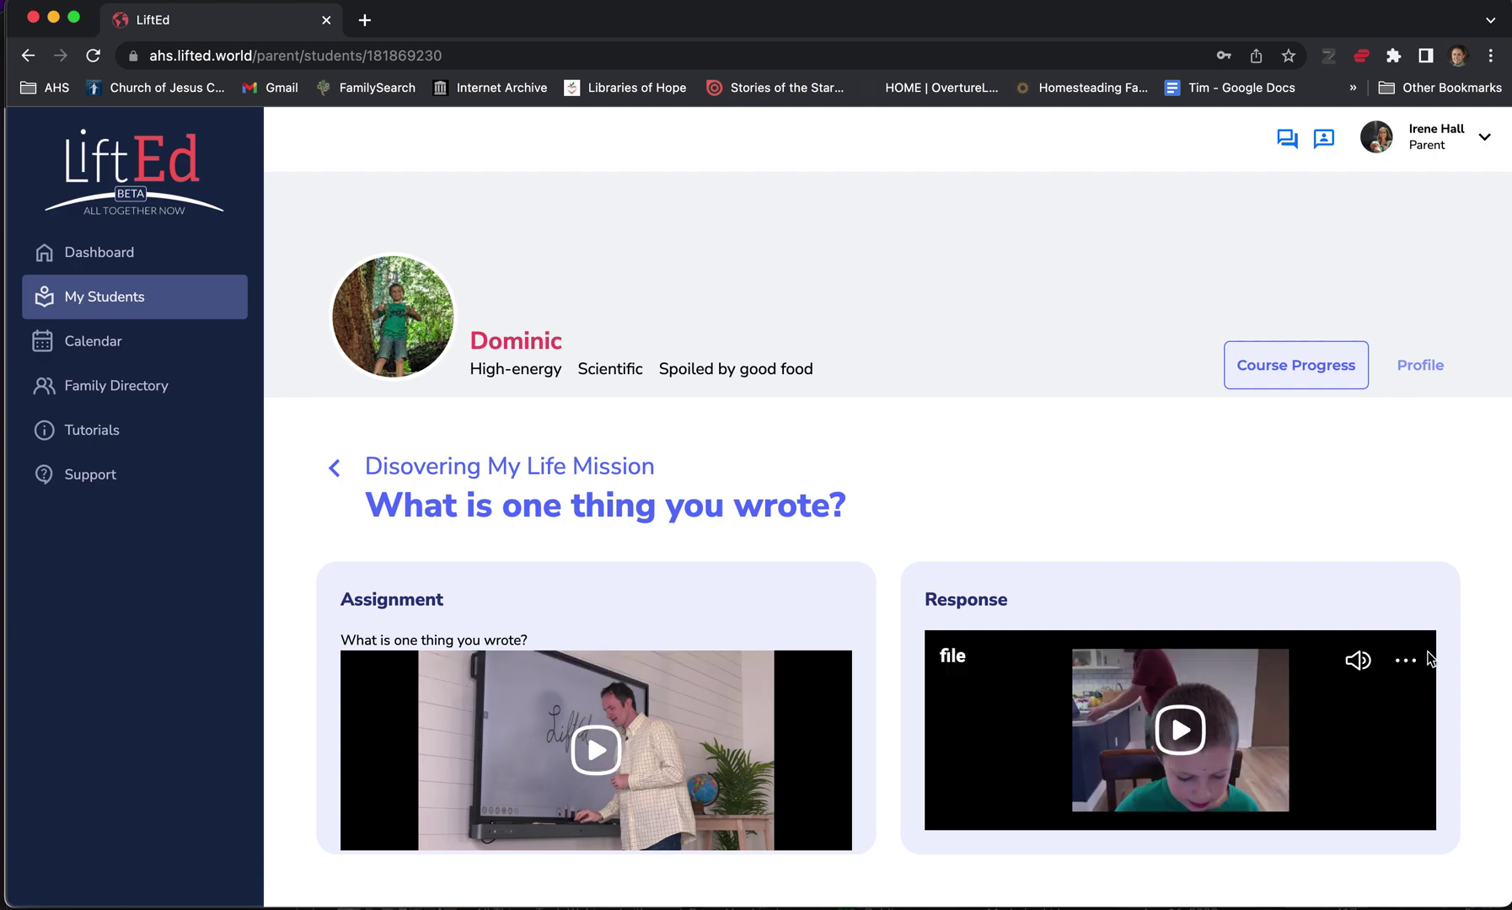
pyautogui.click(1406, 662)
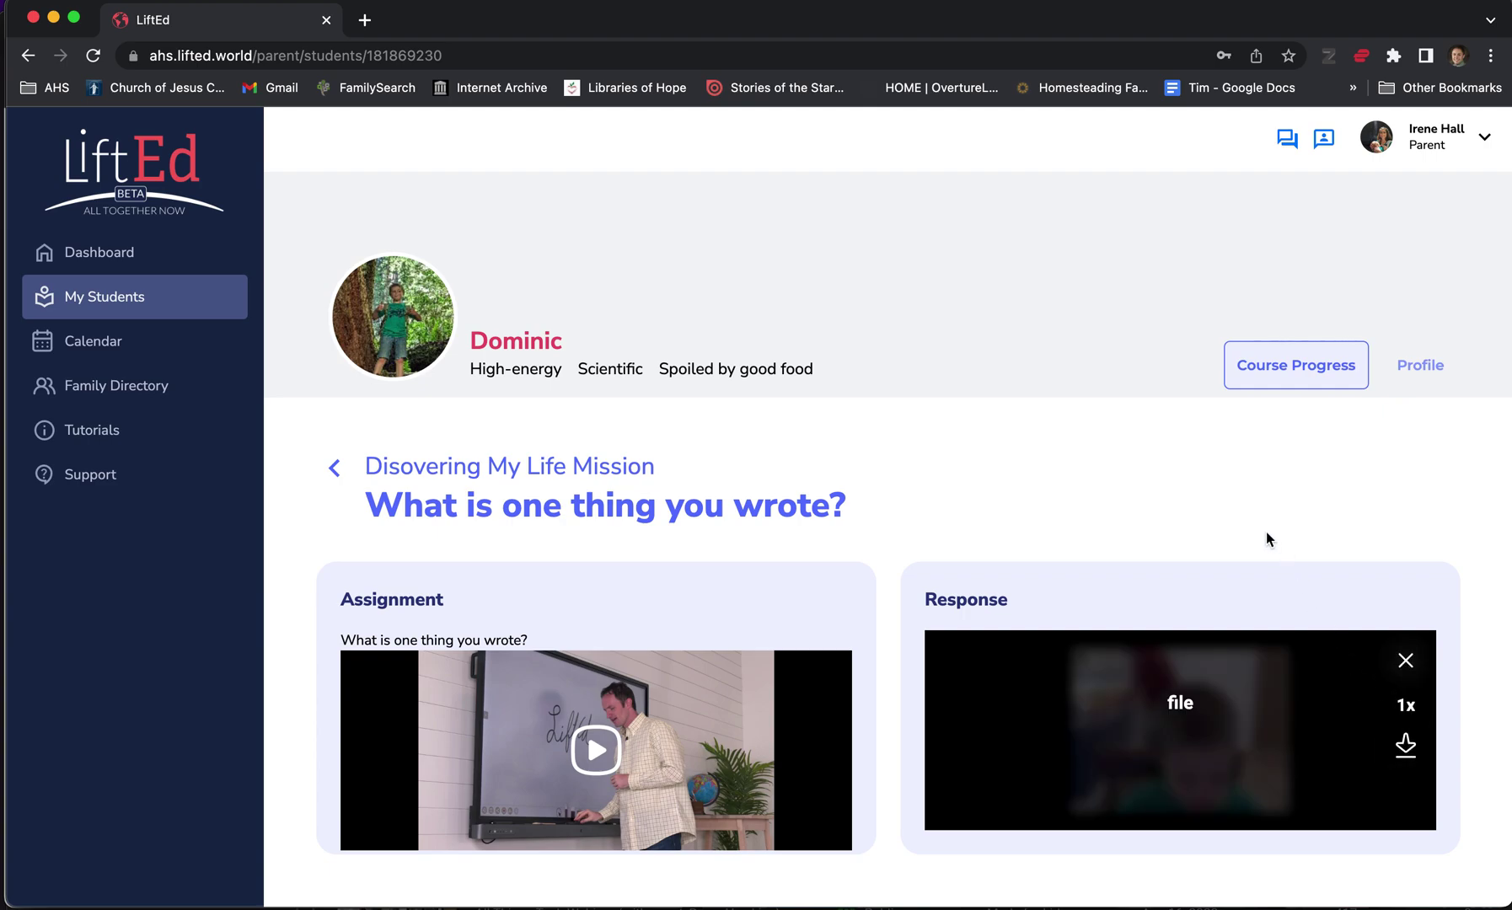
# Return to the student list and open the profile settings of the 3rd-grade student.
pyautogui.click(194, 311)
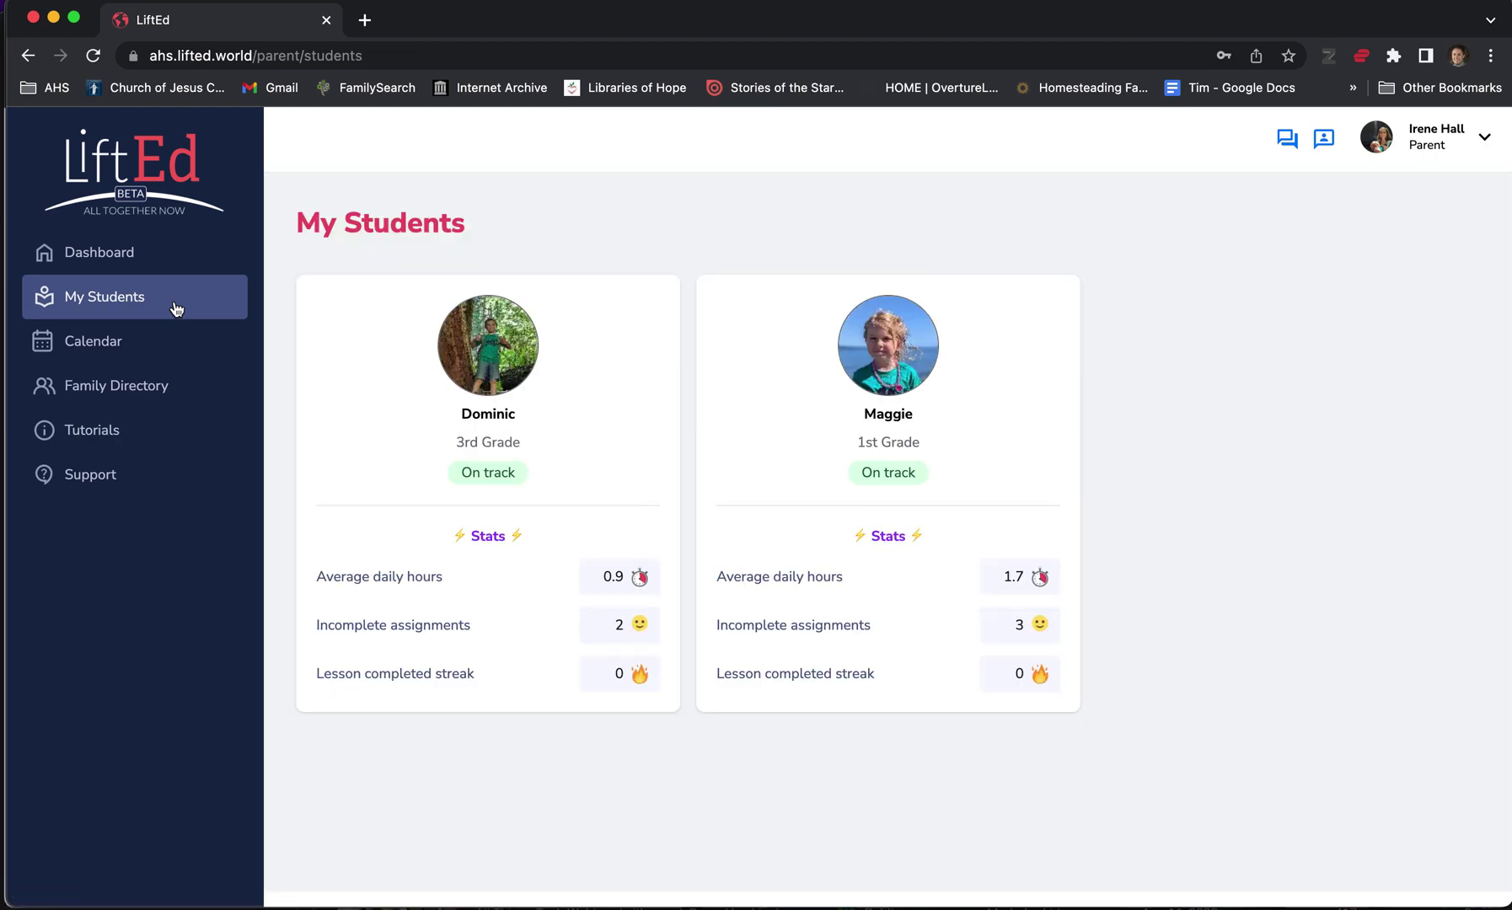
pyautogui.click(484, 354)
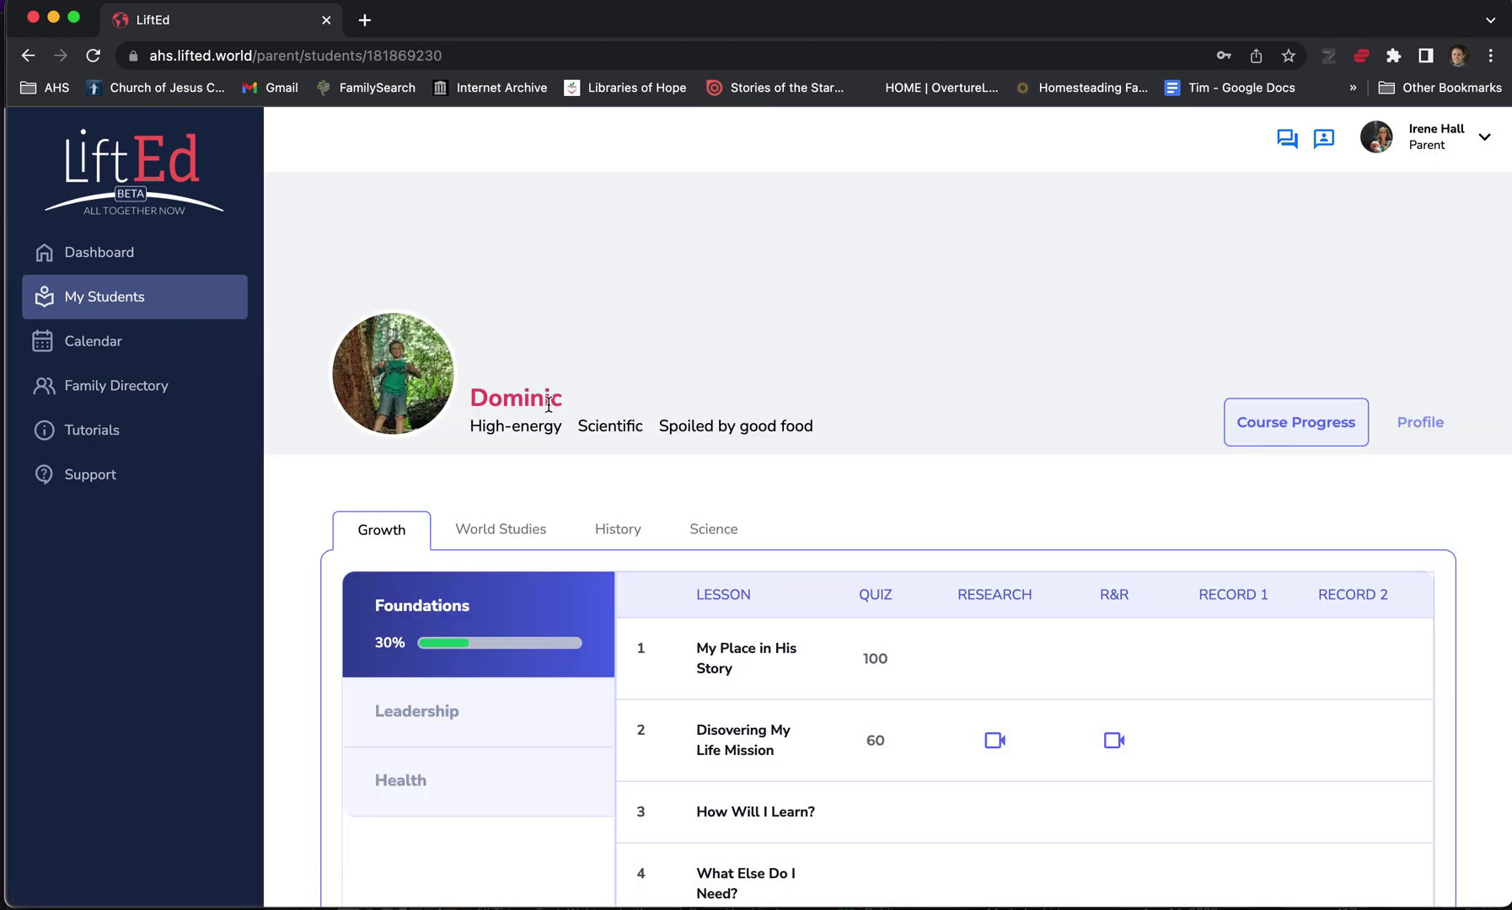
pyautogui.click(1405, 428)
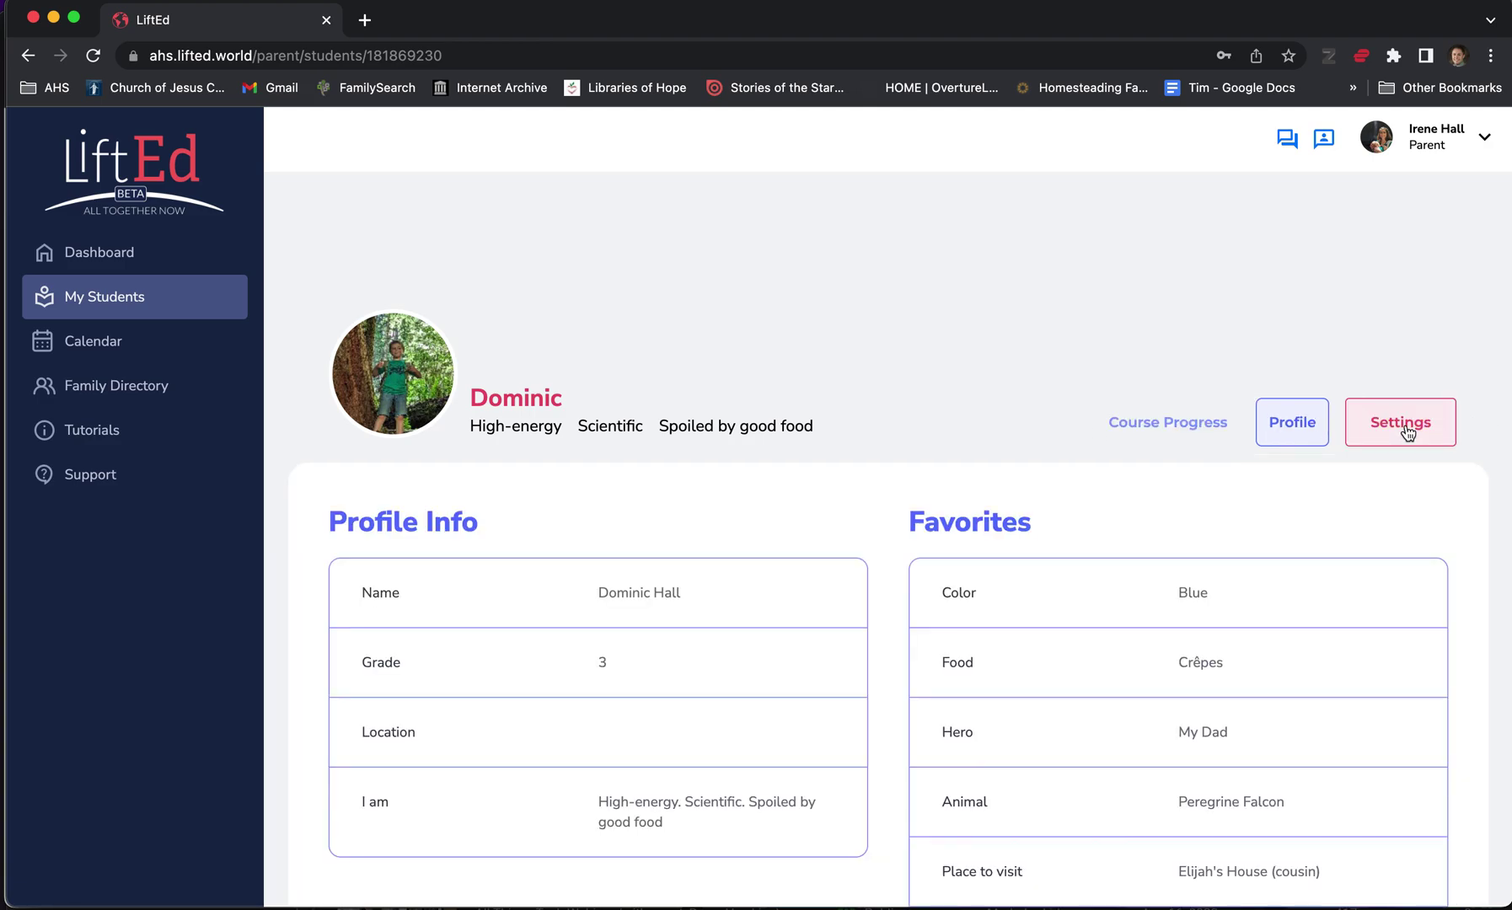
pyautogui.click(1405, 428)
# Examine the student's editable profile details, privacy settings and course settings.
pyautogui.scroll(-1, 1227, 544)
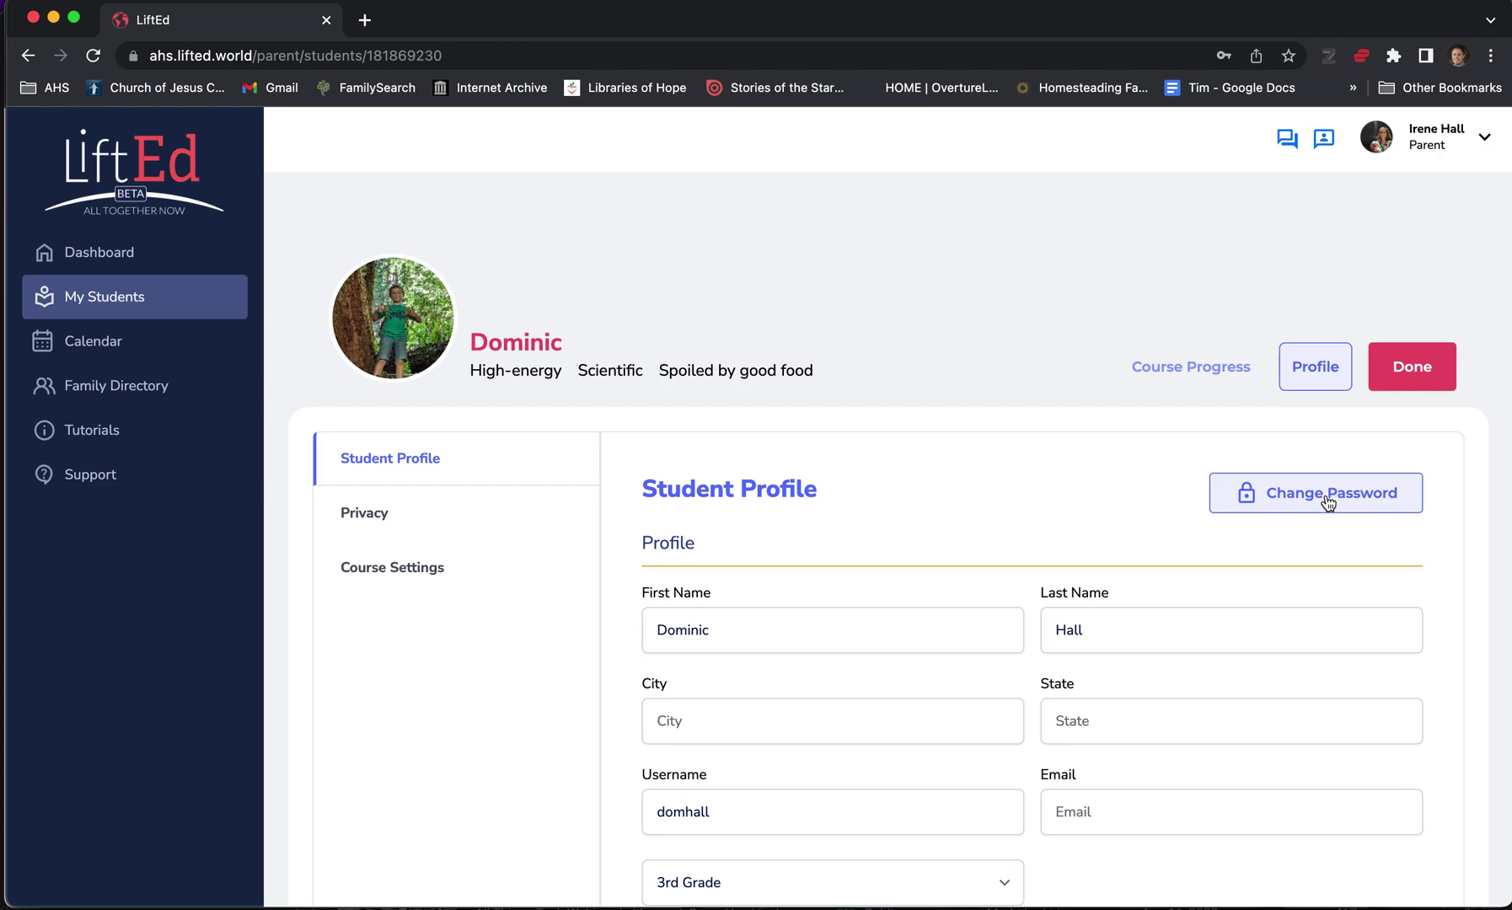
pyautogui.scroll(-5, 1328, 502)
pyautogui.scroll(-3, 1326, 502)
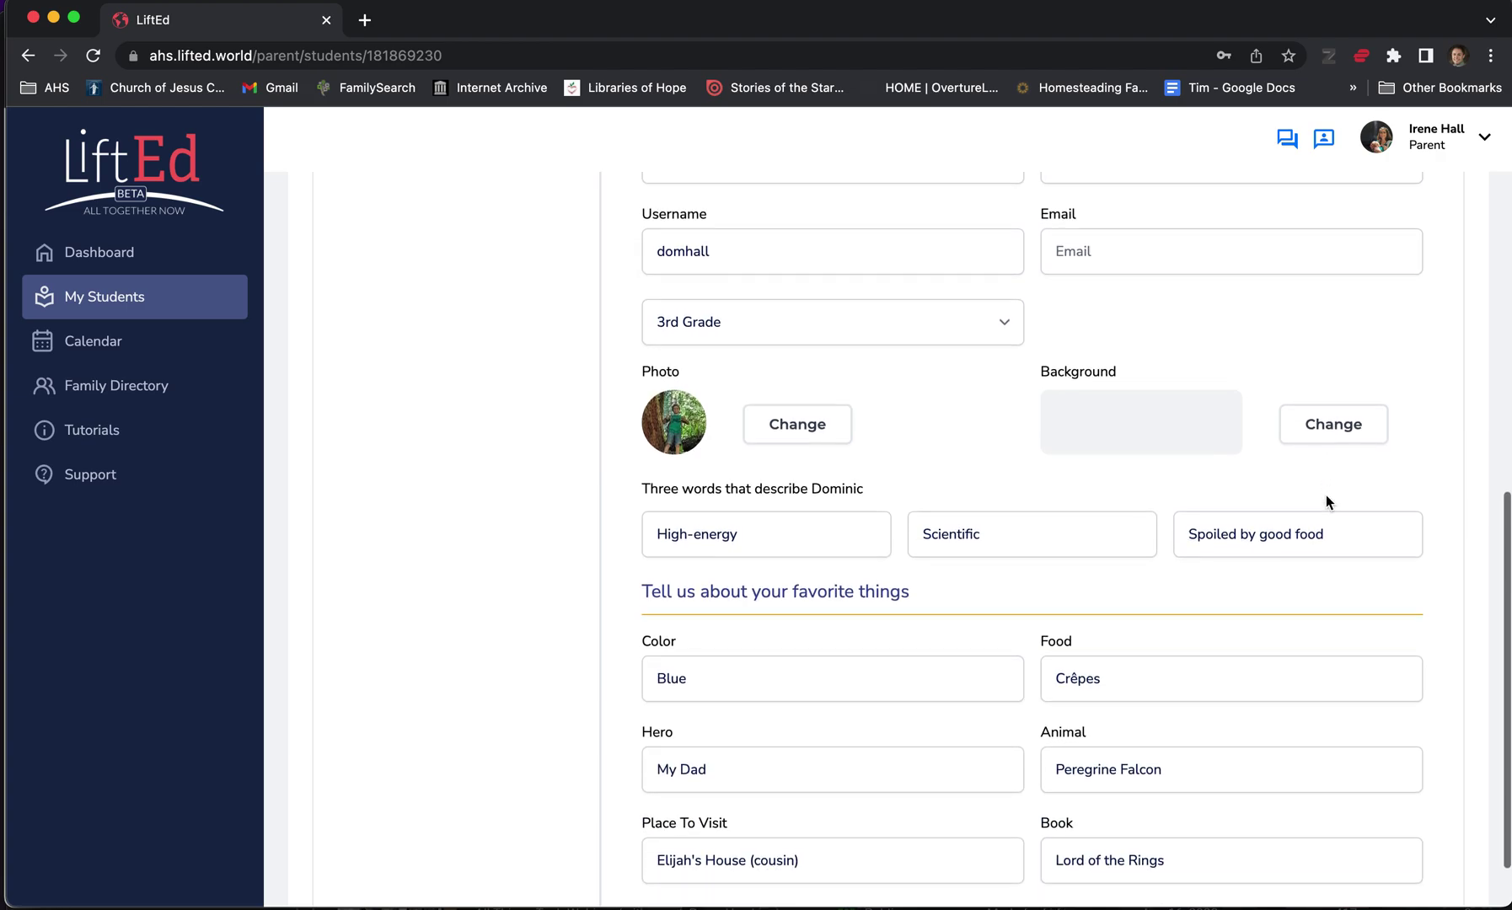
pyautogui.scroll(5, 1325, 502)
pyautogui.scroll(3, 1325, 495)
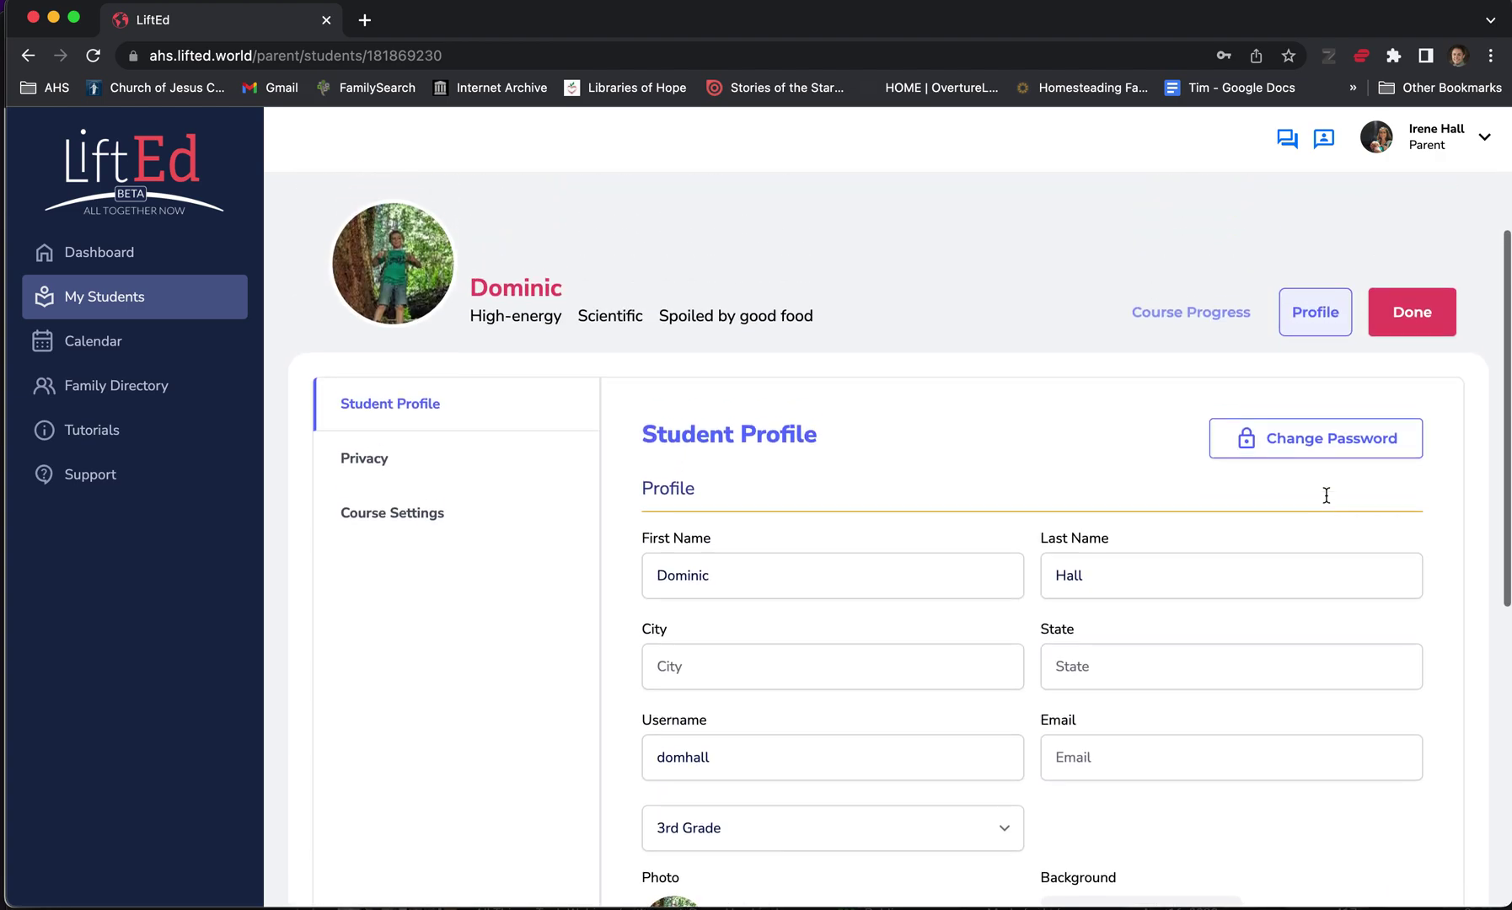
pyautogui.click(421, 493)
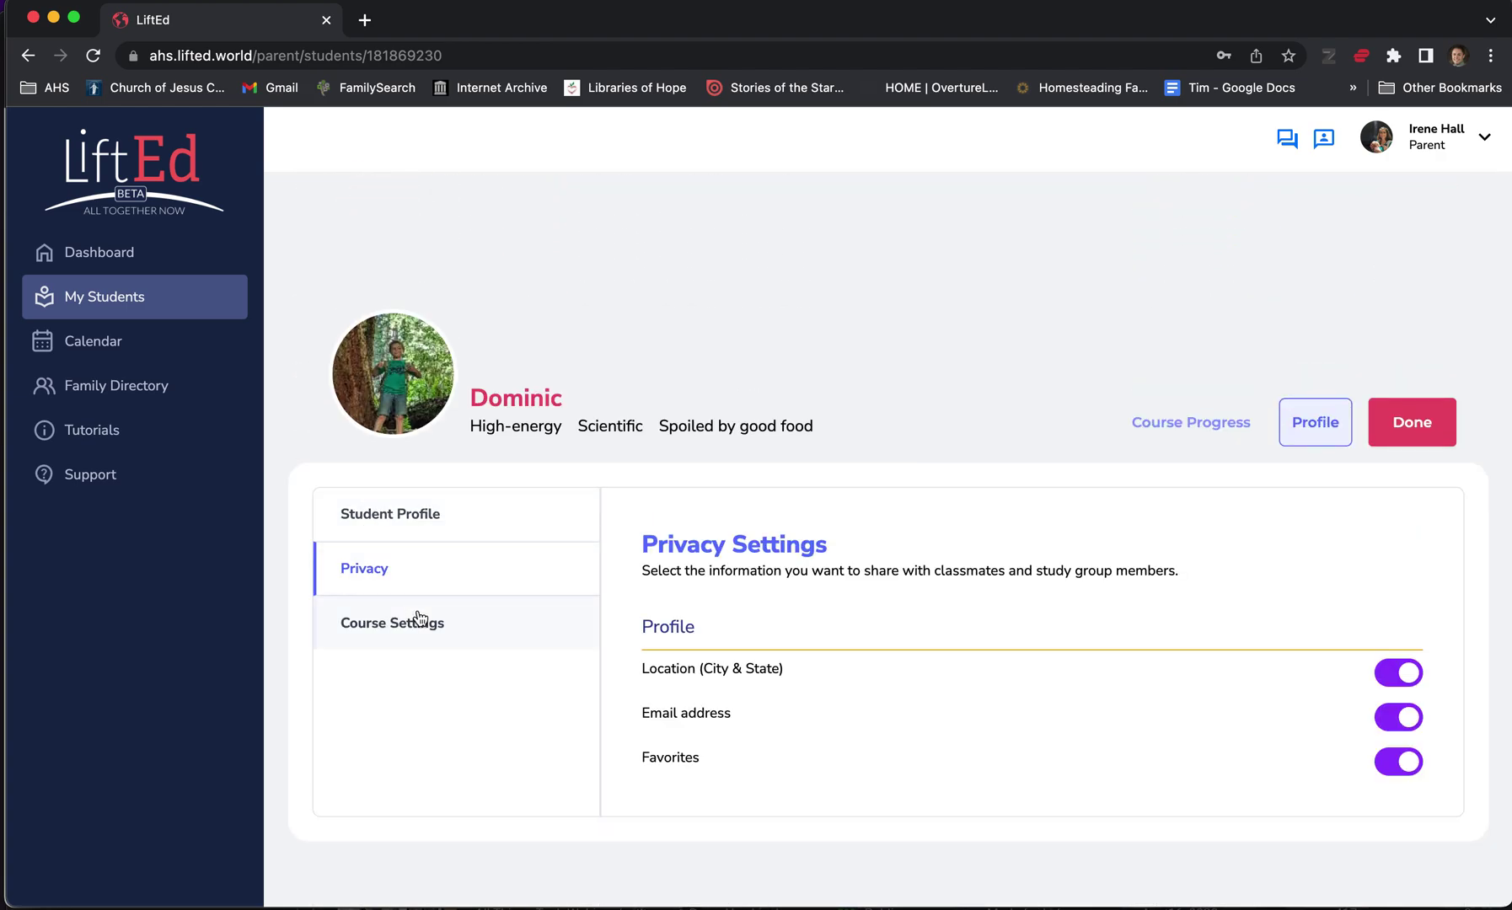
pyautogui.click(418, 623)
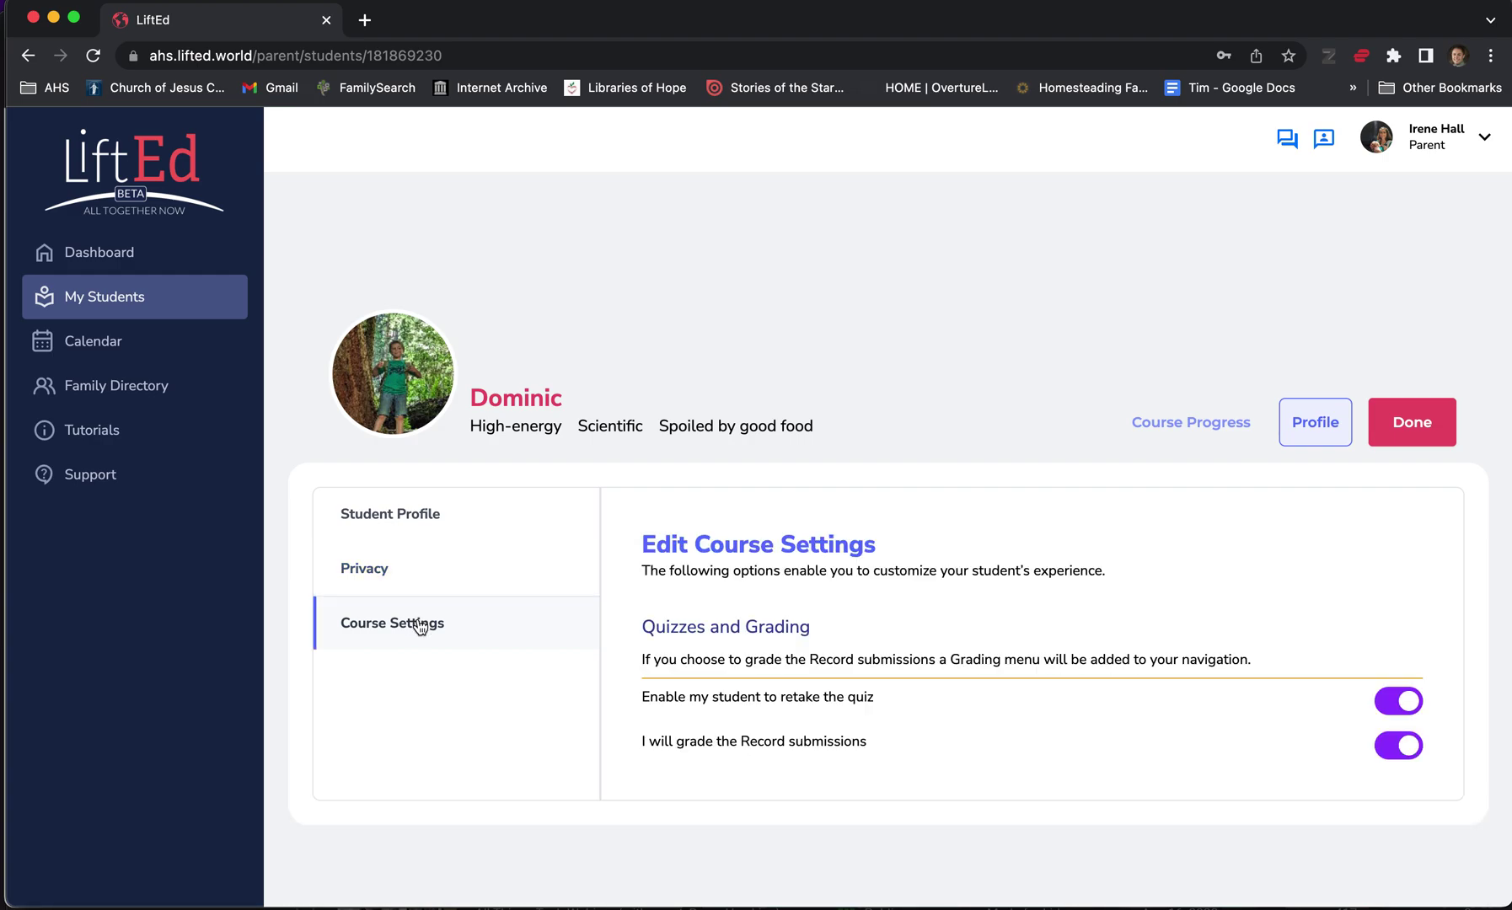
# View the available support message channels and close the chat window.
pyautogui.click(1287, 140)
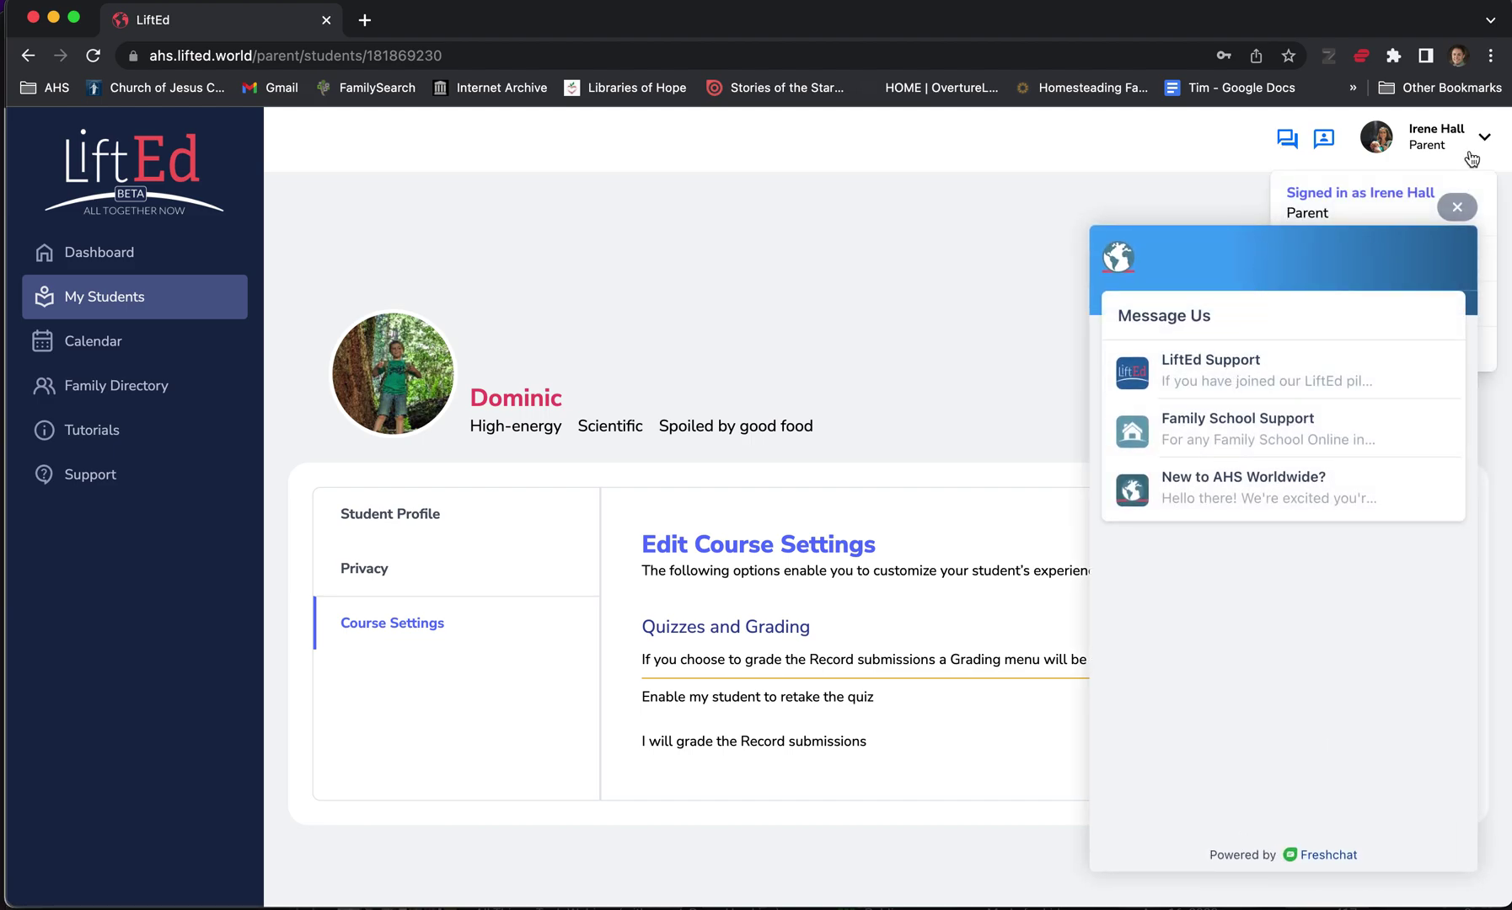
pyautogui.click(1457, 207)
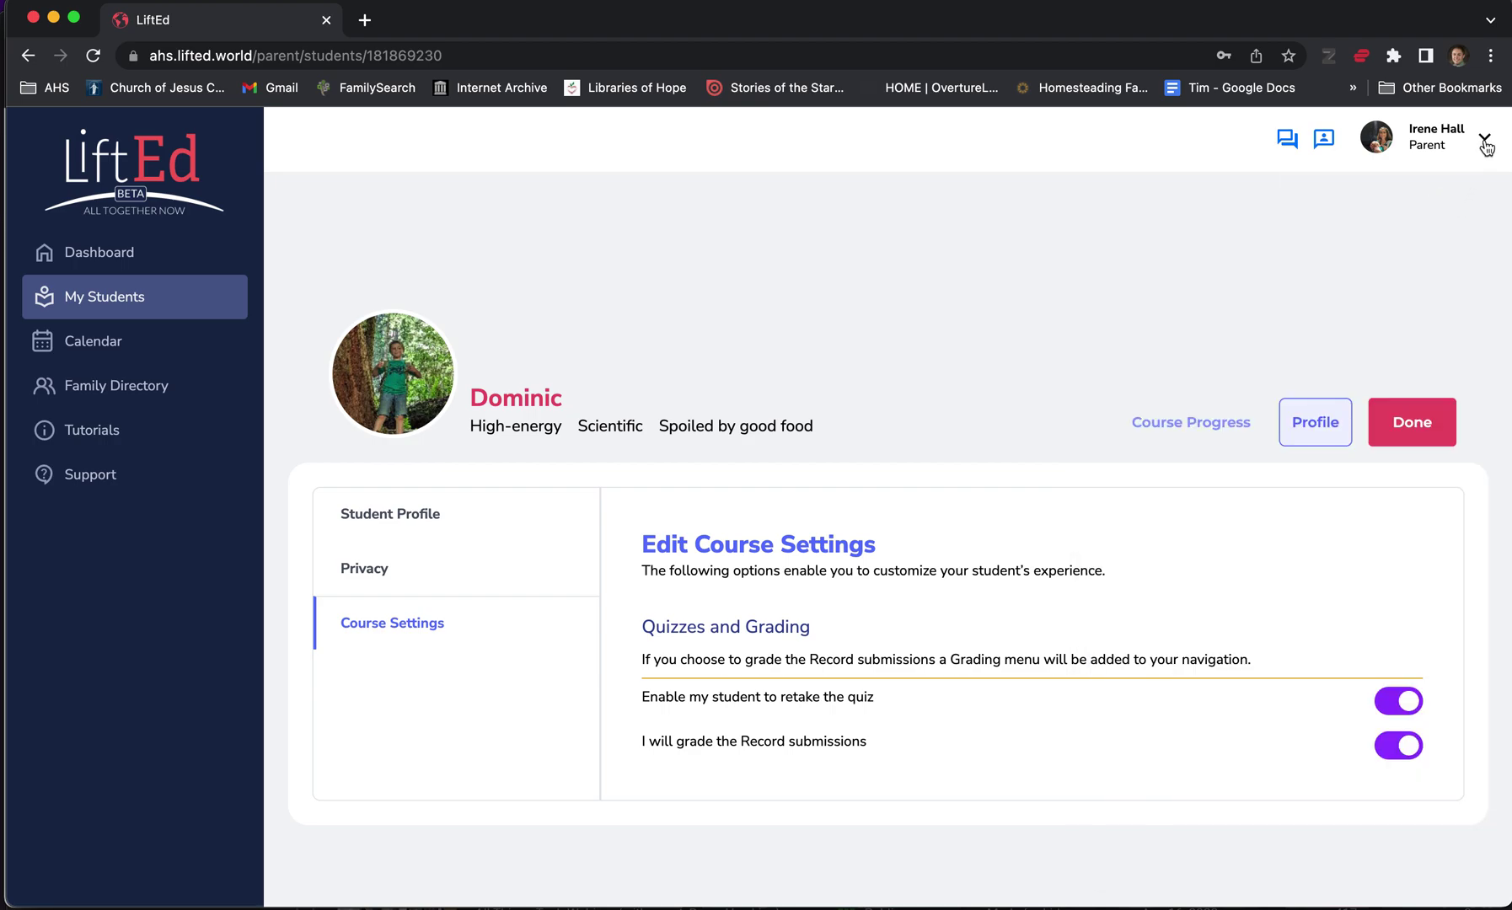
# Sign out of the parent account and sign in as the 3rd-grade student using the saved username and account password.
pyautogui.click(1485, 137)
pyautogui.click(1264, 253)
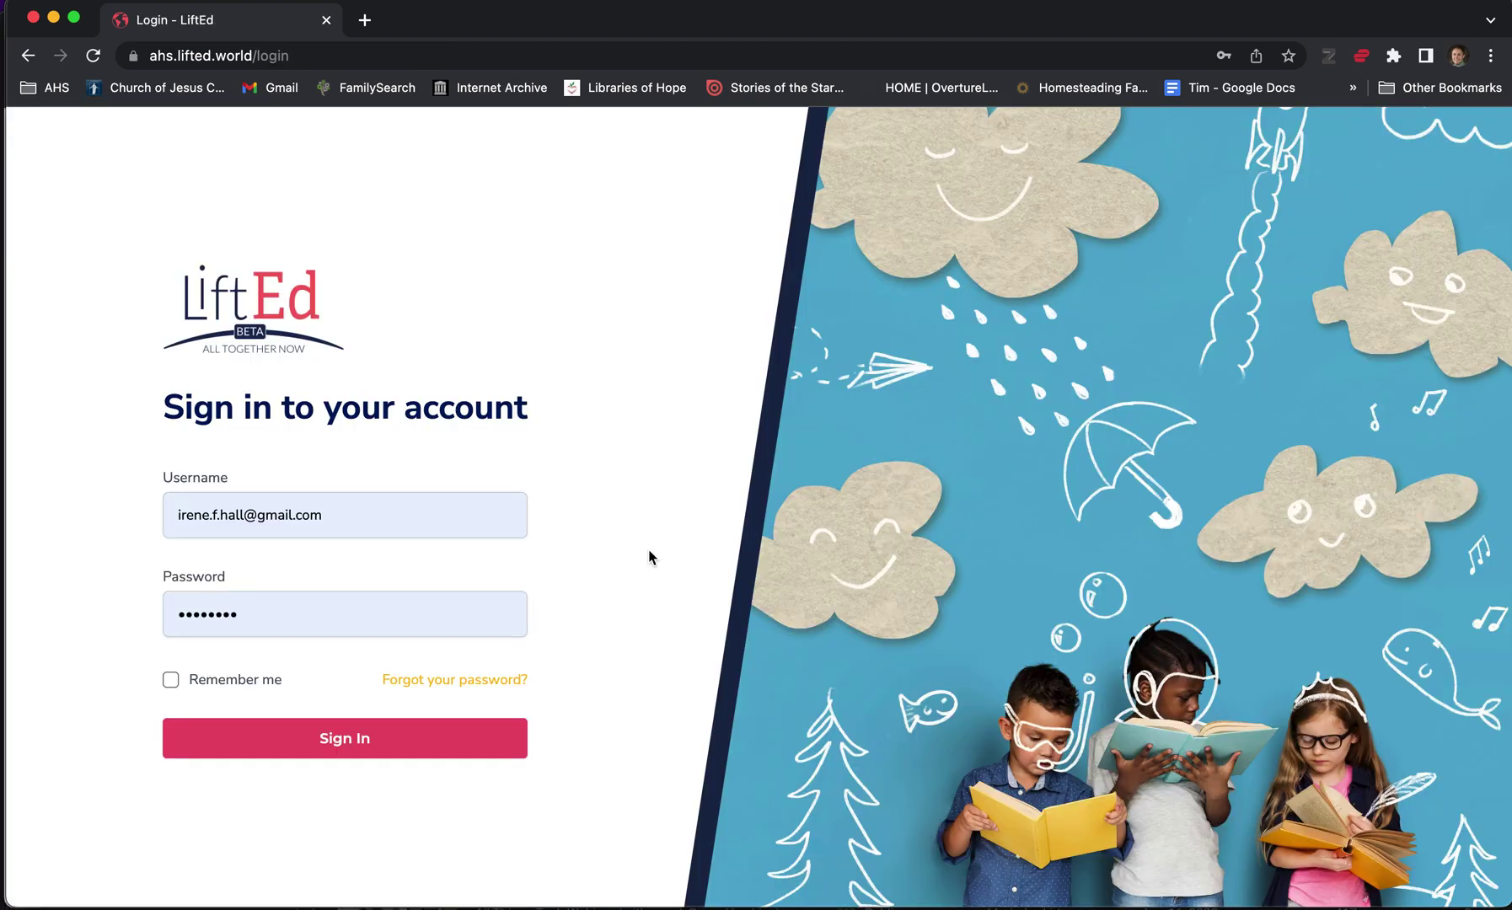
pyautogui.click(456, 510)
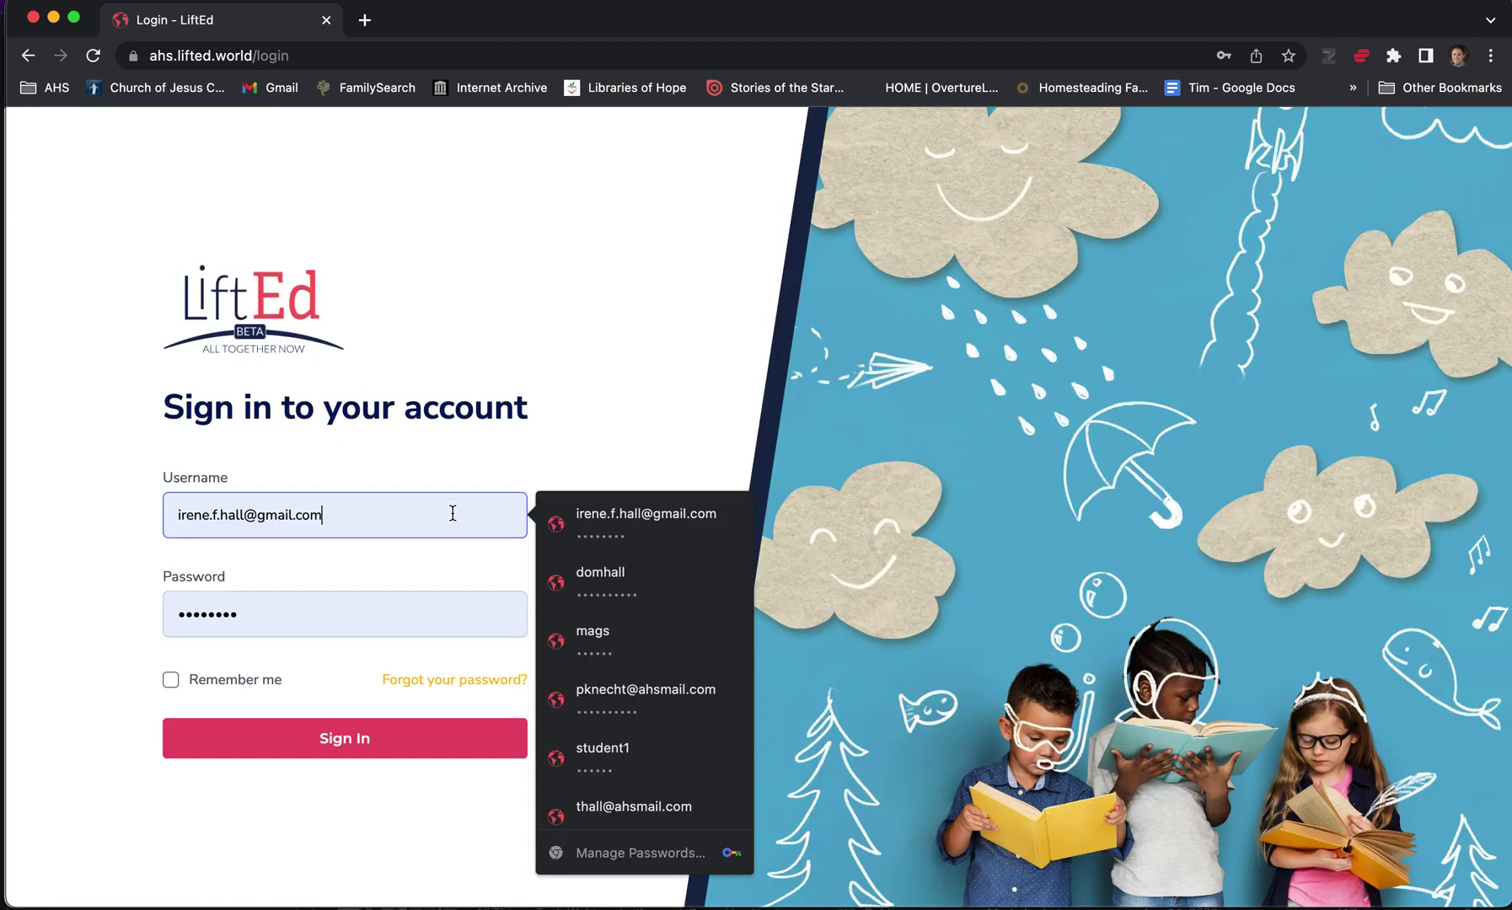
pyautogui.click(598, 582)
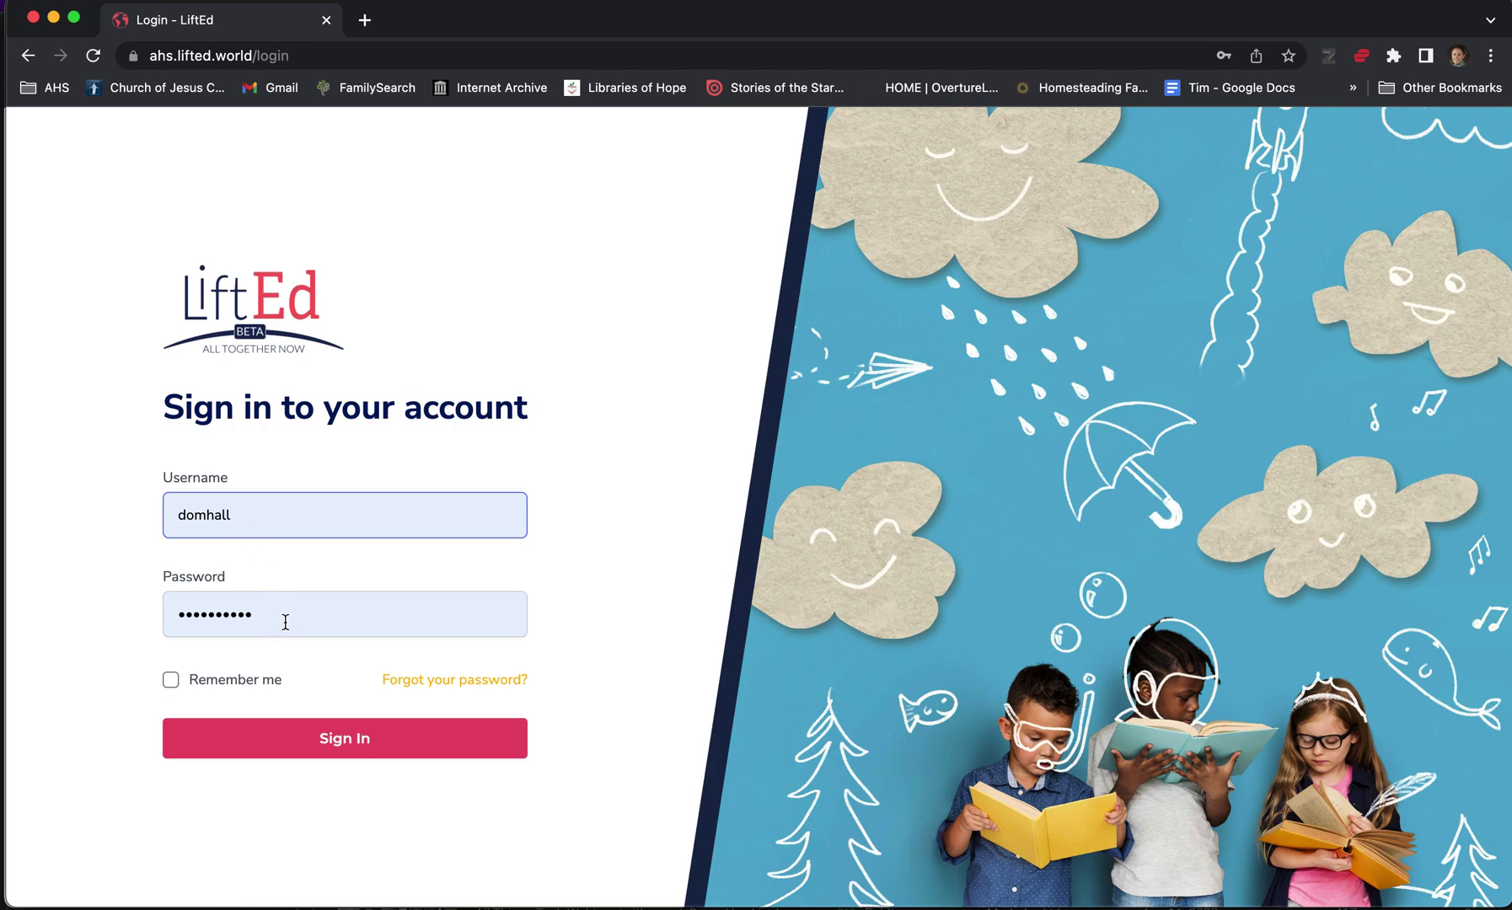
pyautogui.click(323, 733)
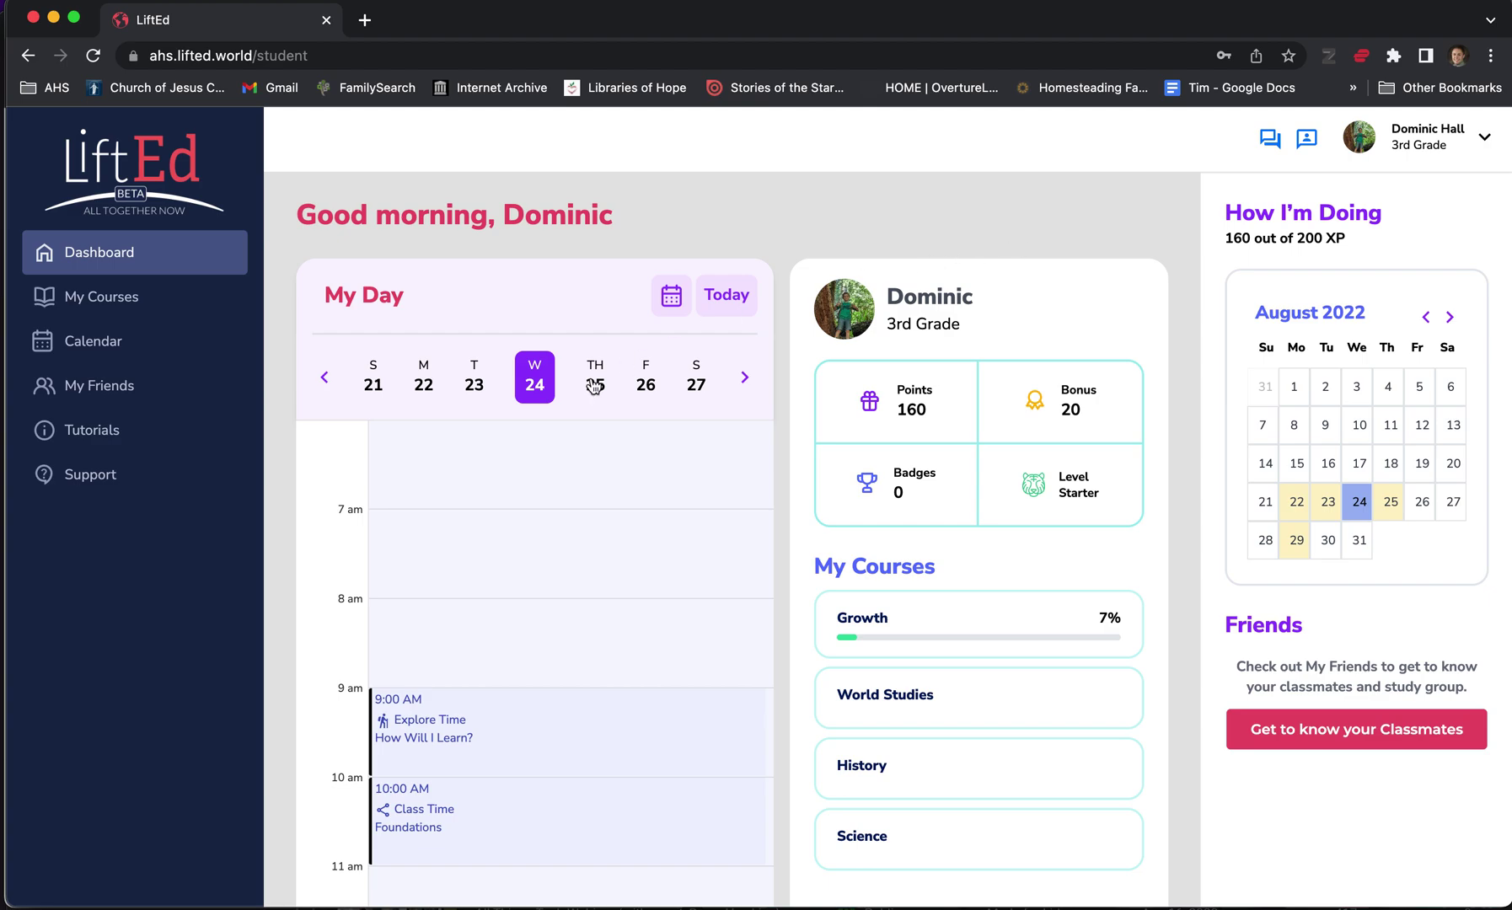
# Open the 9:00 AM Explore Time lesson How Will I Learn? from the student's My Day schedule.
pyautogui.scroll(-1, 594, 386)
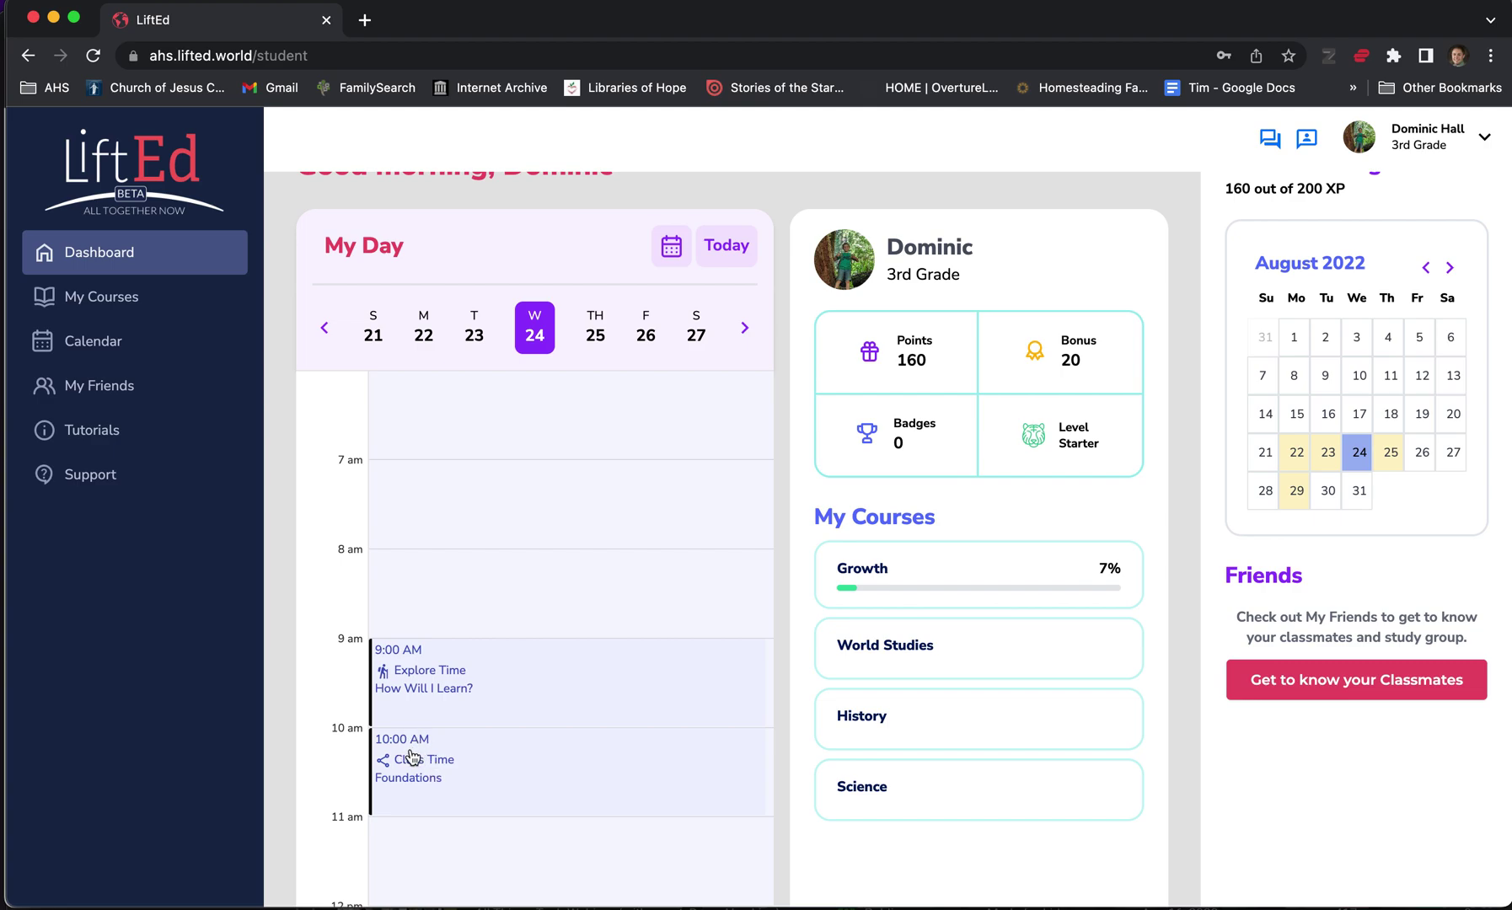
pyautogui.click(422, 673)
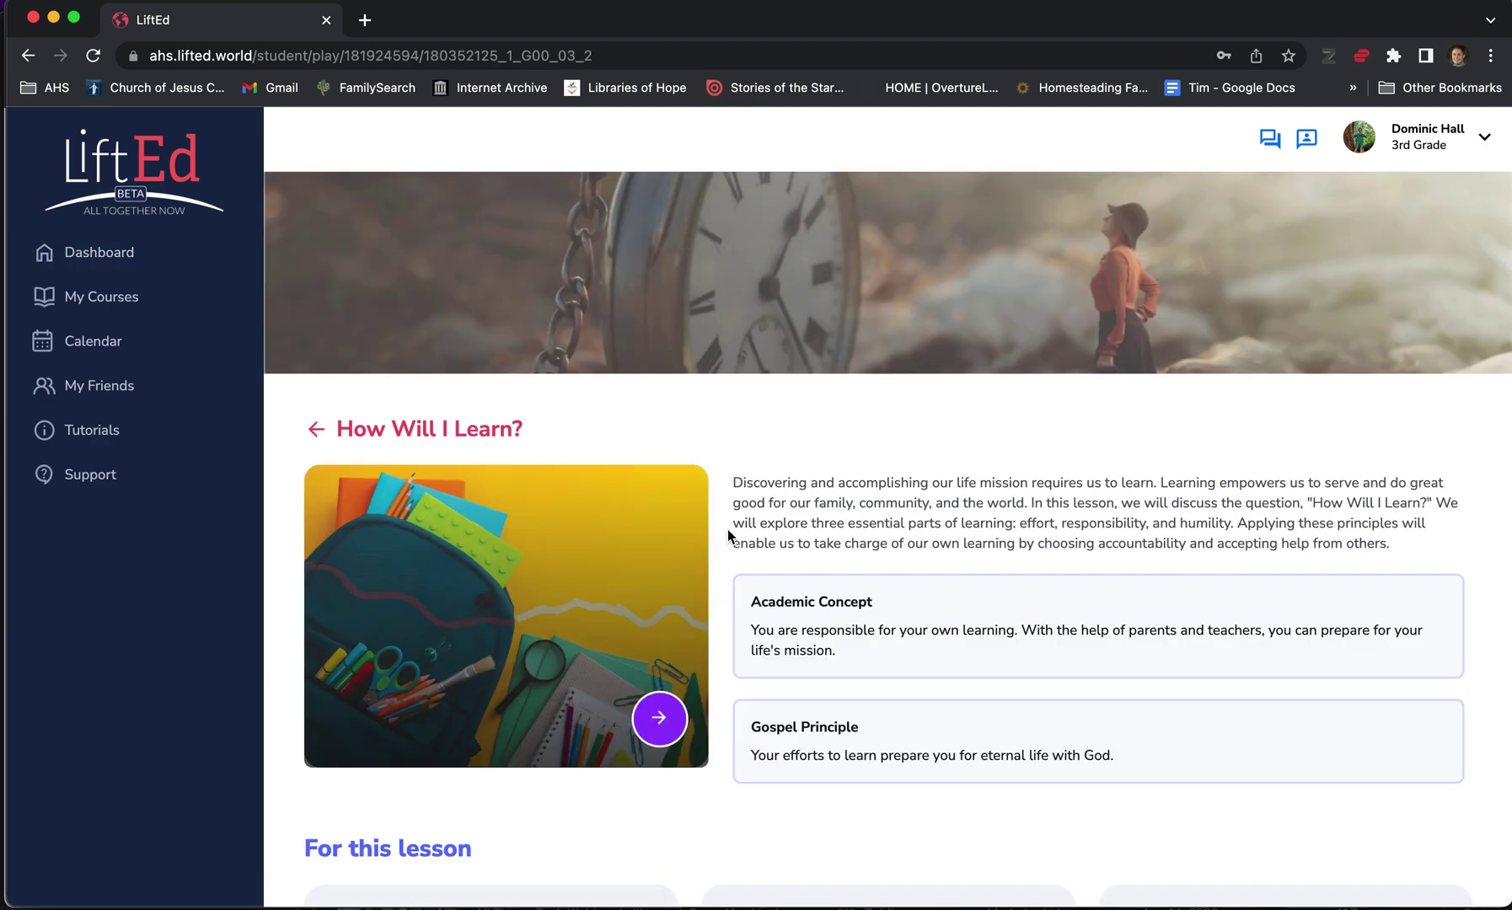
# Review the overview of the How Will I Learn? lesson and open its lesson map.
pyautogui.scroll(-4, 728, 535)
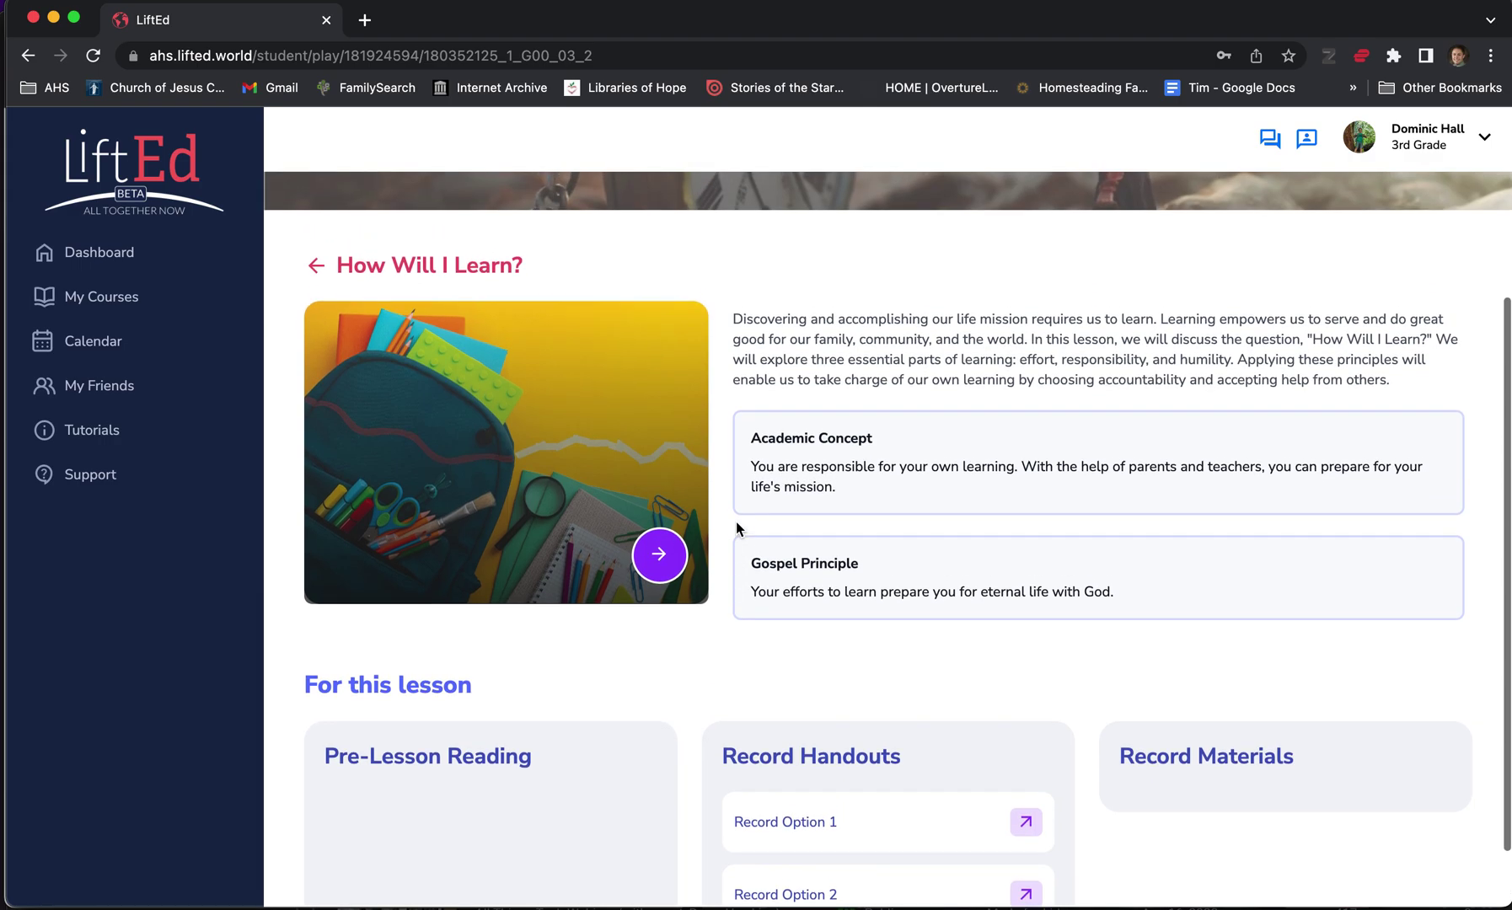
pyautogui.click(662, 558)
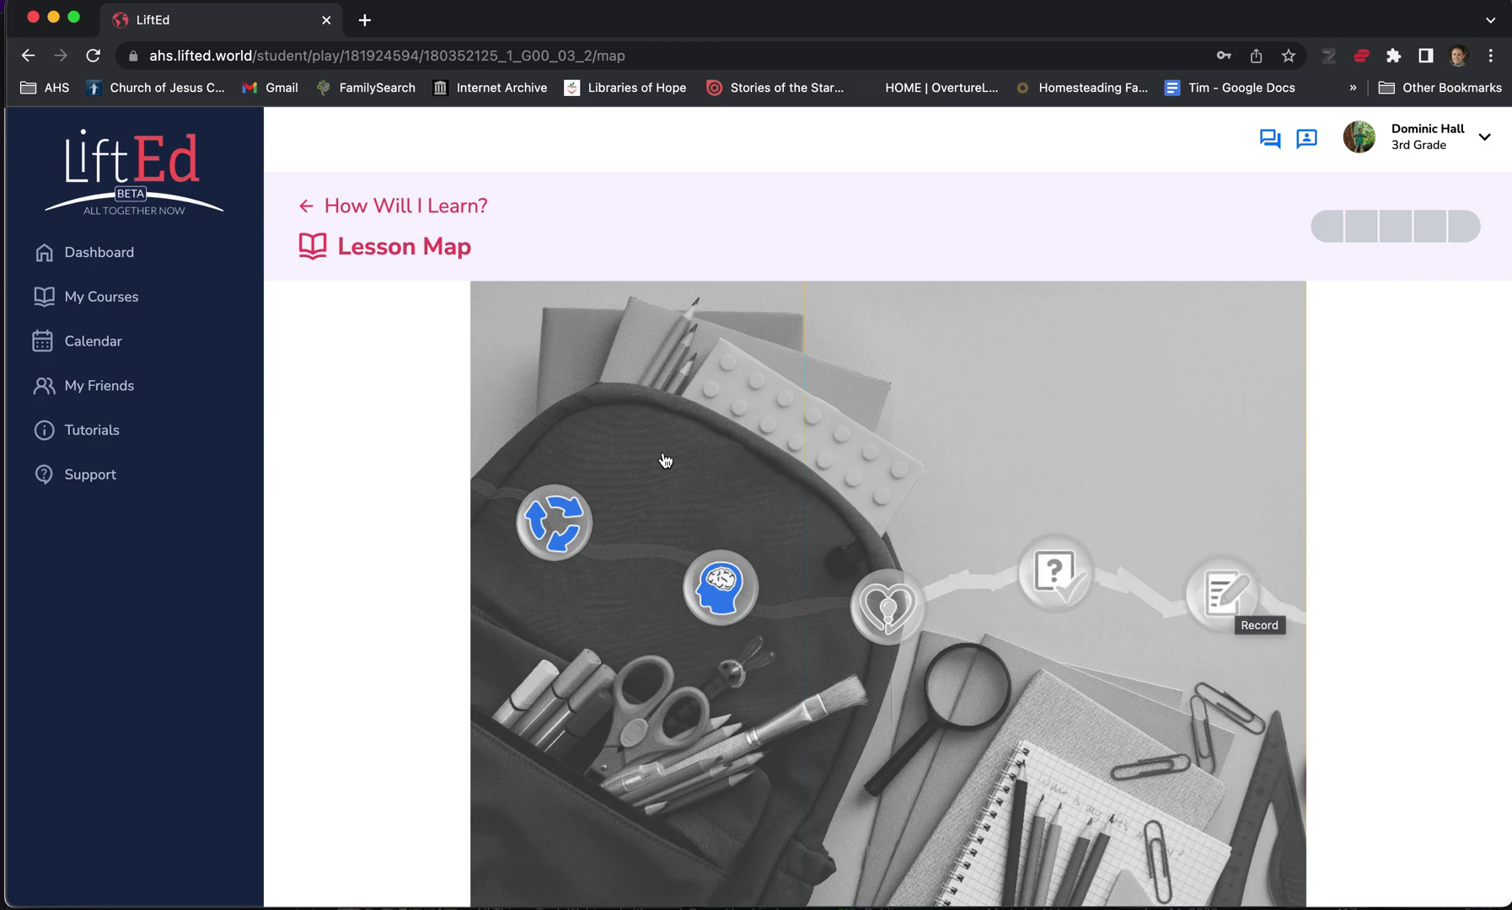
# Open the lesson map of Disovering My Life Mission from the Growth Foundations lessons in the student's courses.
pyautogui.click(135, 296)
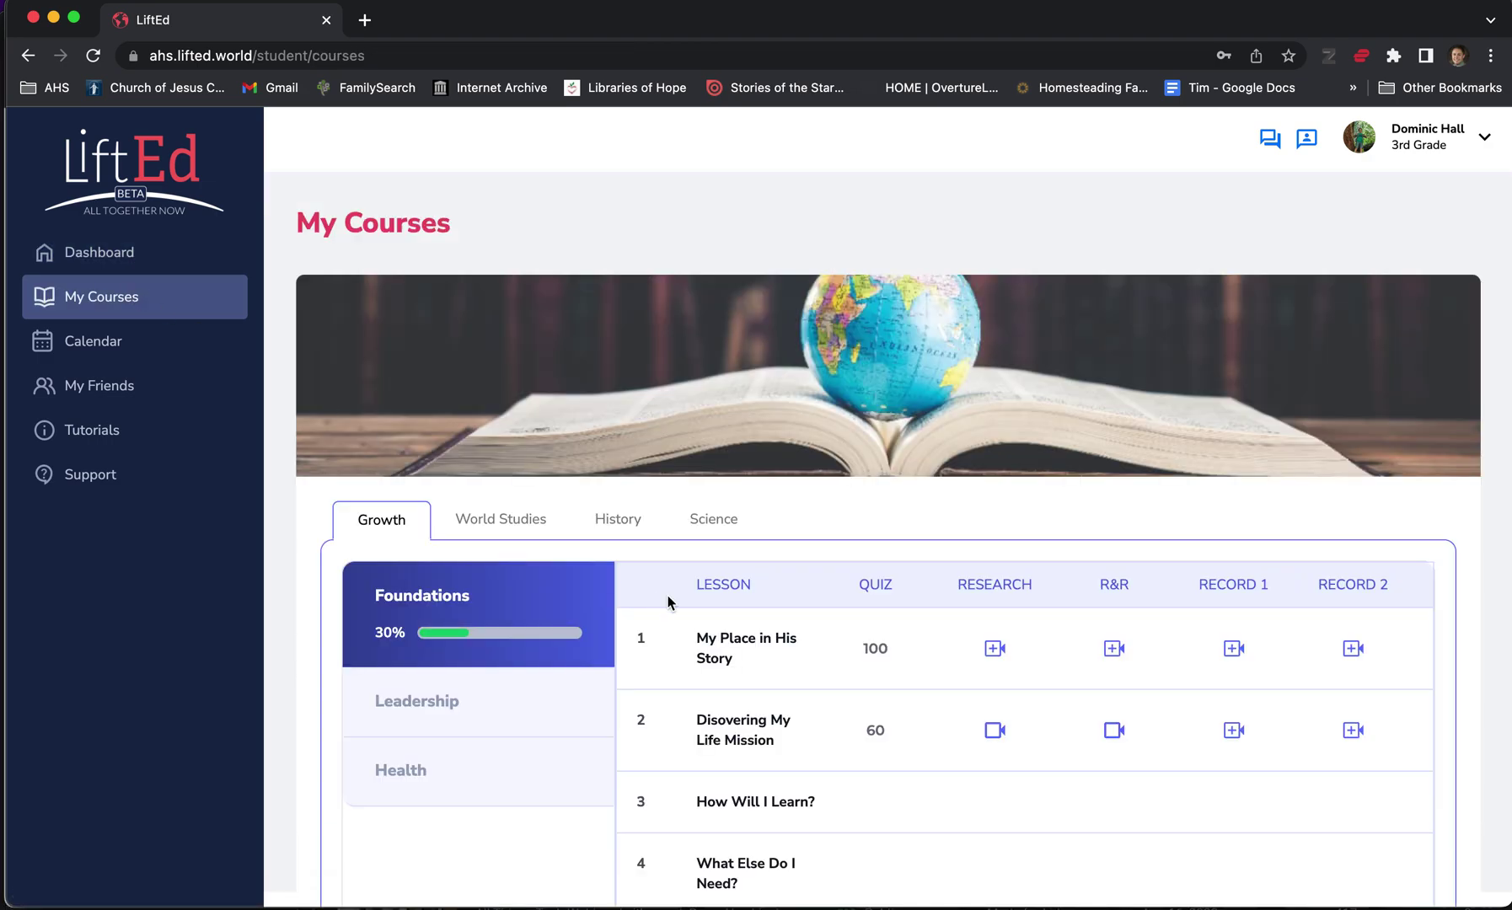
pyautogui.scroll(-1, 777, 712)
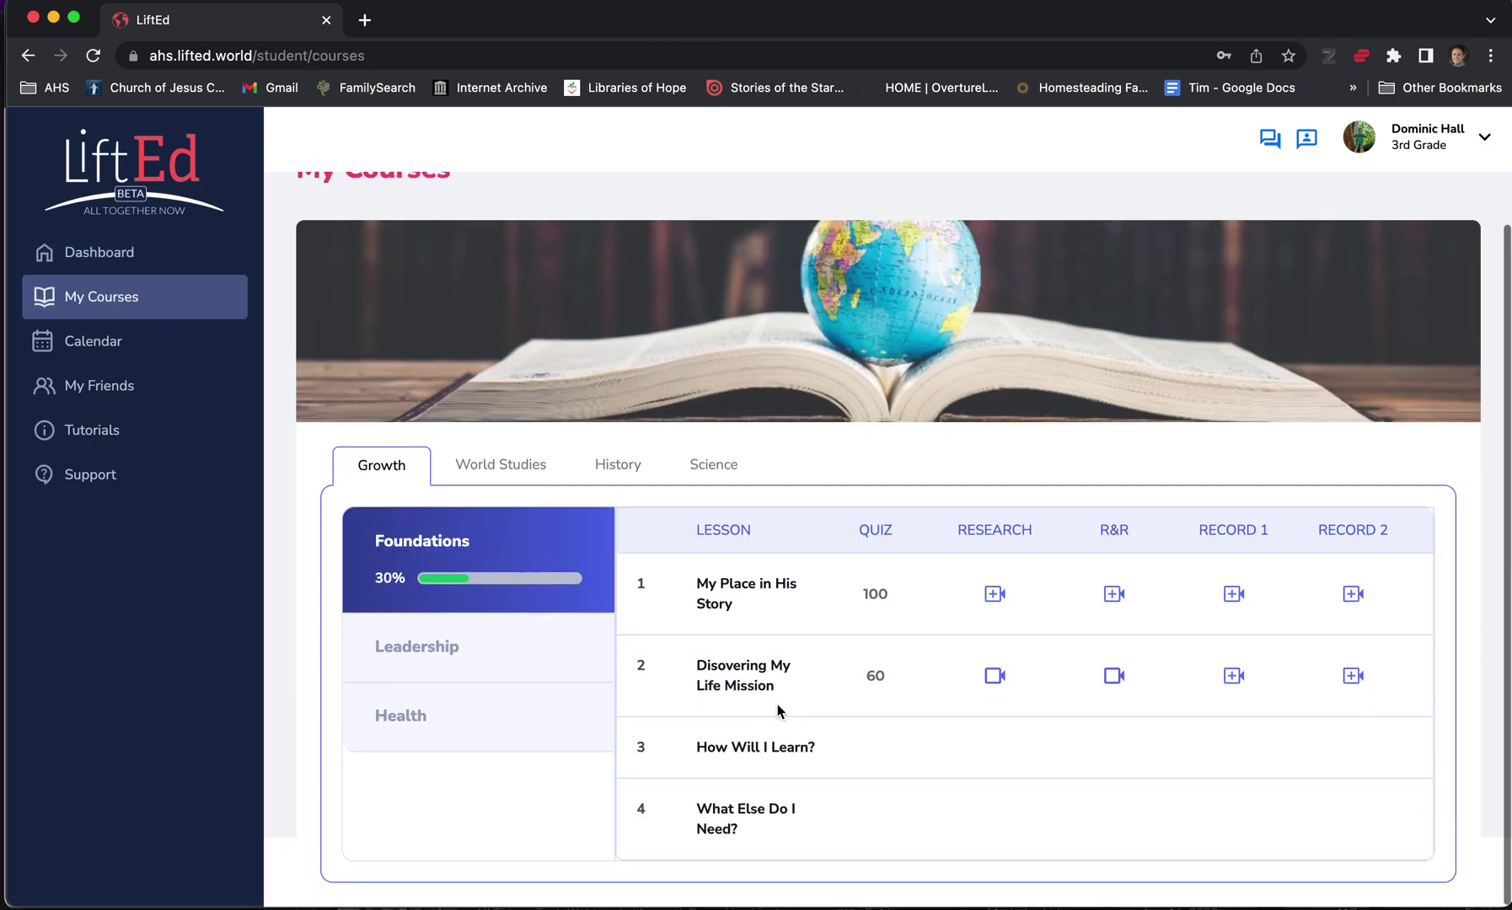
pyautogui.click(734, 681)
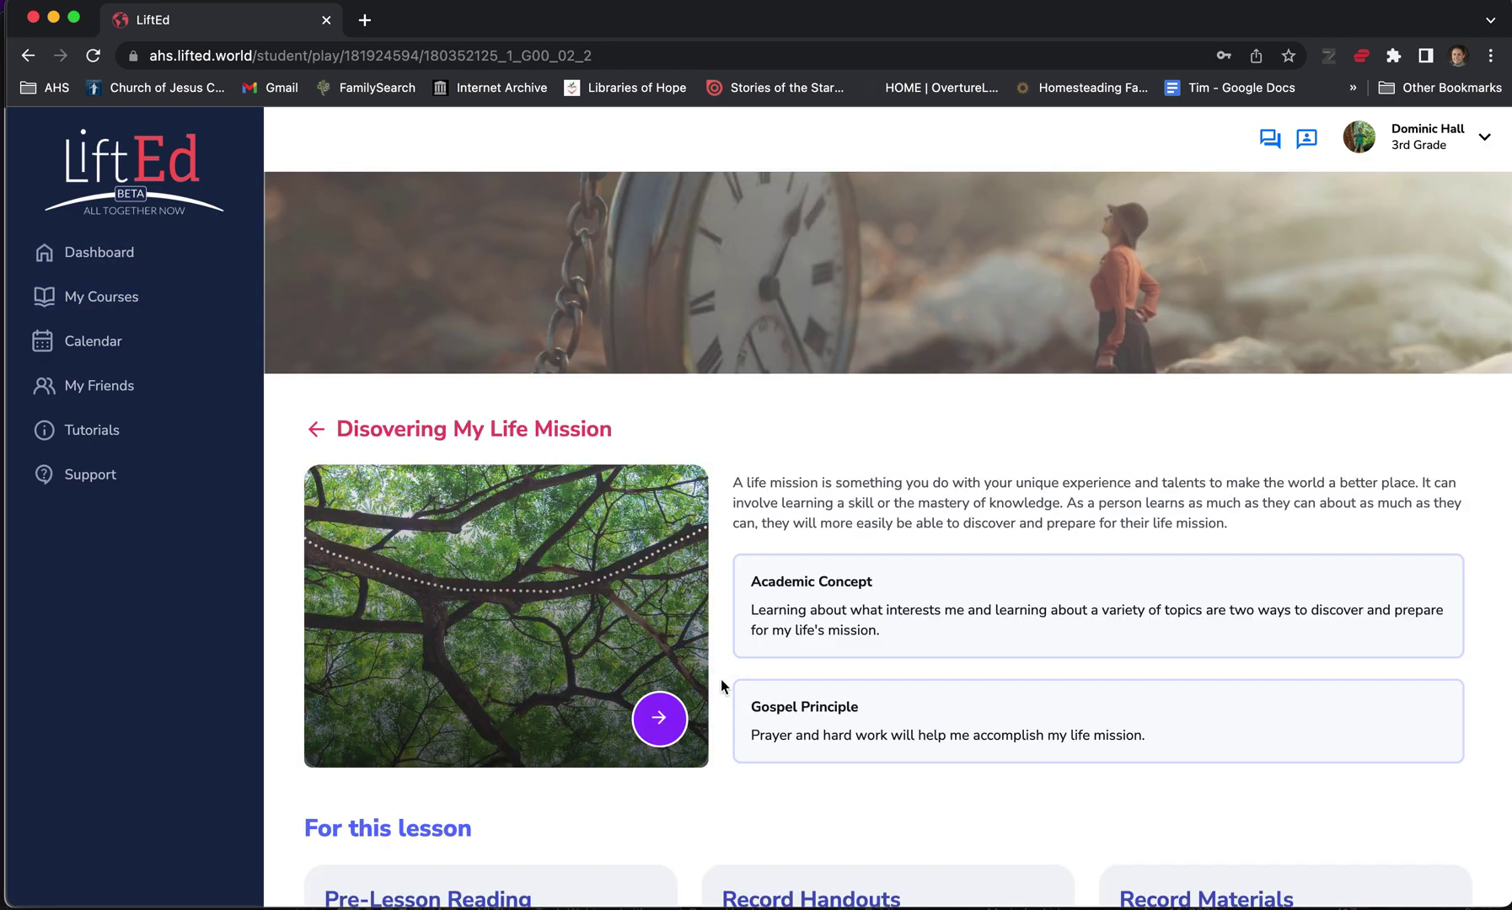
pyautogui.click(661, 718)
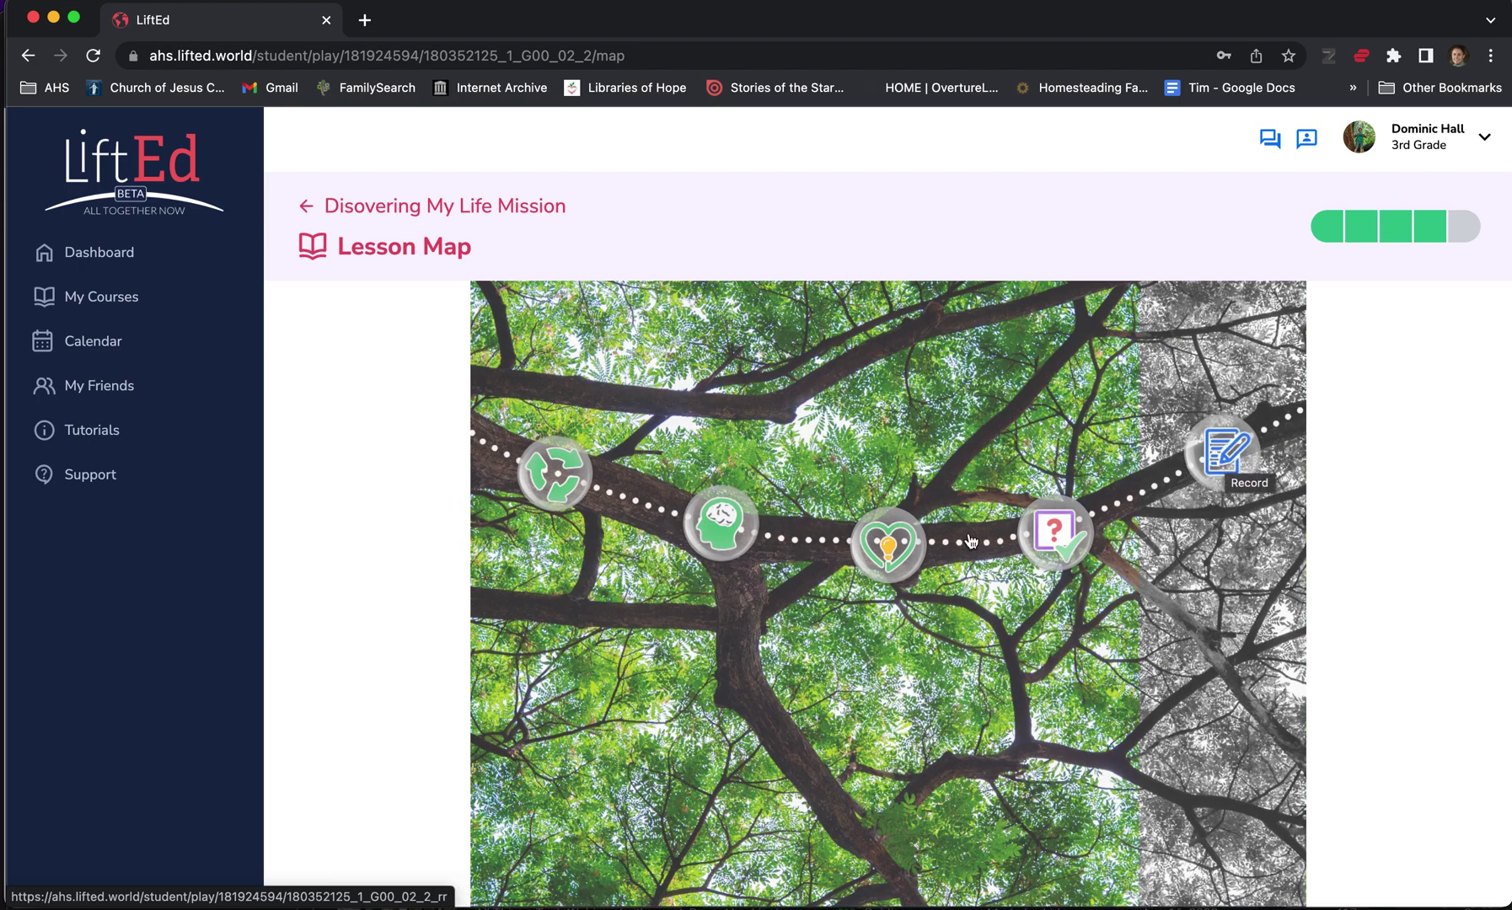
# Start the lesson review for My Place in His Story and submit the blanks filled with person, children and Him, in that order.
pyautogui.click(558, 470)
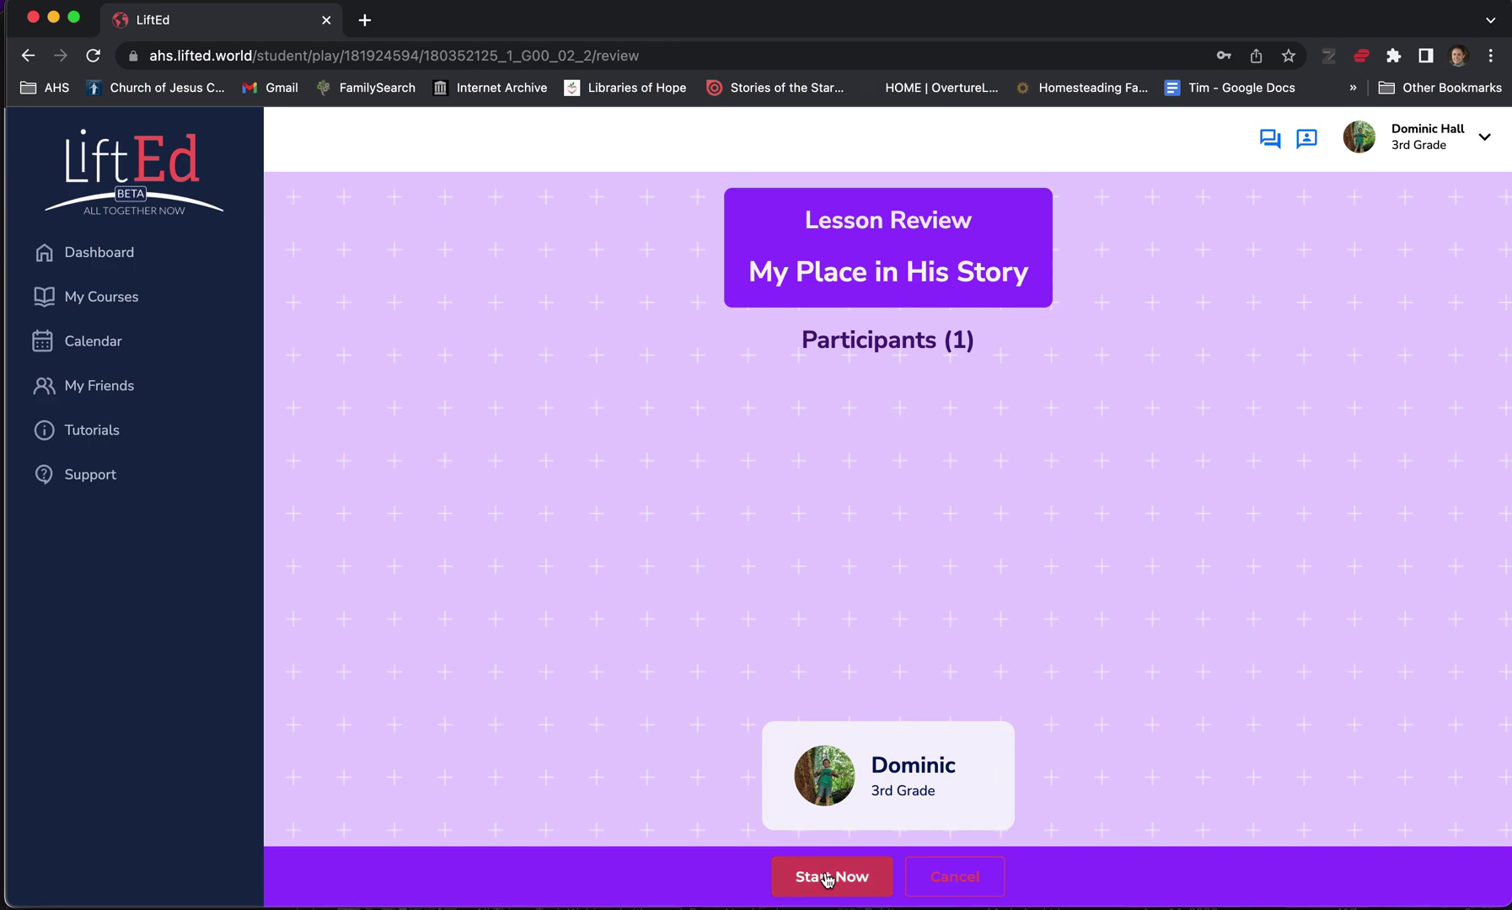
pyautogui.click(827, 879)
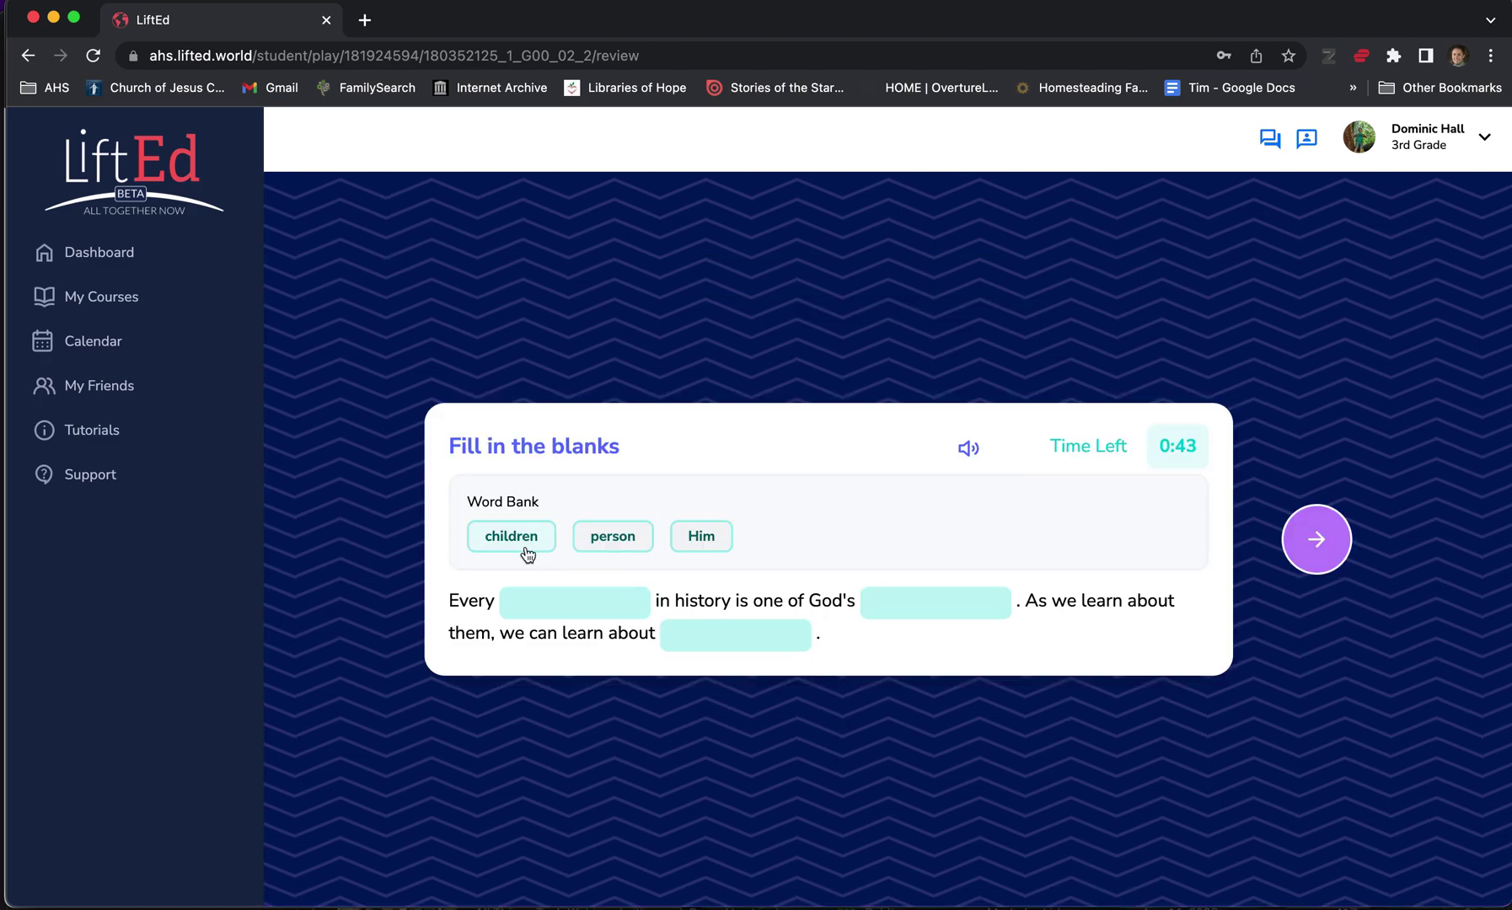
pyautogui.click(613, 537)
pyautogui.click(599, 607)
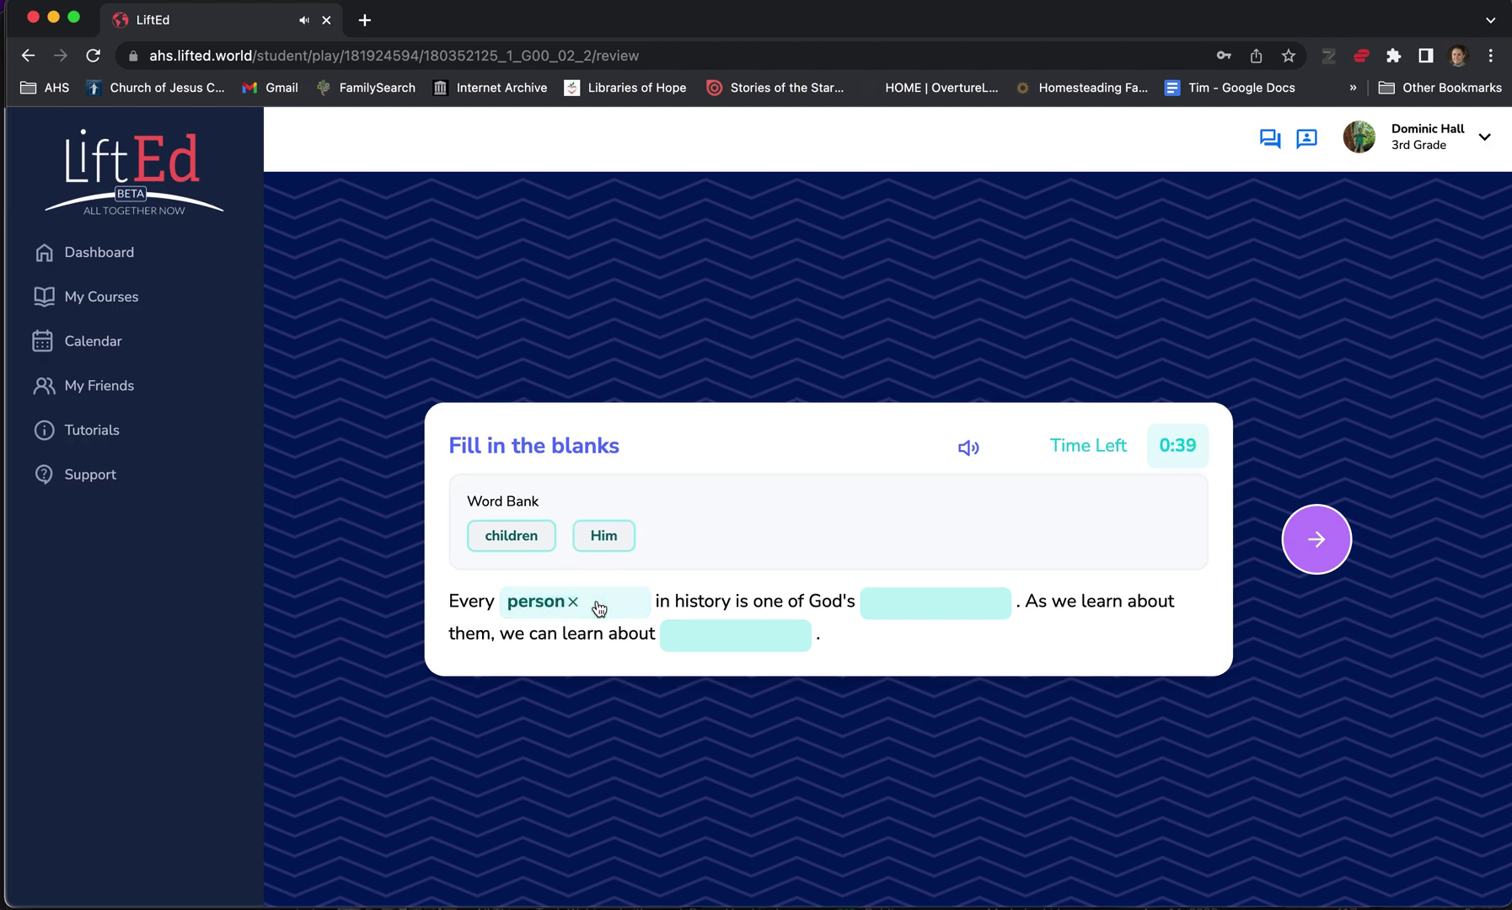
pyautogui.click(954, 618)
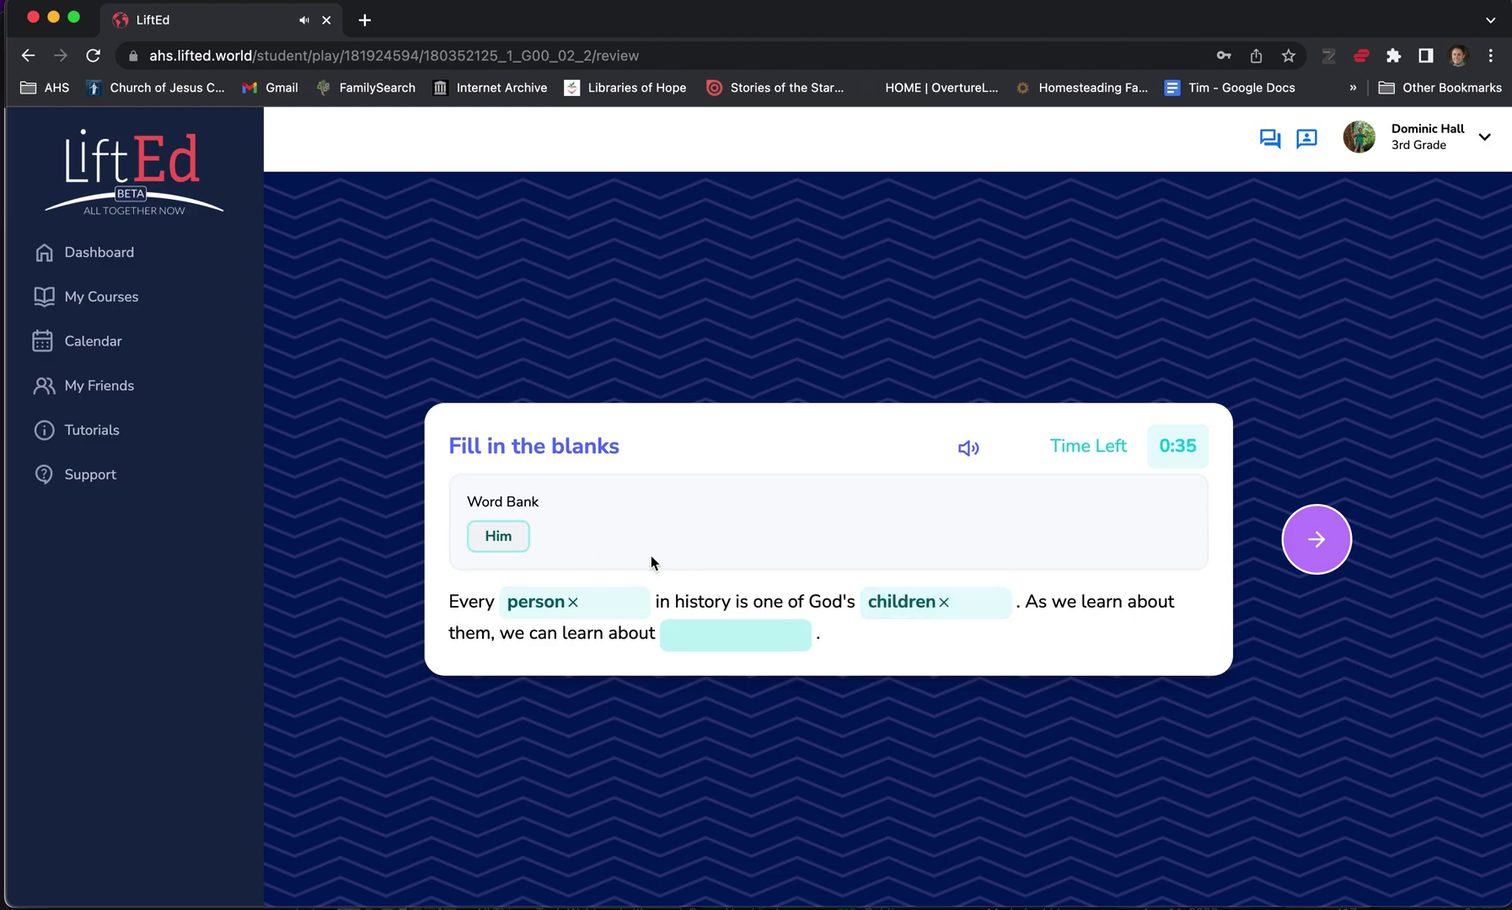
pyautogui.click(510, 542)
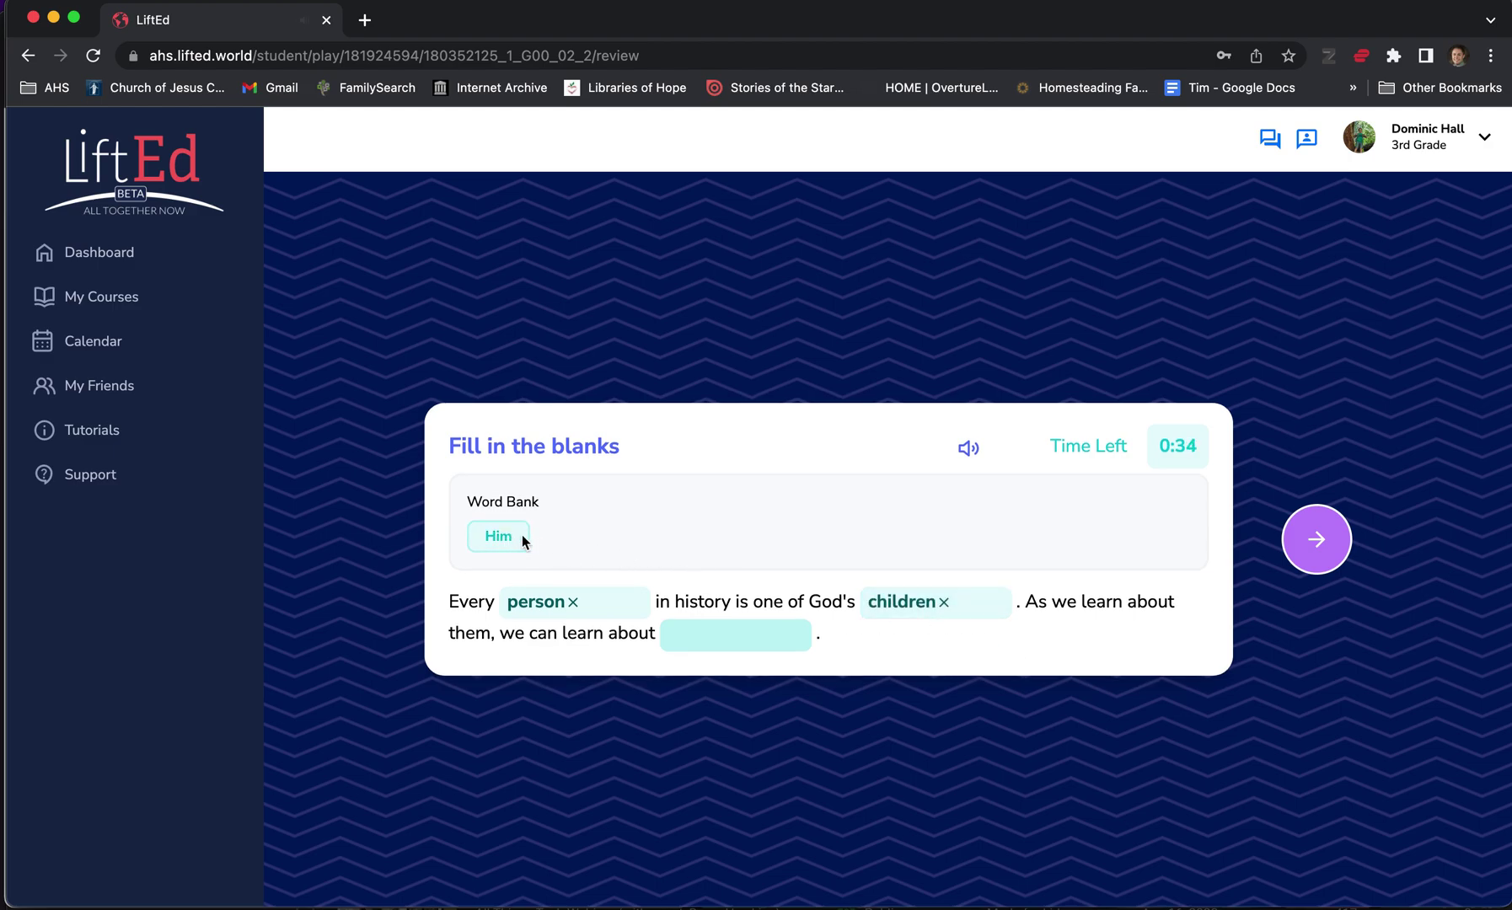
pyautogui.click(743, 641)
pyautogui.click(1310, 573)
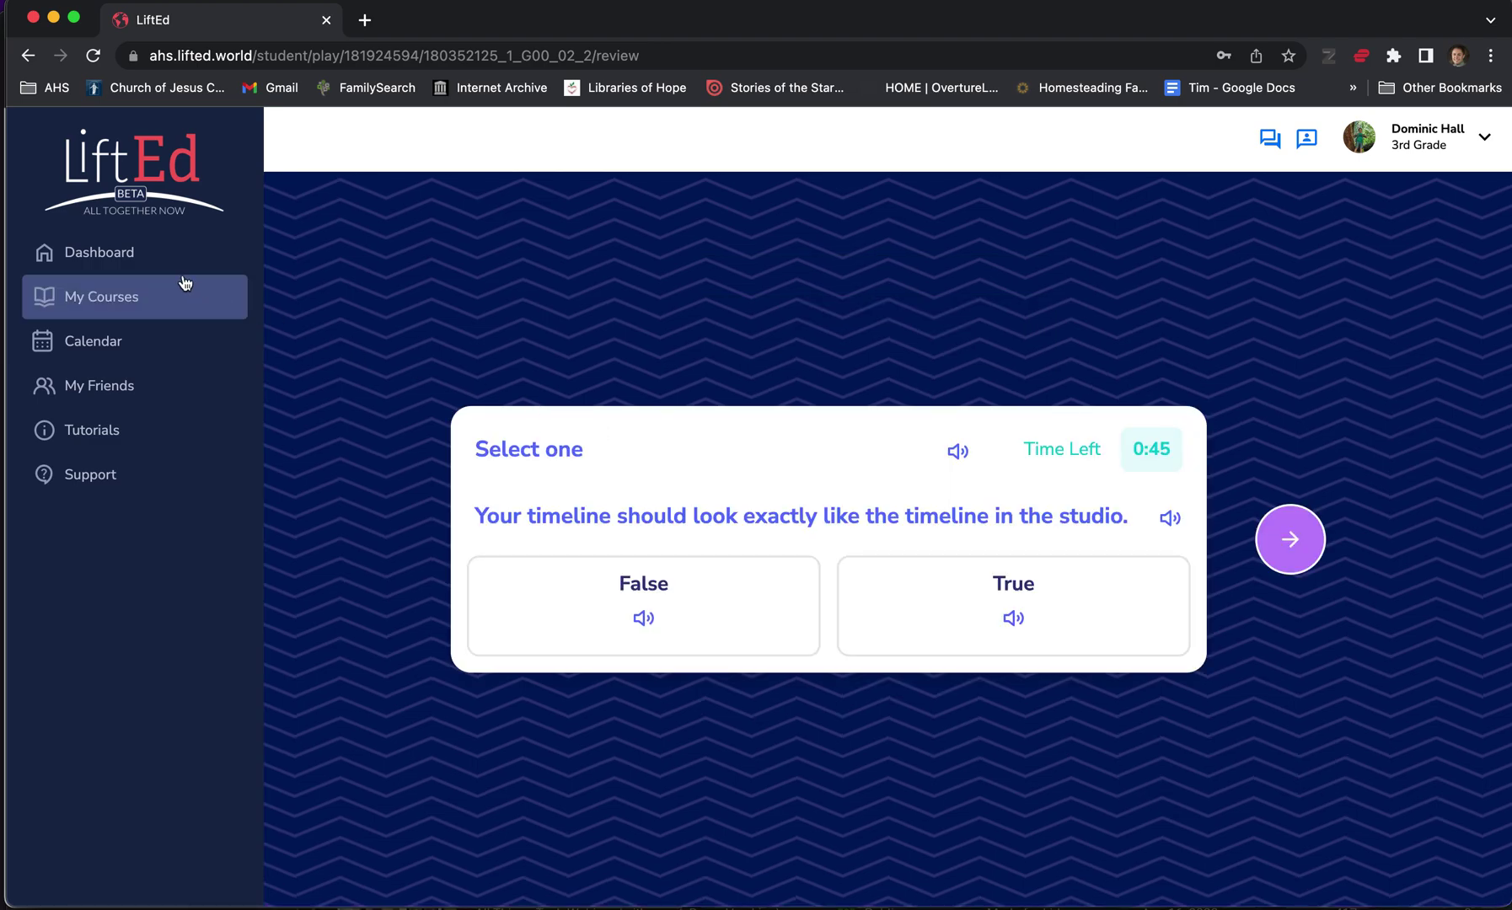
pyautogui.click(143, 257)
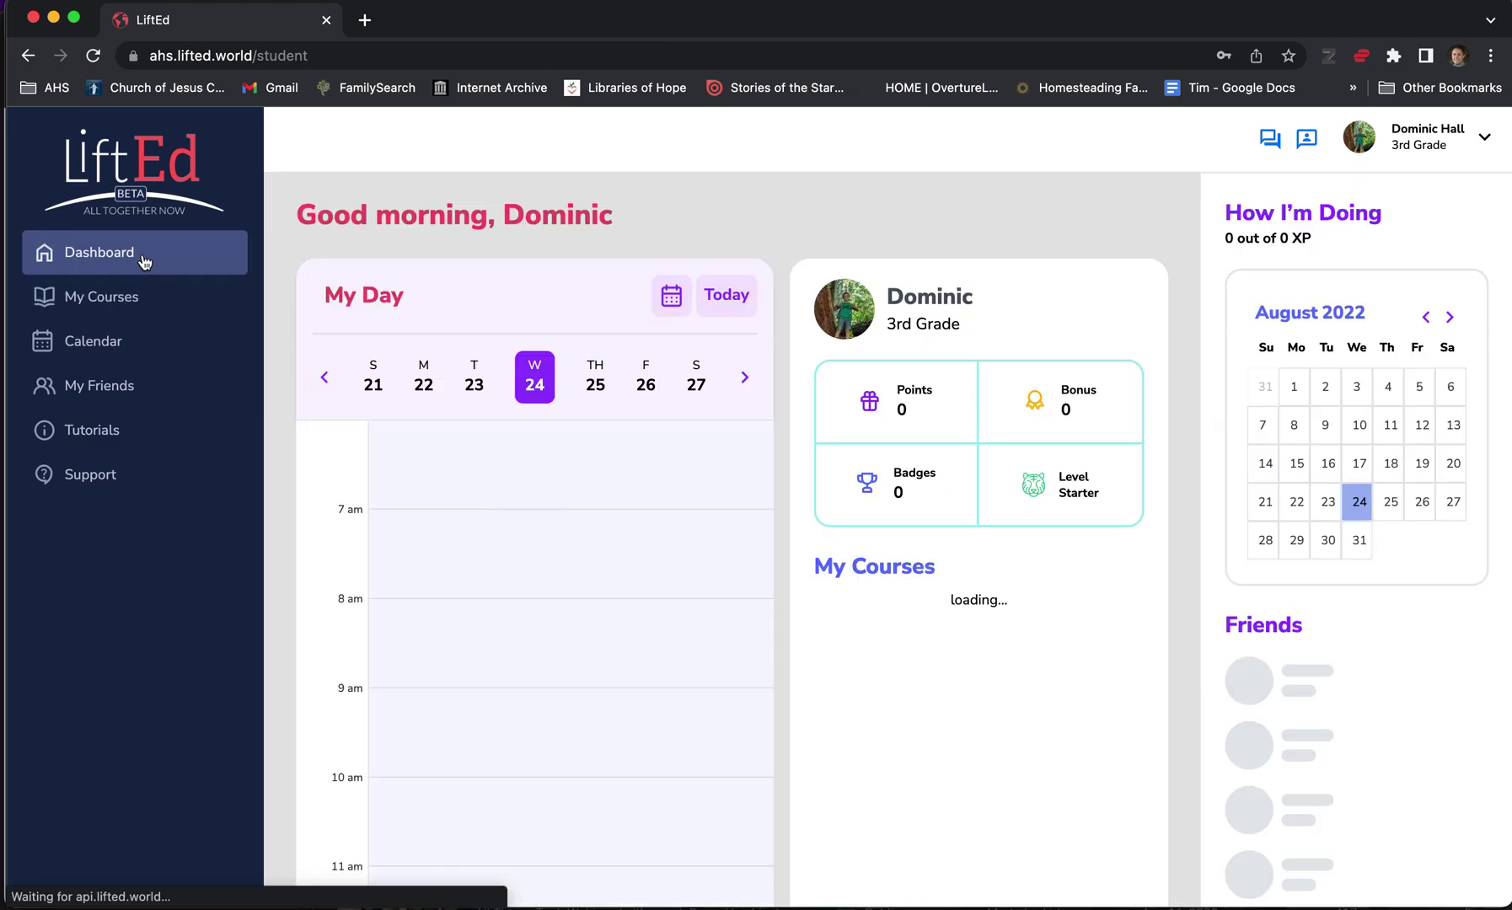
pyautogui.click(416, 733)
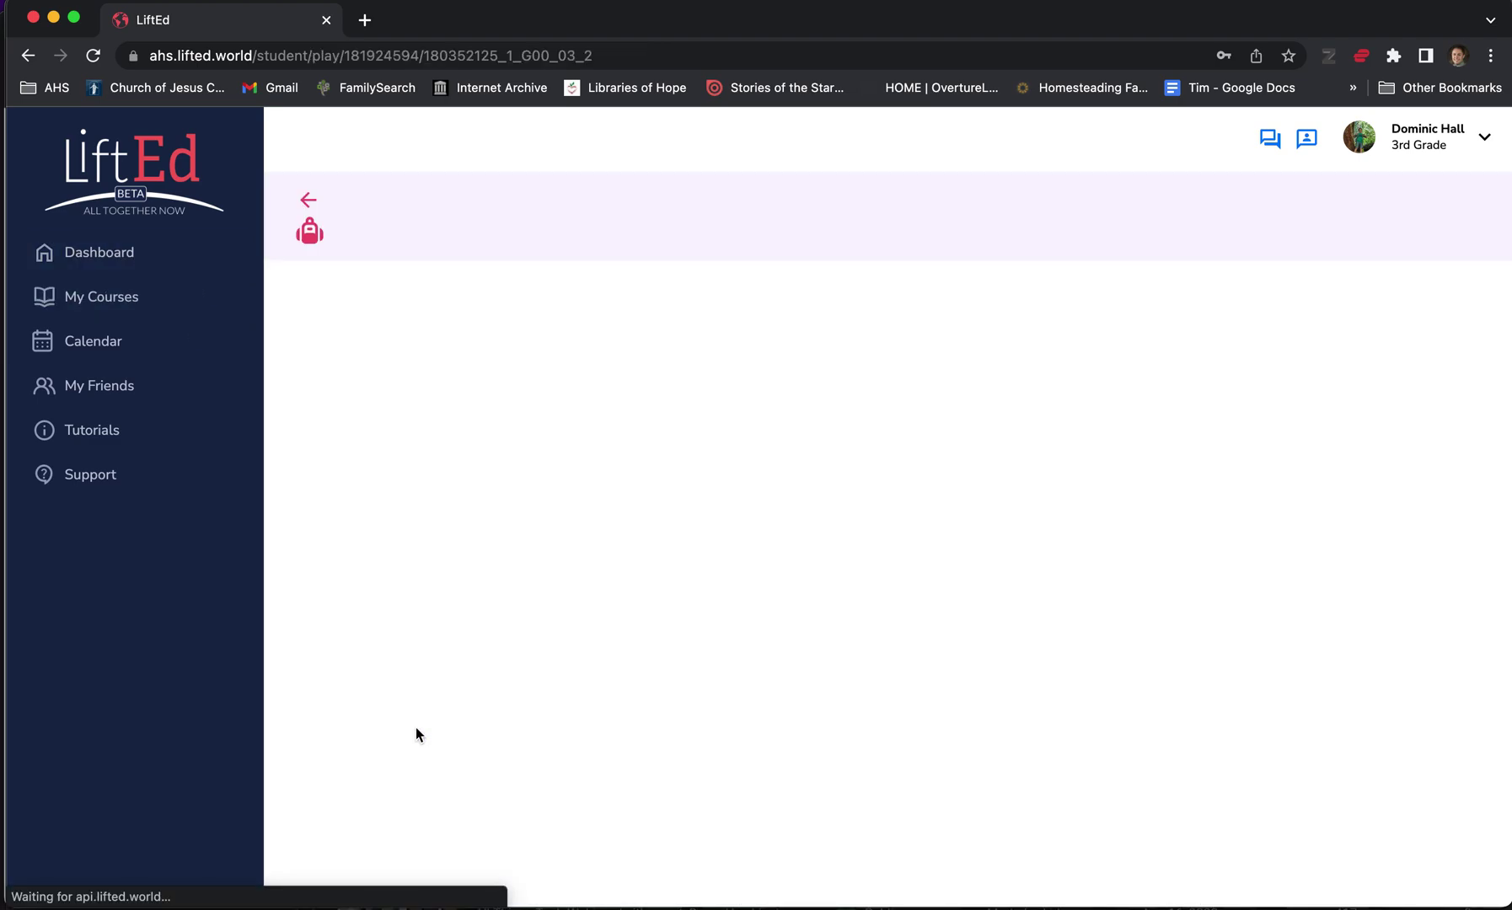
pyautogui.click(663, 725)
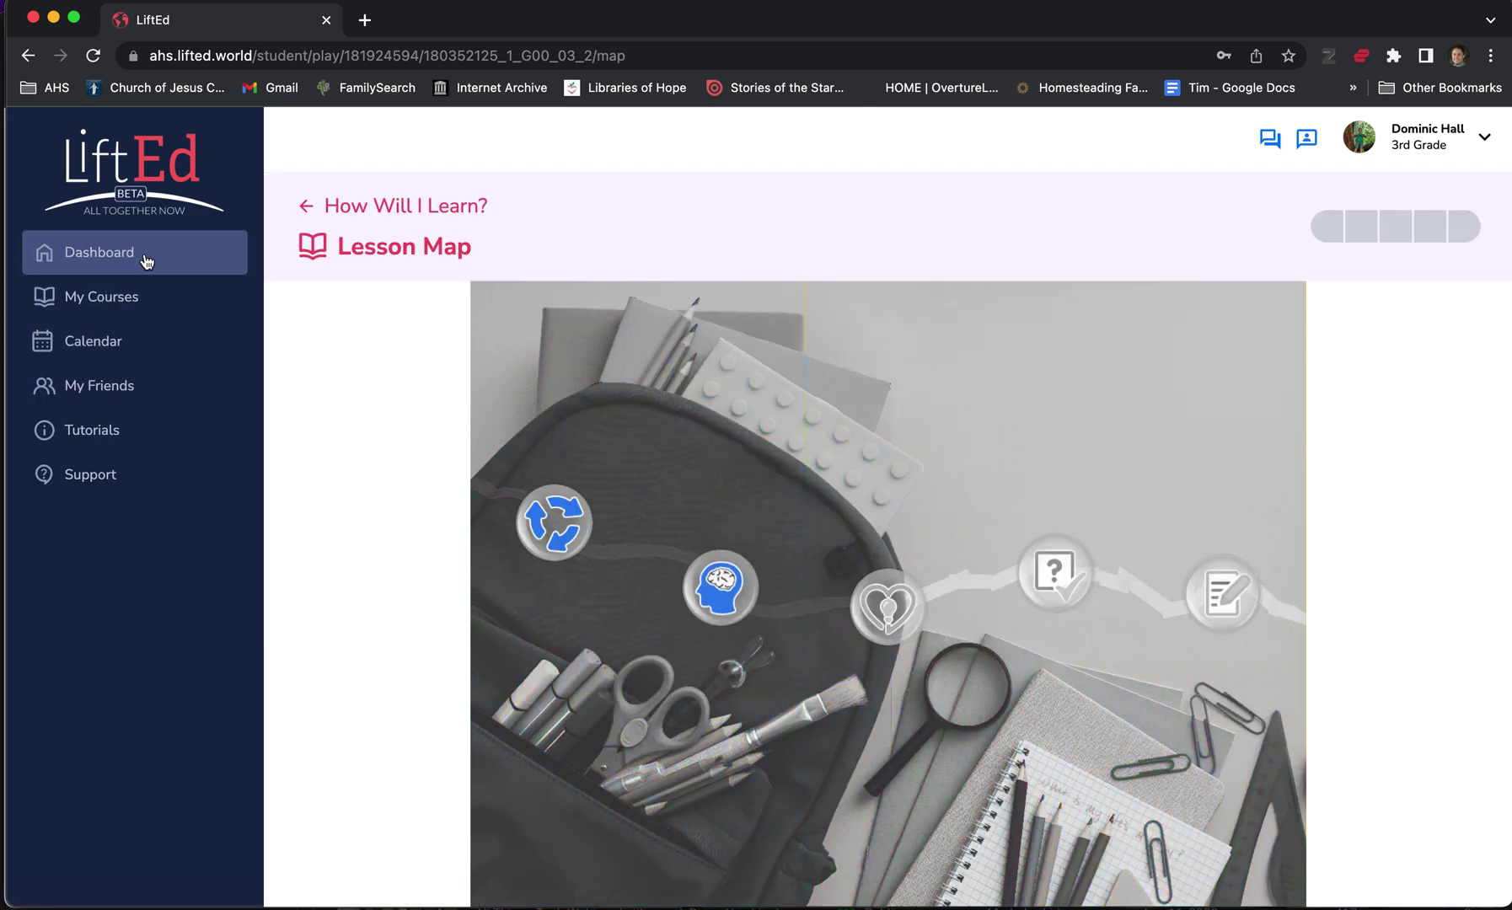
# Open the Research video of the Disovering My Life Mission lesson from the student's course list.
pyautogui.click(127, 297)
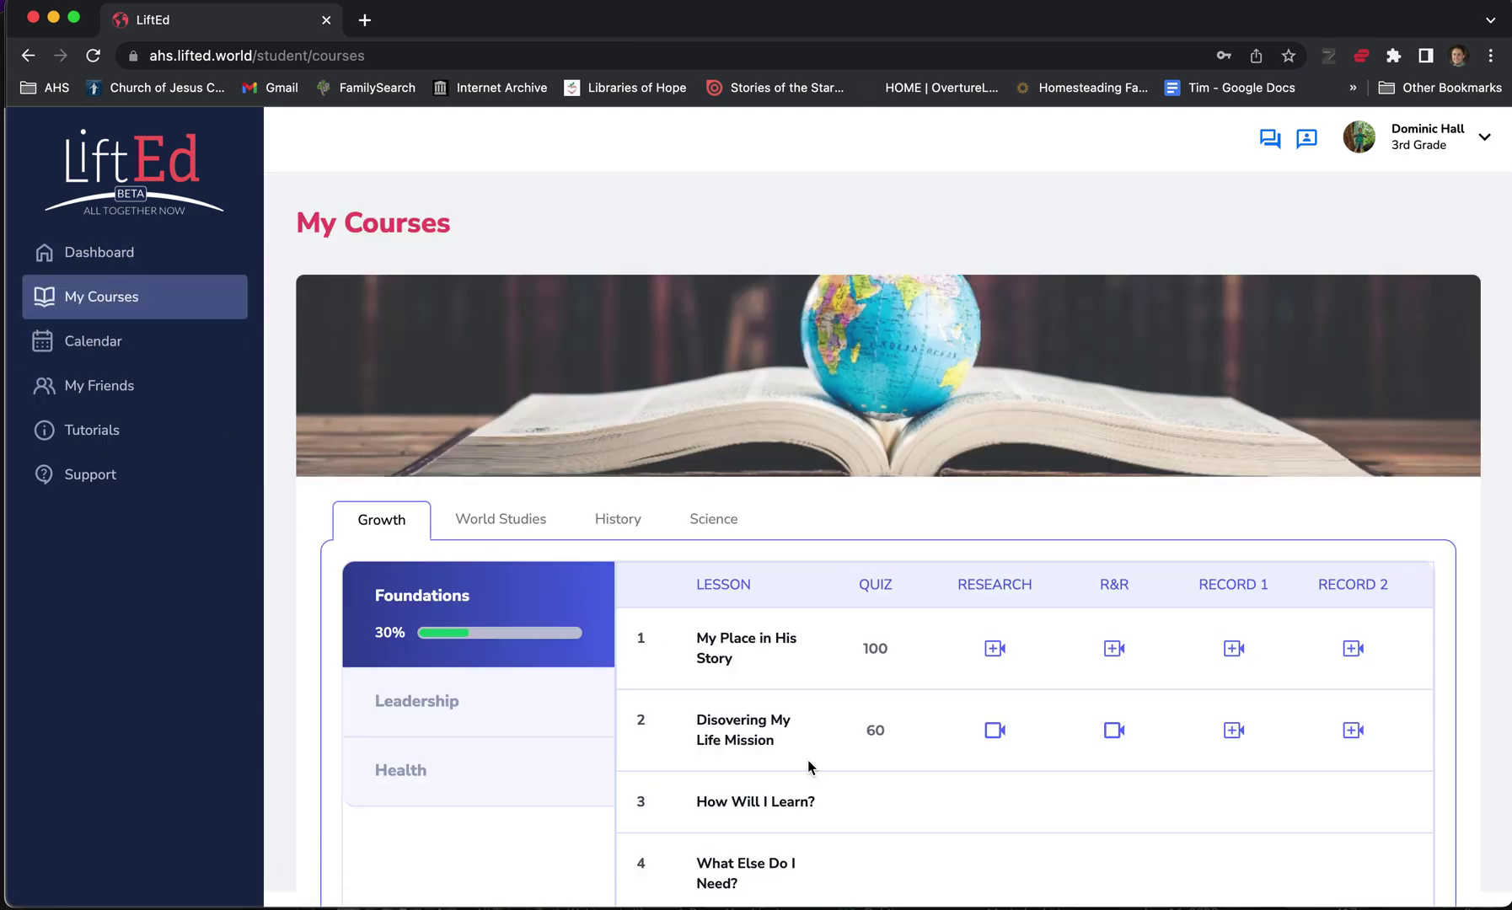
pyautogui.click(750, 730)
pyautogui.click(661, 719)
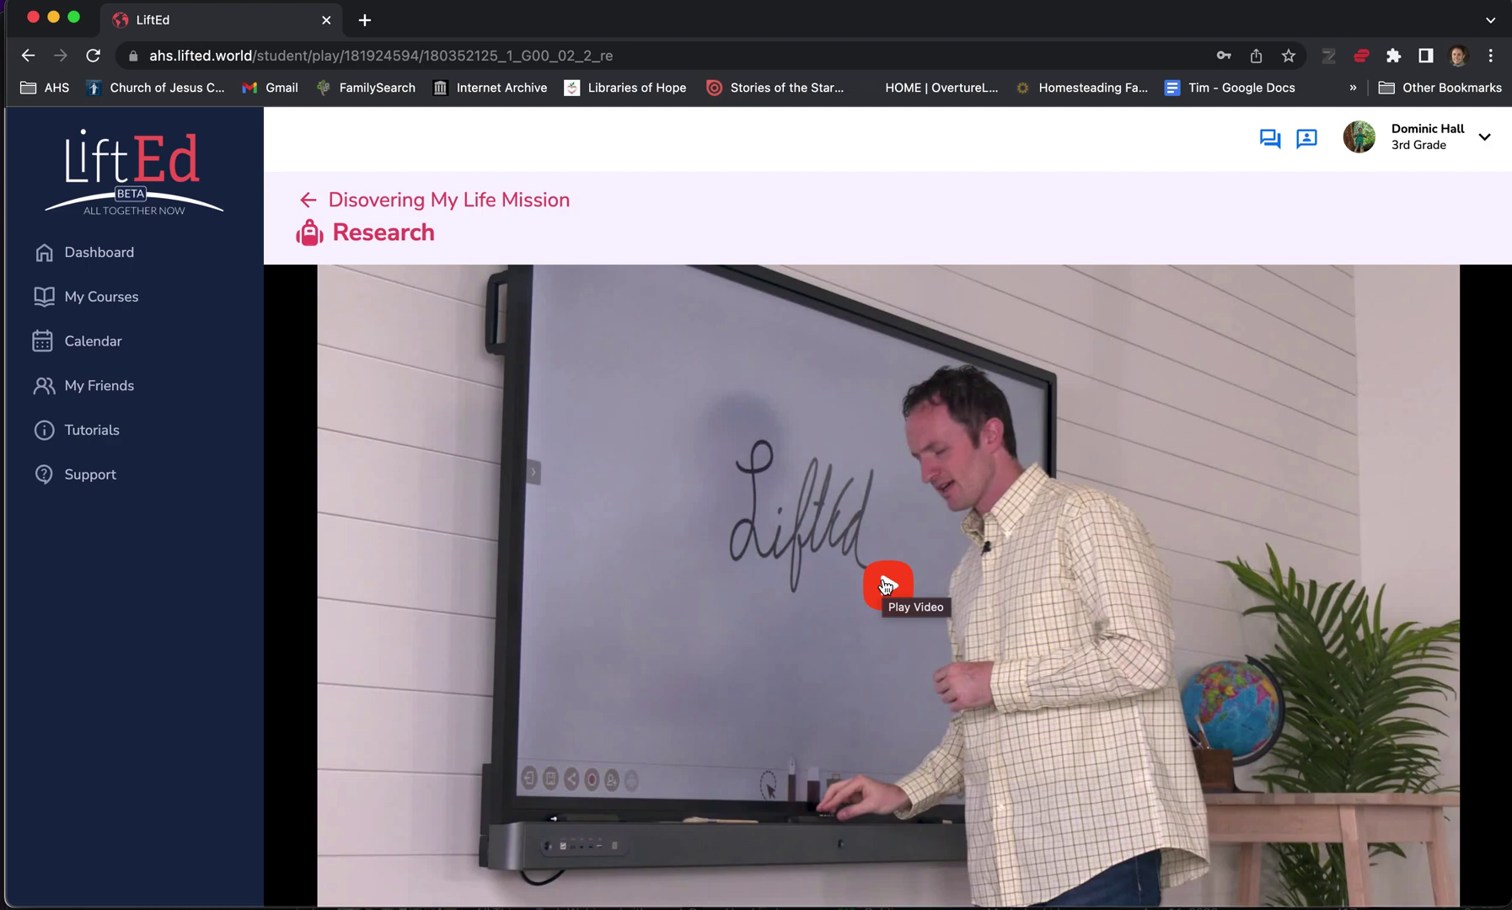
pyautogui.click(885, 585)
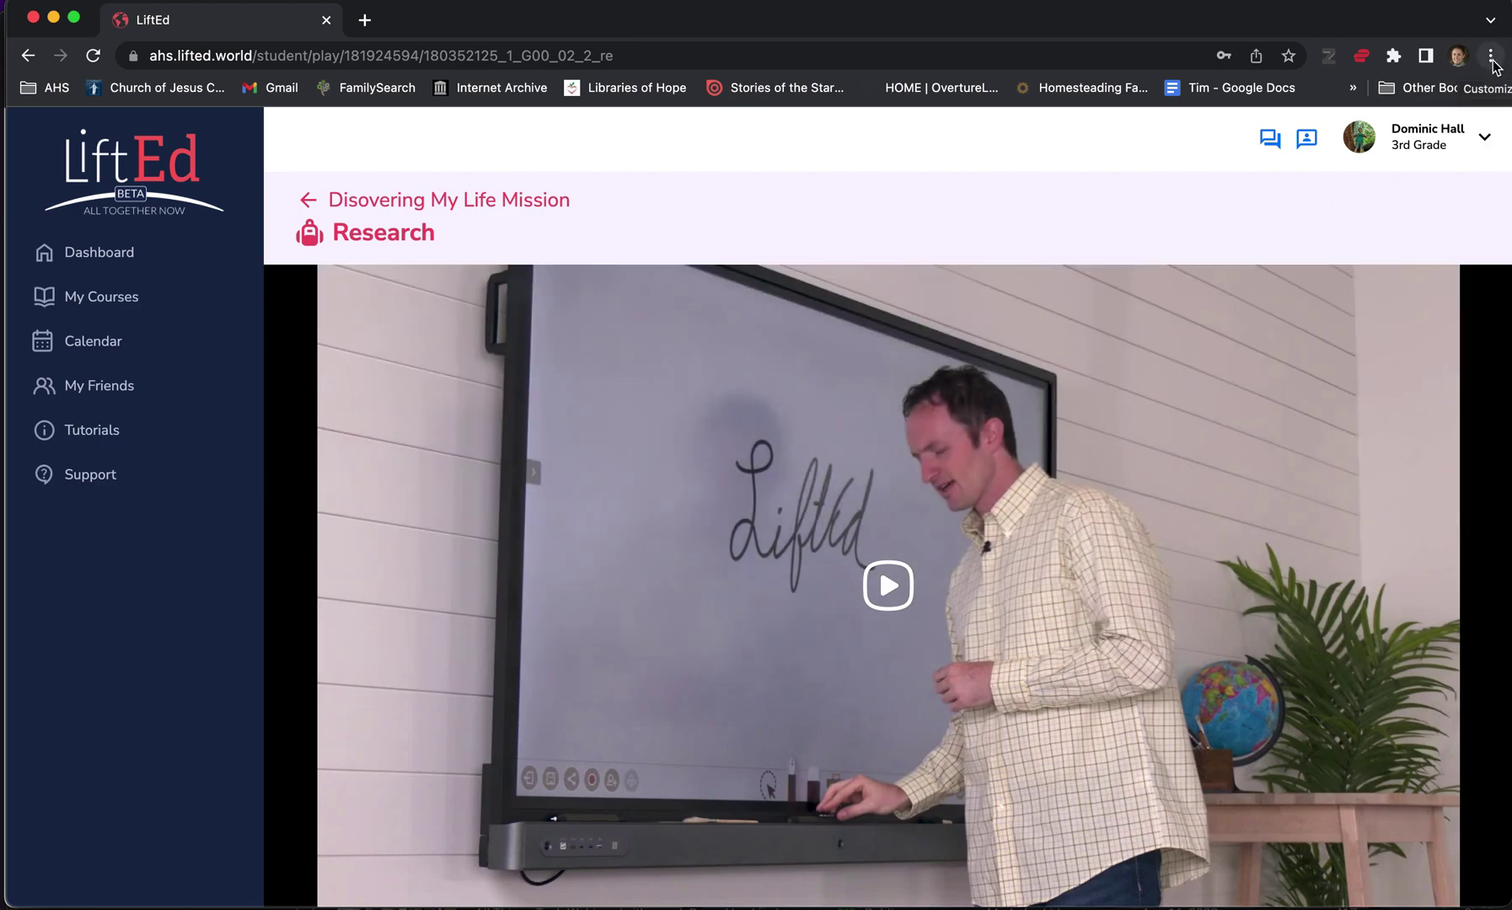
# Open Chrome's privacy and security settings and go to the permissions in Site Settings.
pyautogui.click(1490, 57)
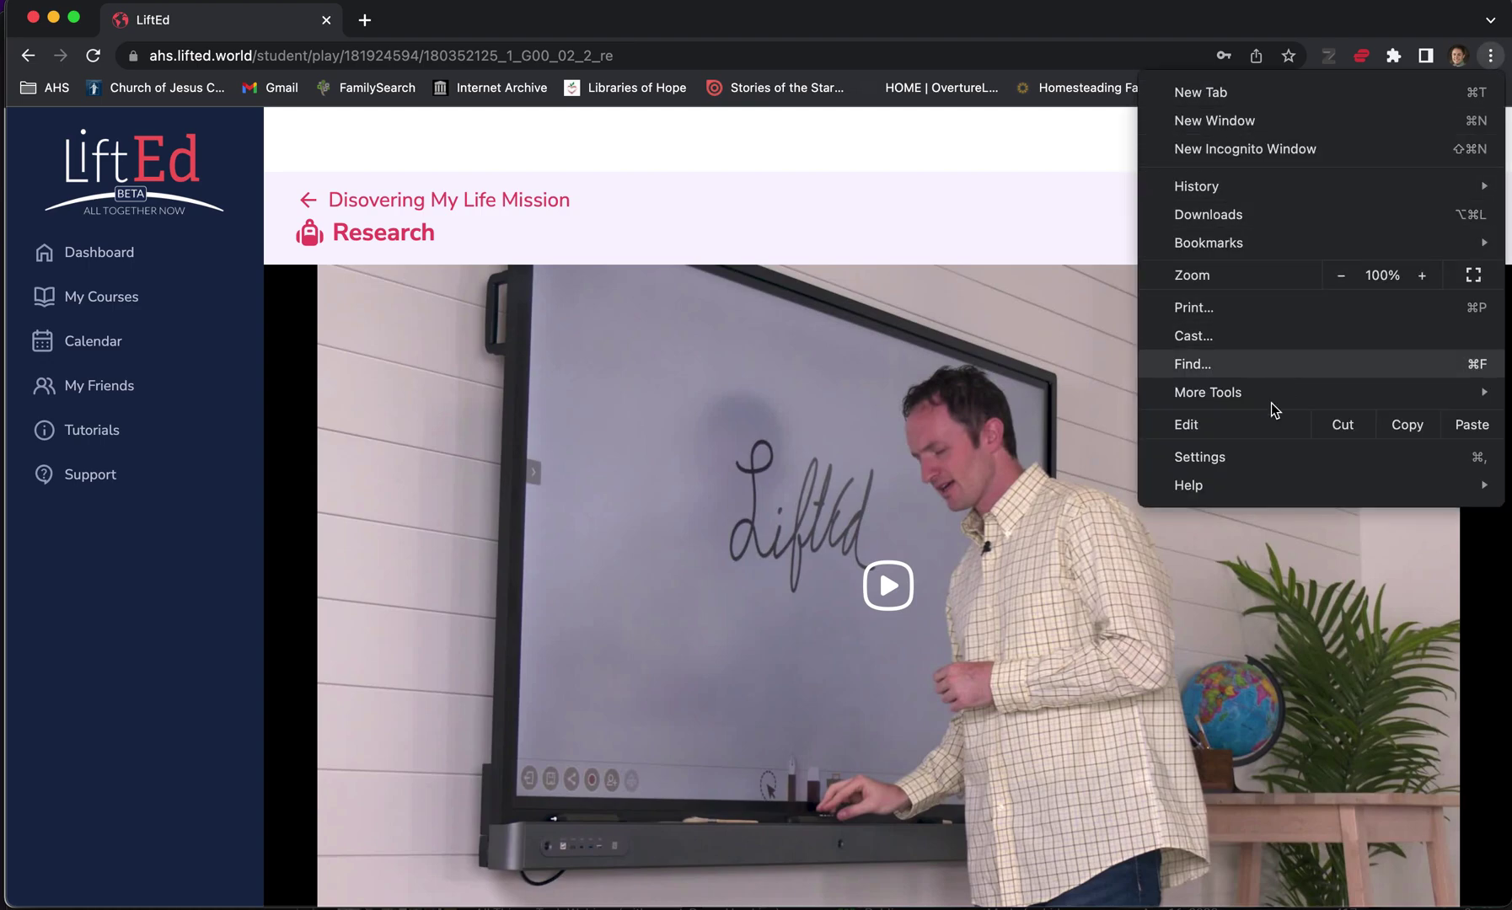
pyautogui.click(1237, 459)
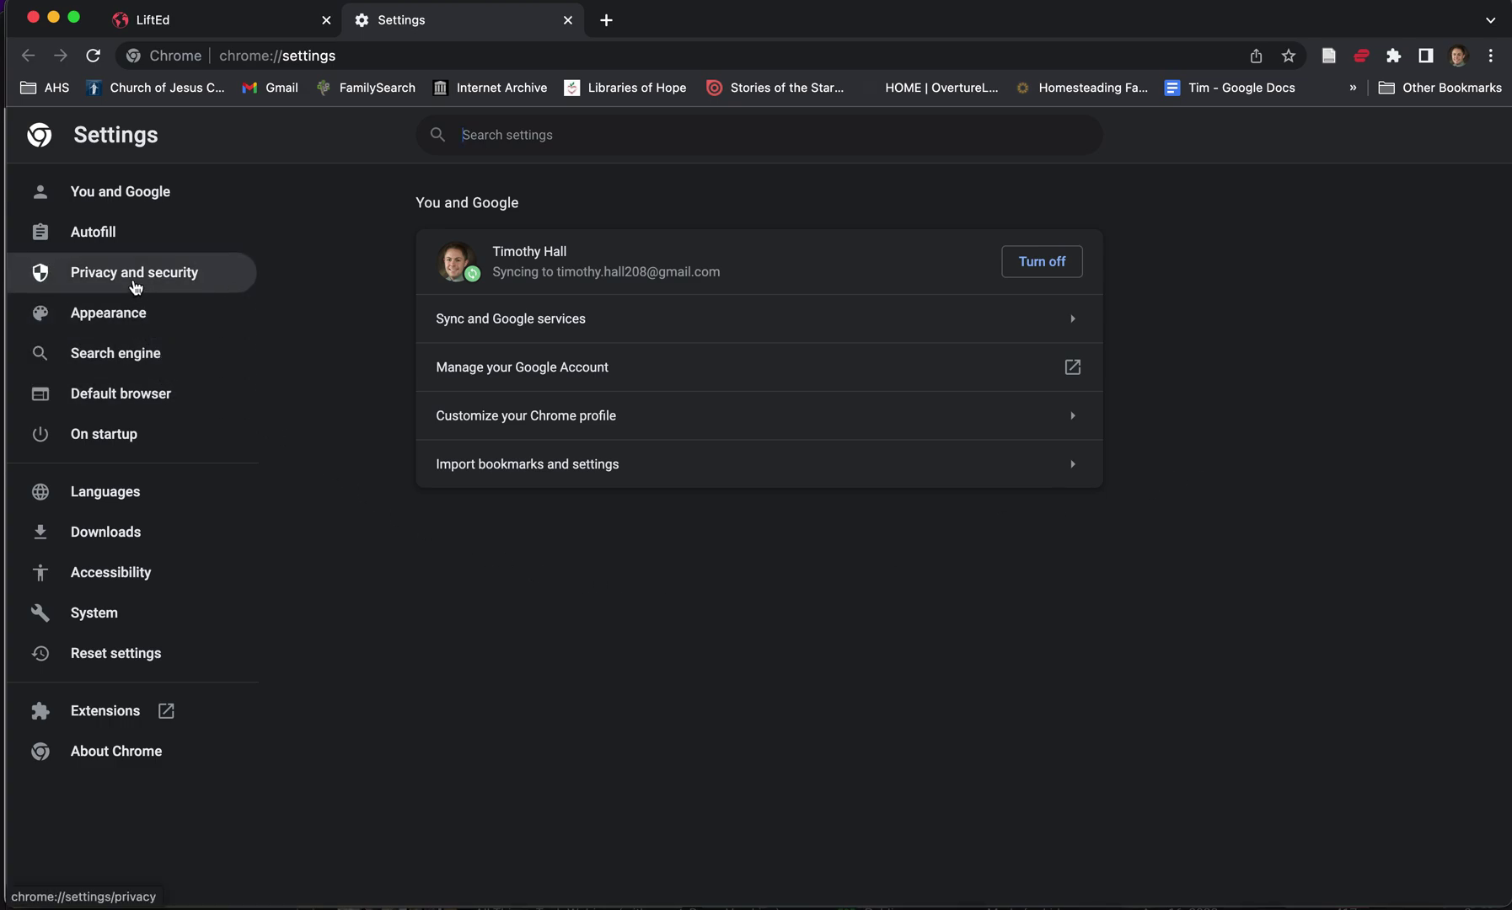
pyautogui.click(133, 282)
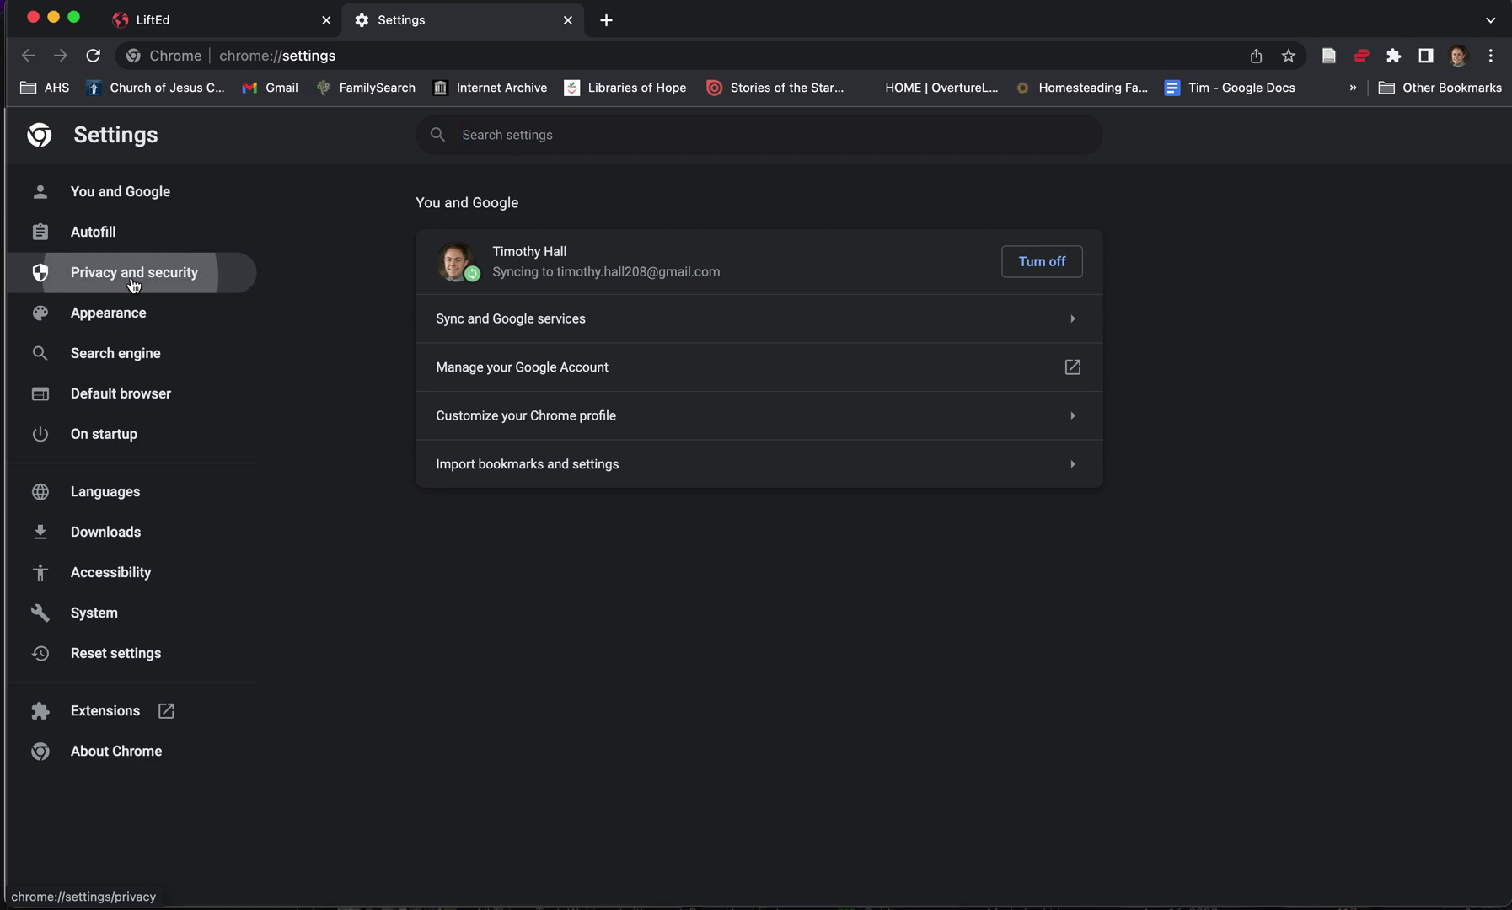
pyautogui.scroll(-2, 539, 536)
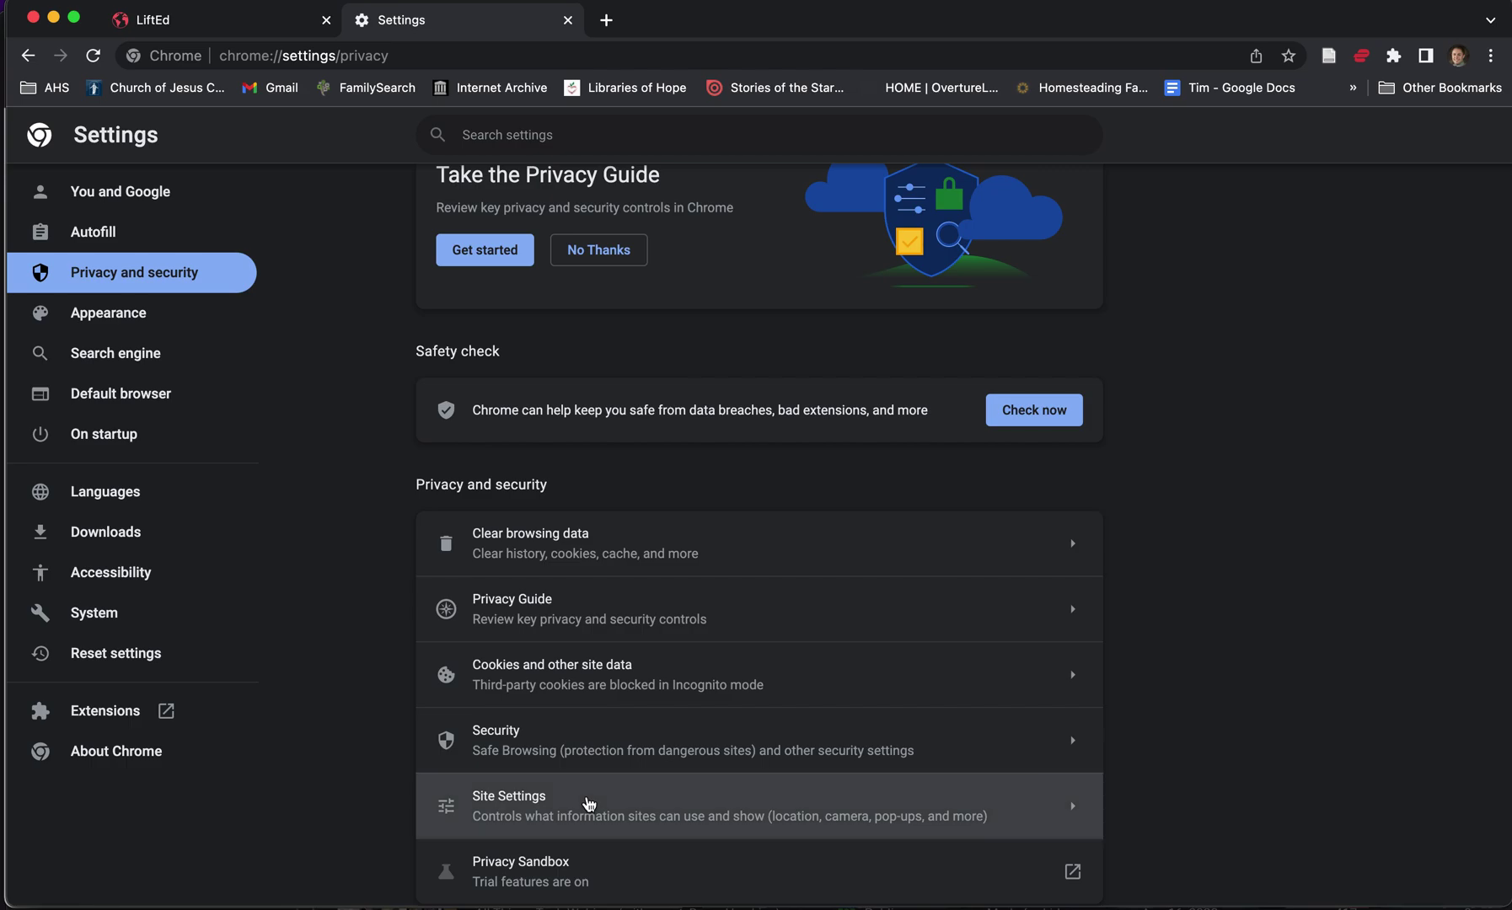
pyautogui.click(588, 803)
pyautogui.scroll(-2, 590, 803)
pyautogui.scroll(-4, 590, 800)
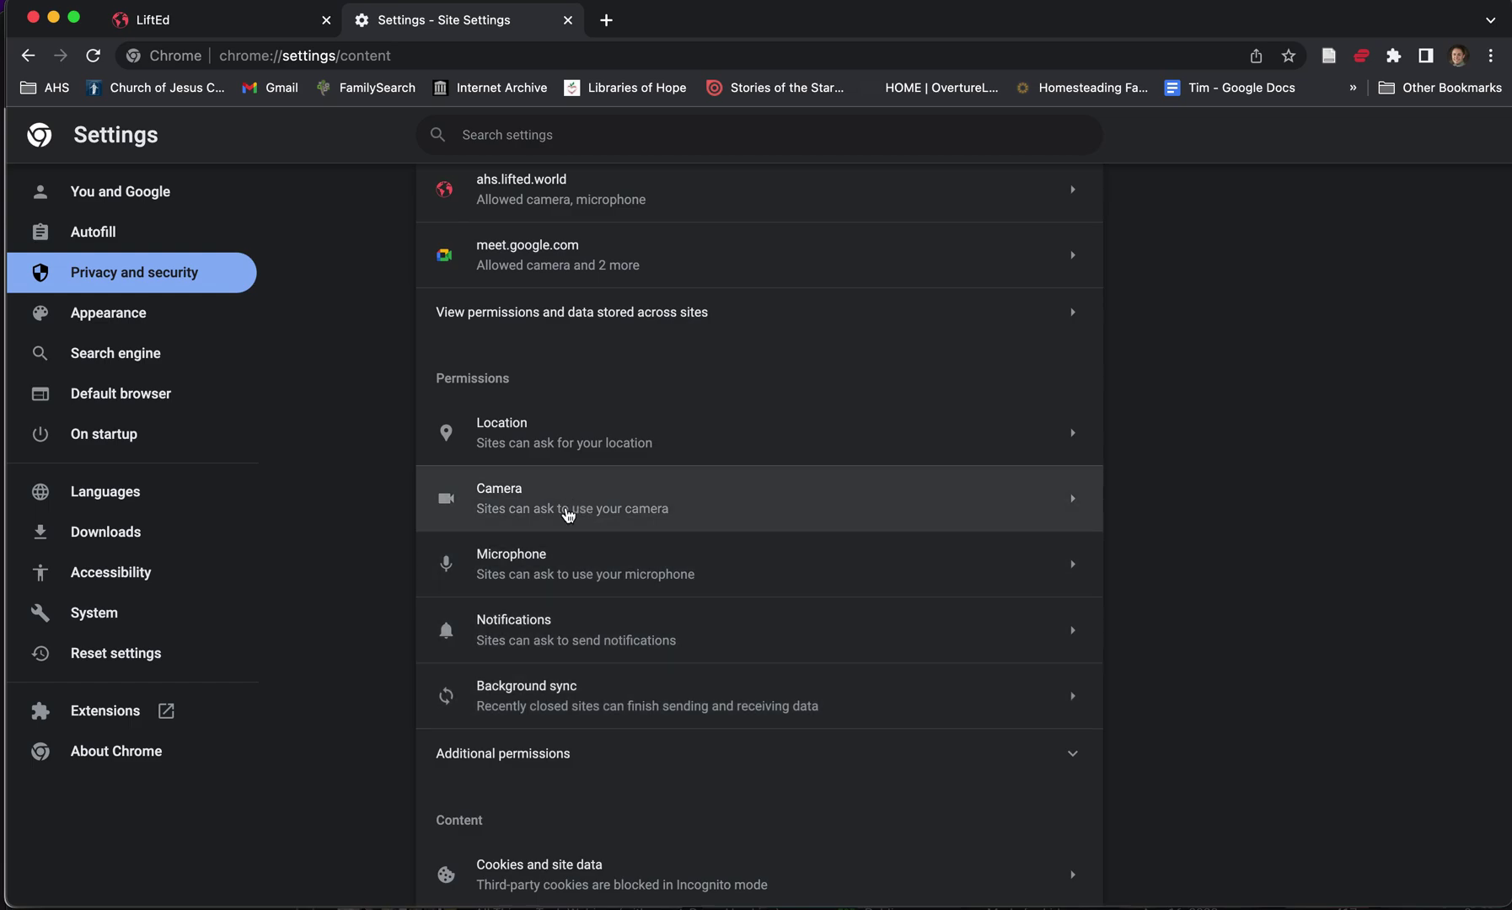
# Check the default behavior and the list of allowed sites for the camera and the microphone.
pyautogui.click(567, 509)
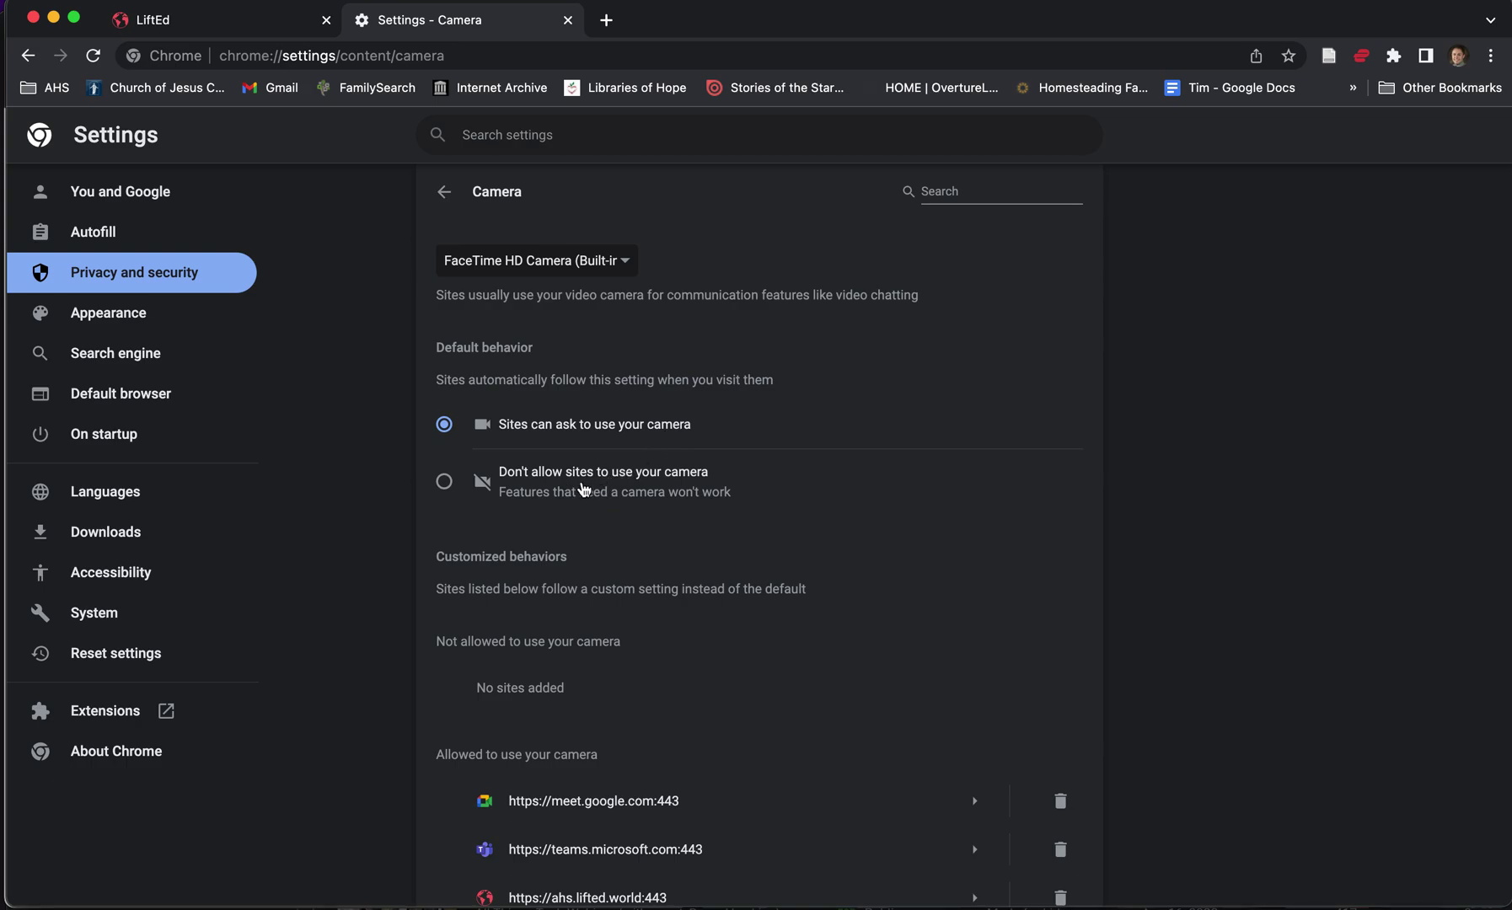
pyautogui.scroll(-2, 584, 489)
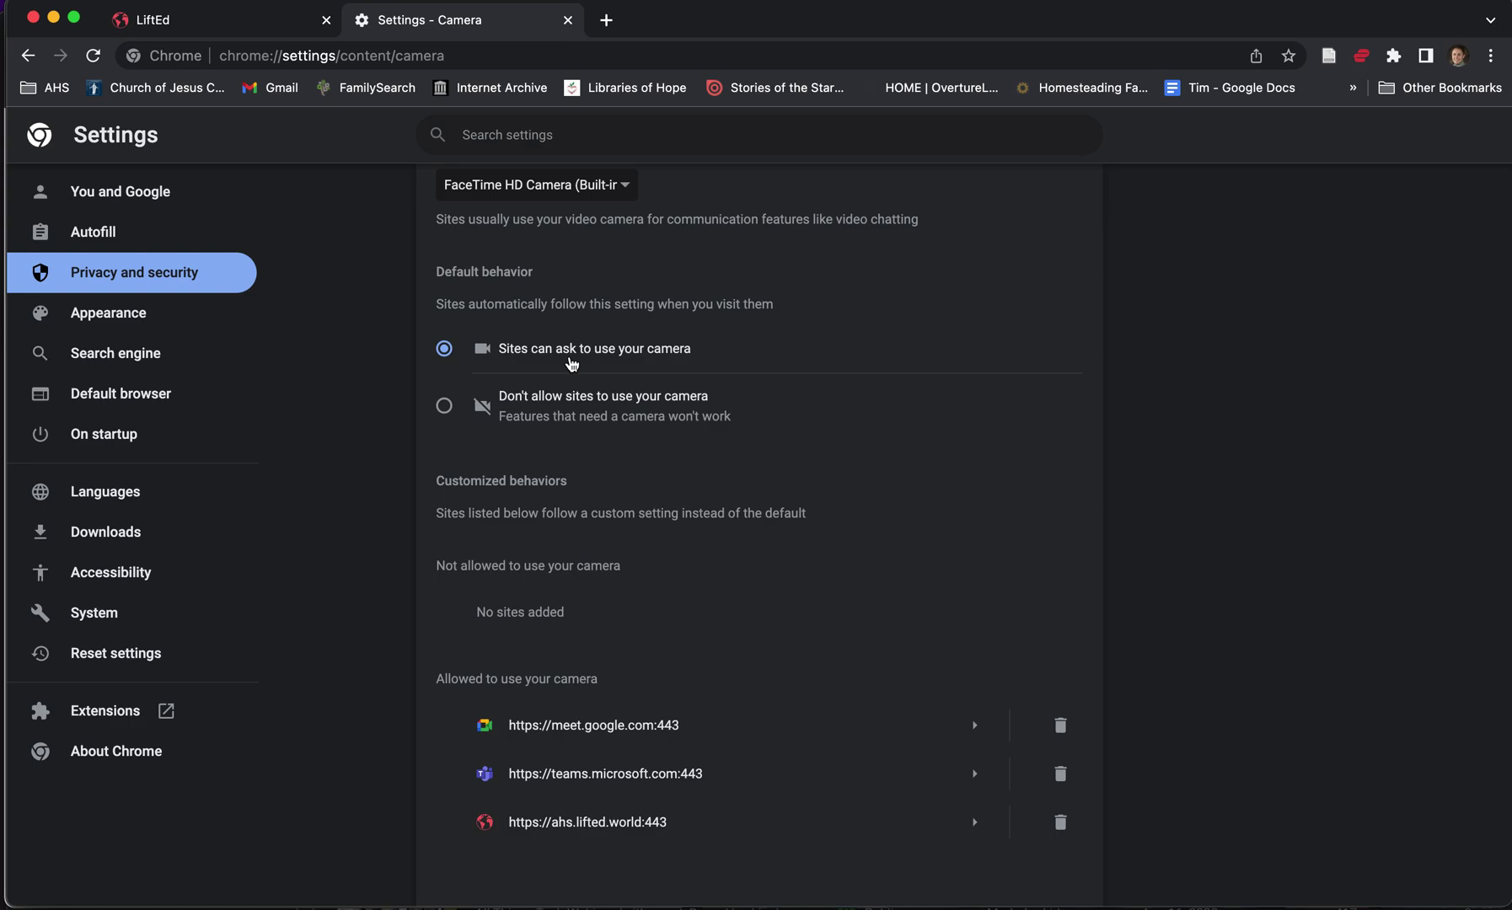
pyautogui.scroll(1, 572, 363)
pyautogui.click(444, 191)
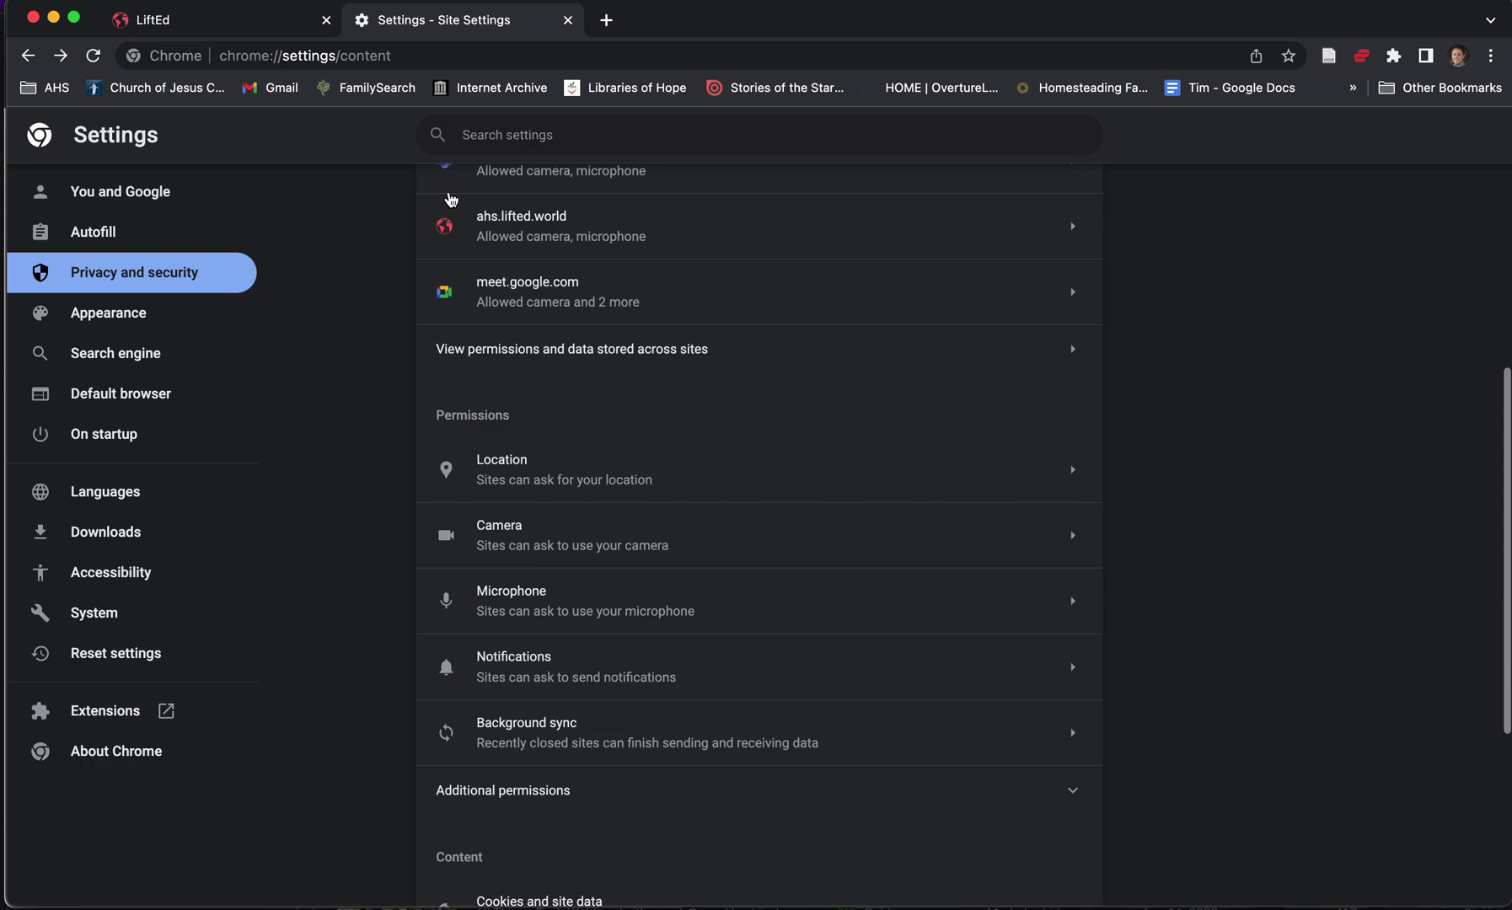
pyautogui.click(558, 580)
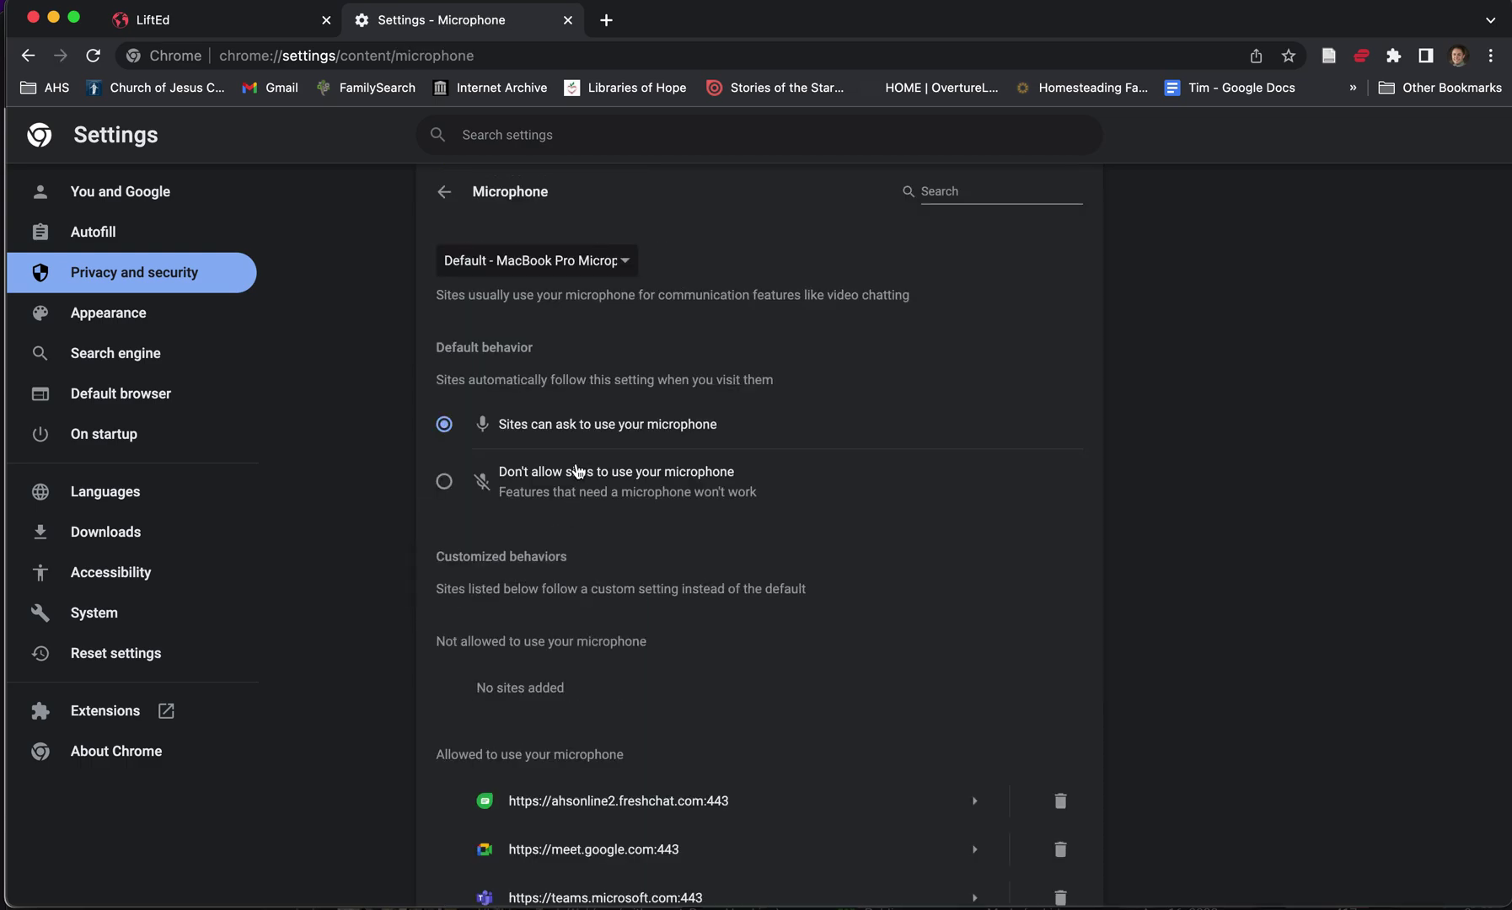
pyautogui.scroll(-3, 587, 436)
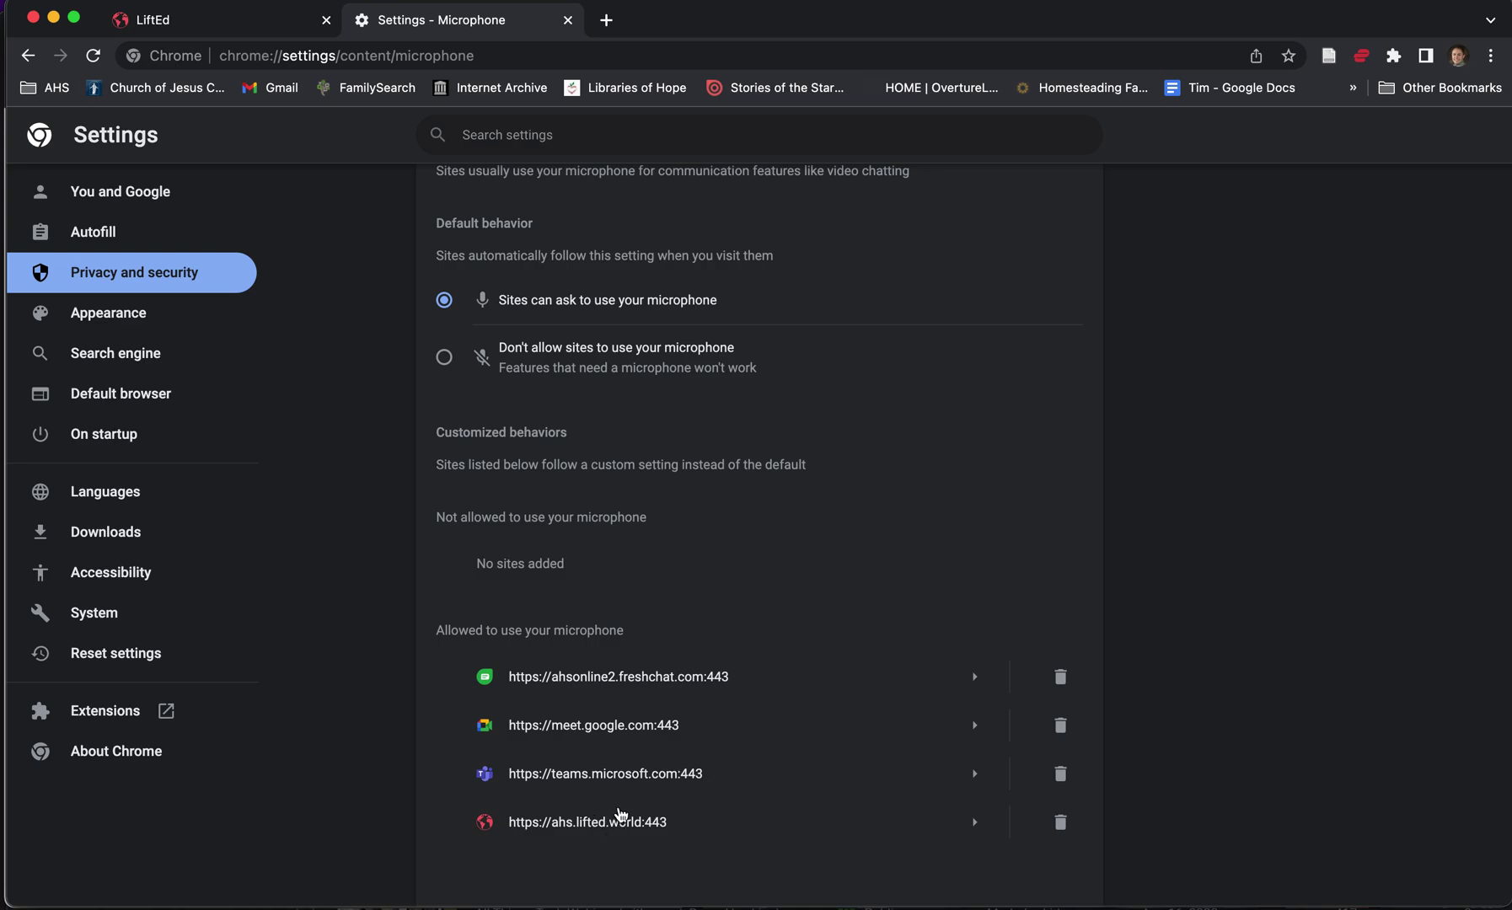
# Return to the LiftEd lesson, play the Research video and skip ahead to near its end.
pyautogui.click(238, 36)
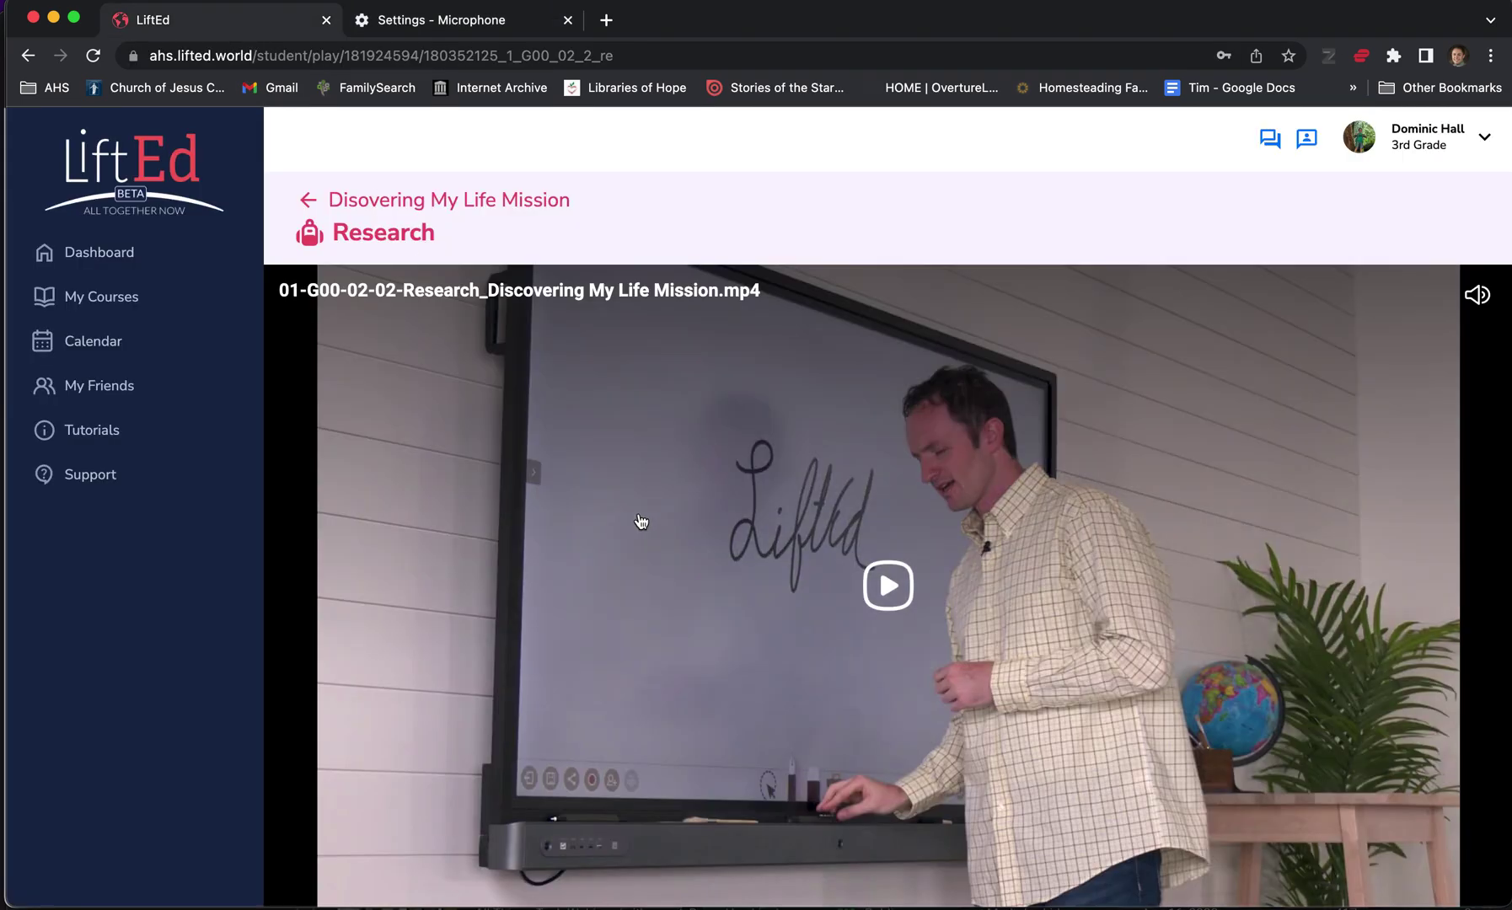
pyautogui.click(887, 583)
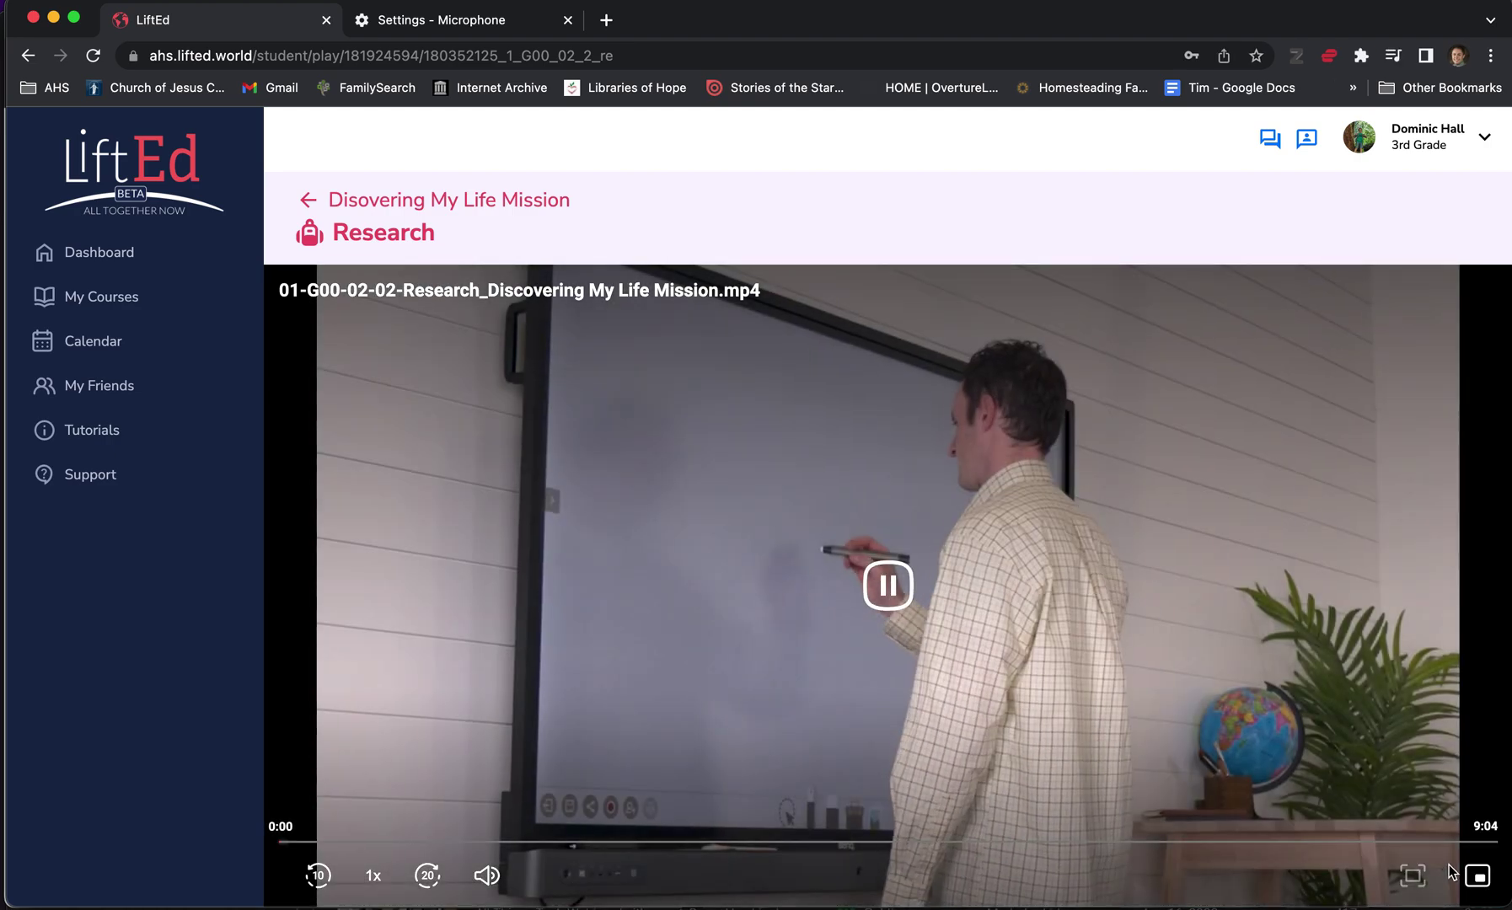
pyautogui.click(1448, 841)
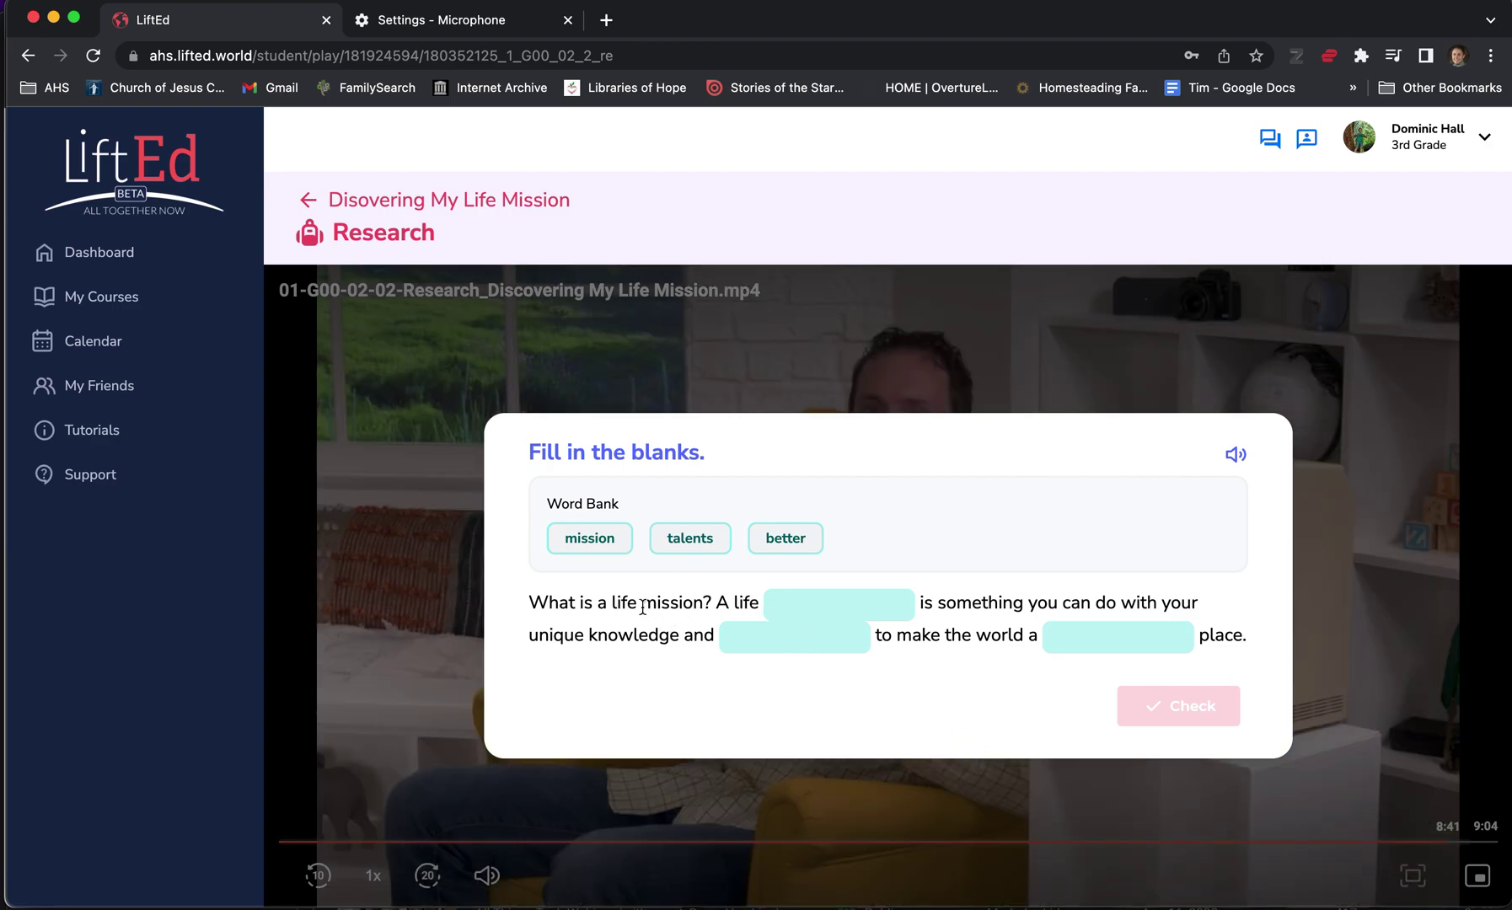
# Fill the life mission question's blanks with mission, talents and better, in that order, and check the answer.
pyautogui.moveTo(595, 549); pyautogui.dragTo(798, 609)
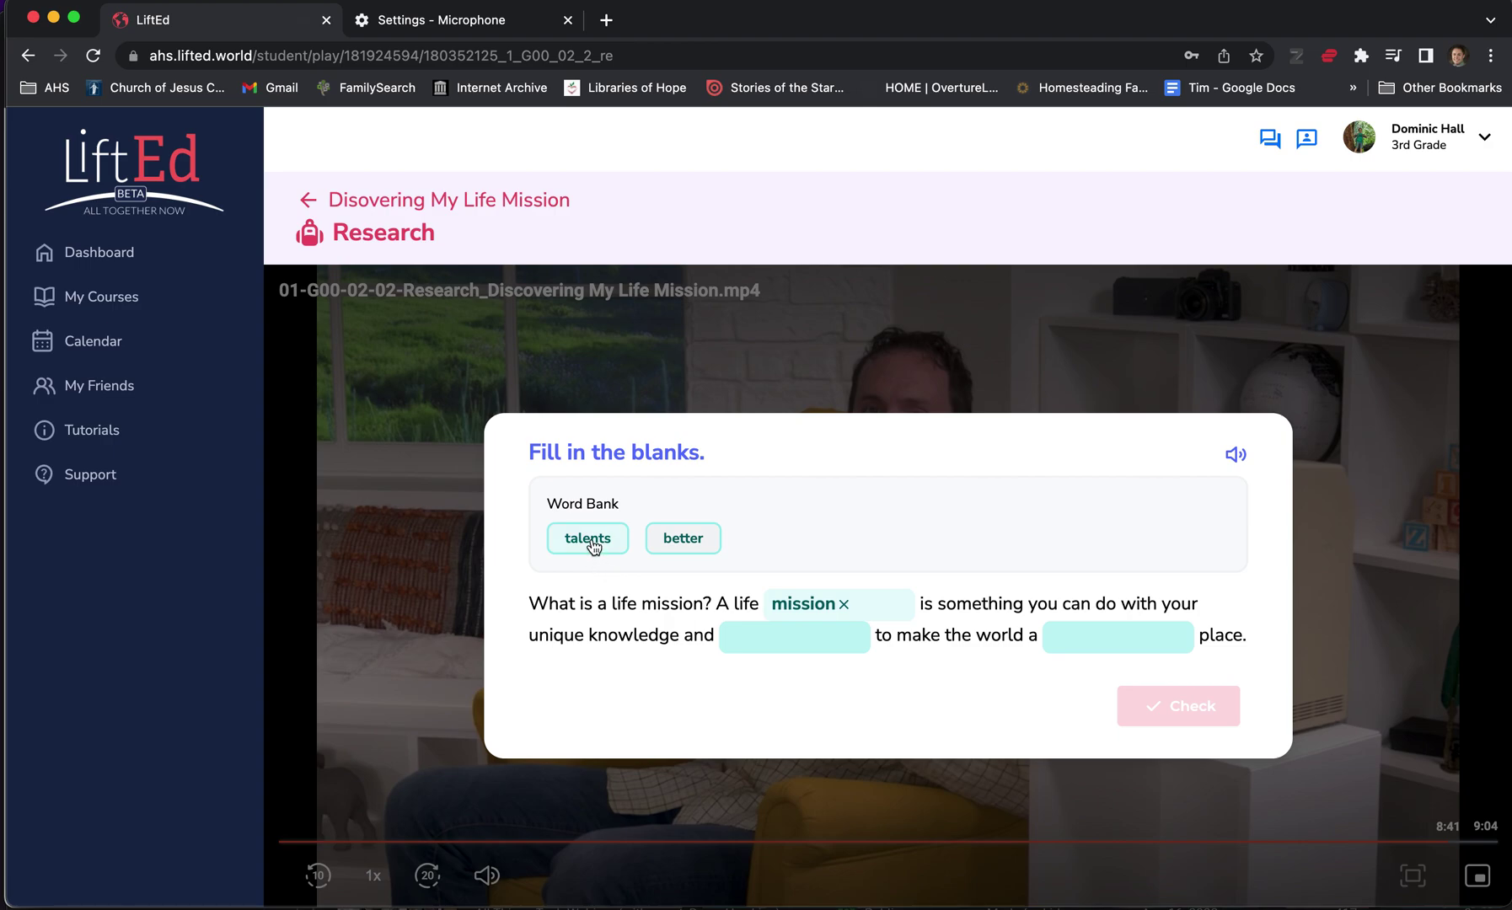
pyautogui.moveTo(593, 546); pyautogui.dragTo(773, 646)
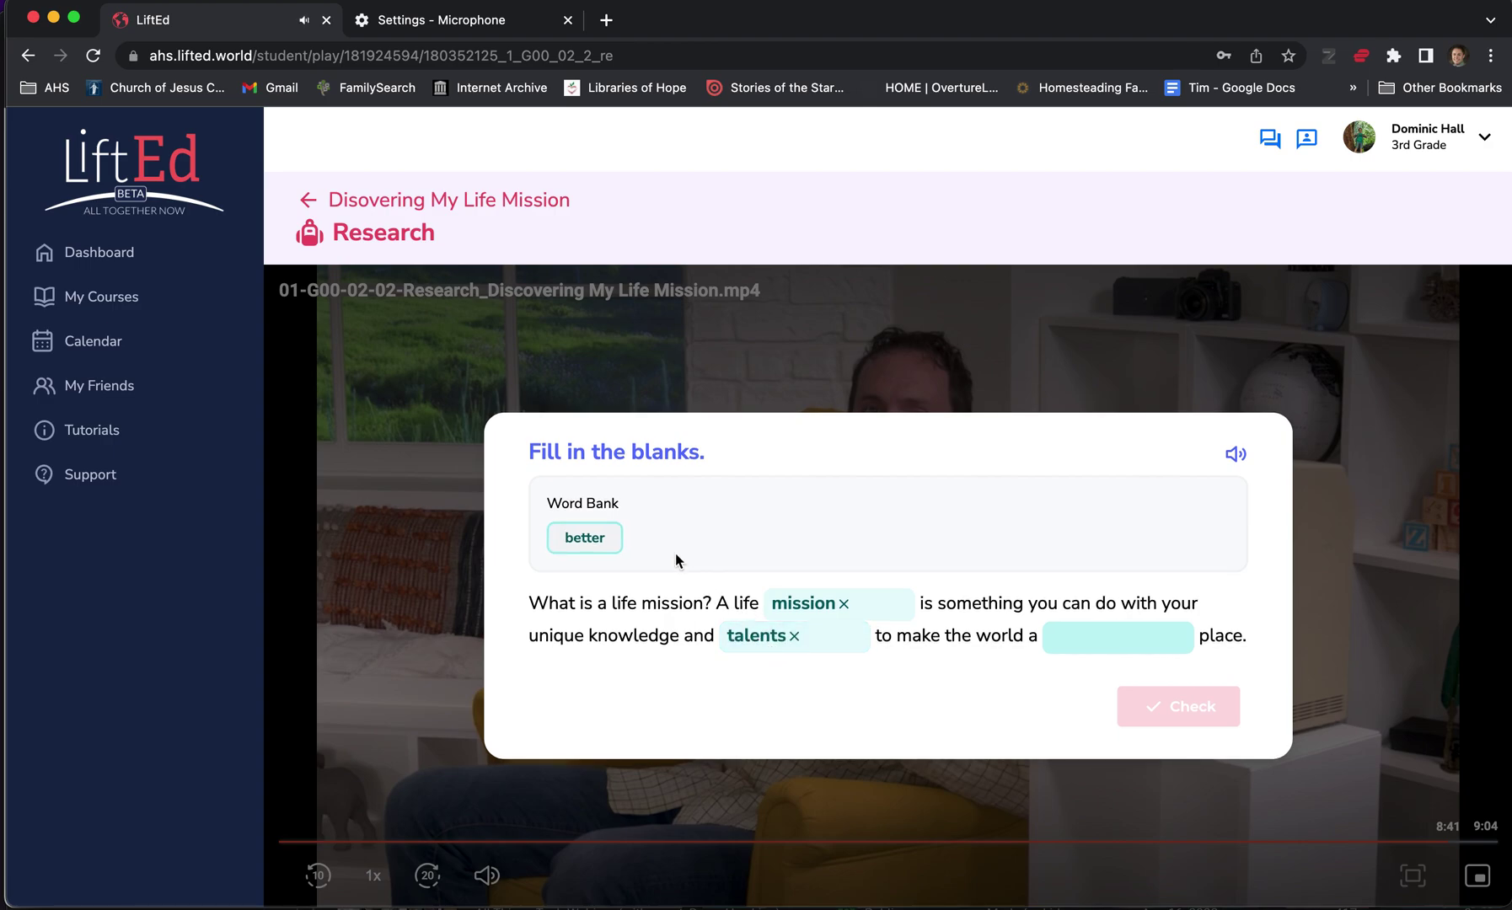
pyautogui.moveTo(606, 541); pyautogui.dragTo(1121, 651)
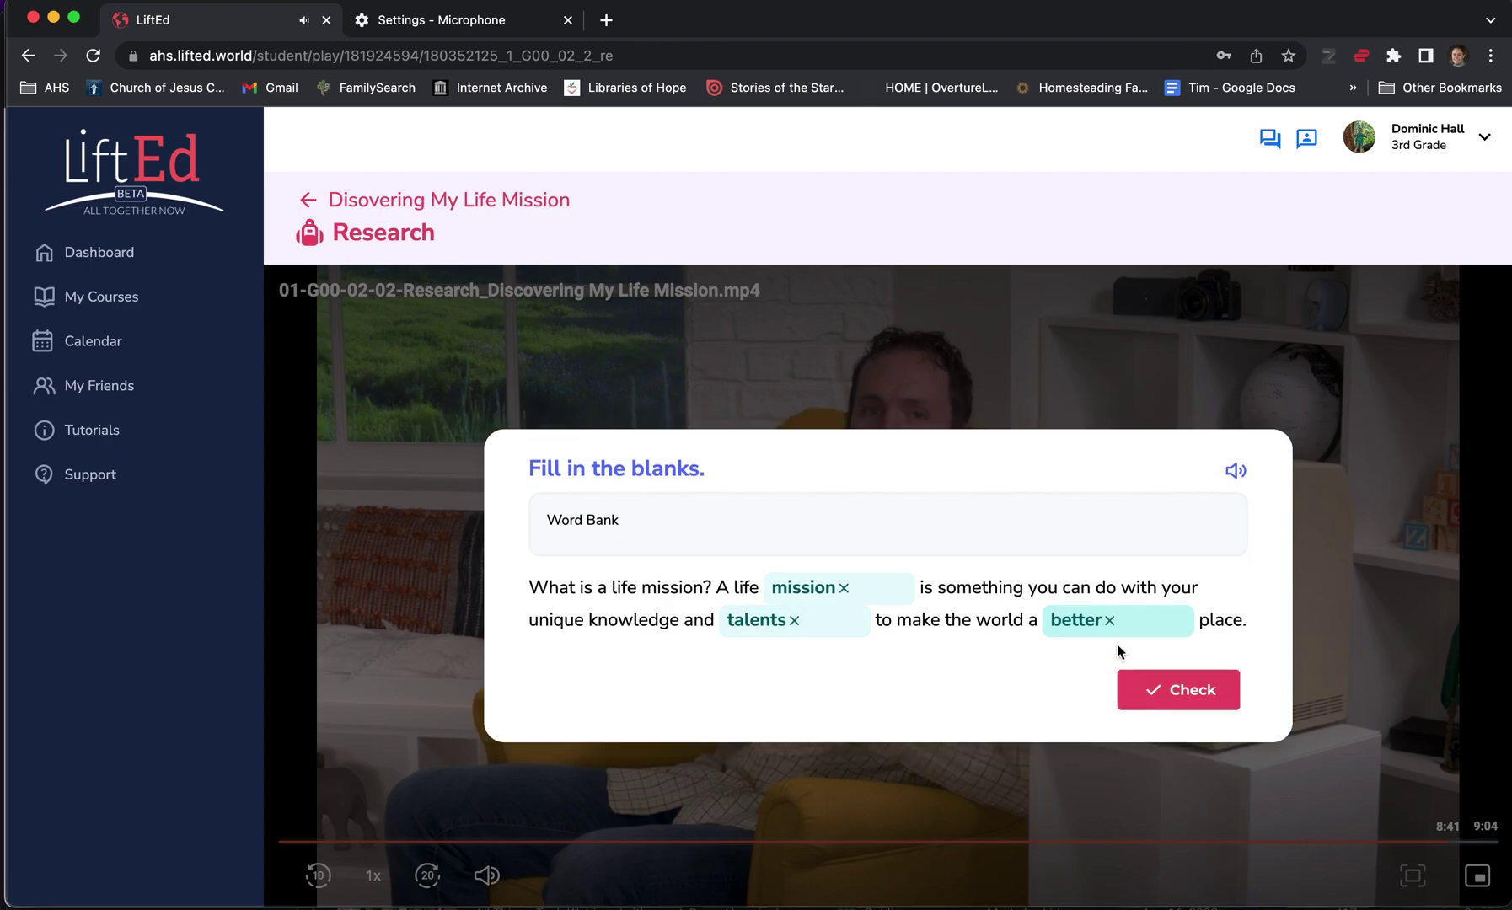
pyautogui.click(1186, 693)
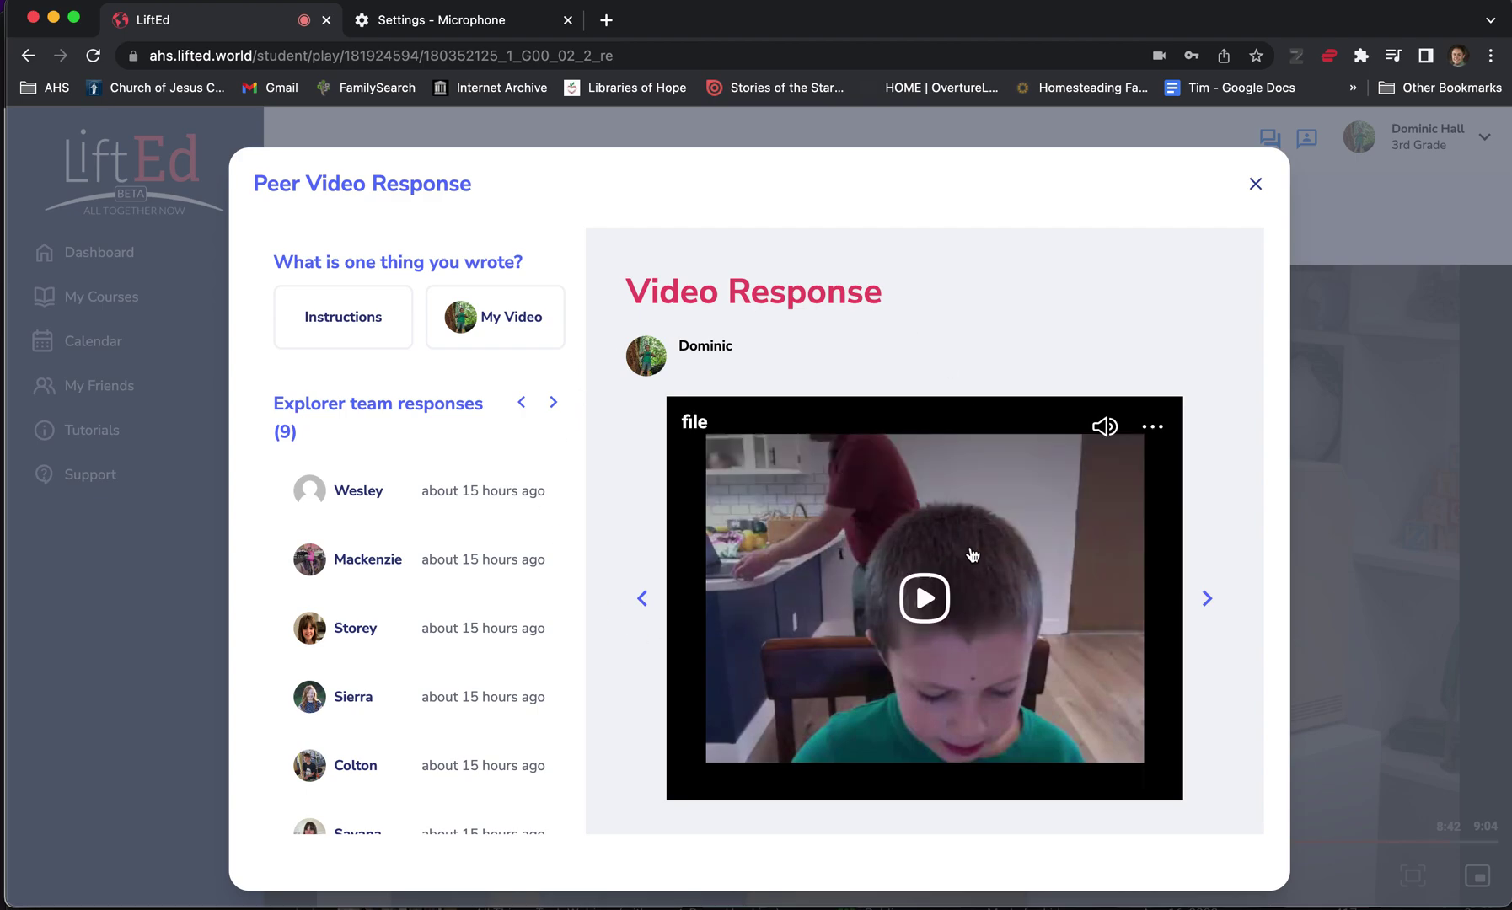
# View the instructor's instructions in the Peer Video Response, look through the Explorer team responses, and close the window.
pyautogui.click(386, 337)
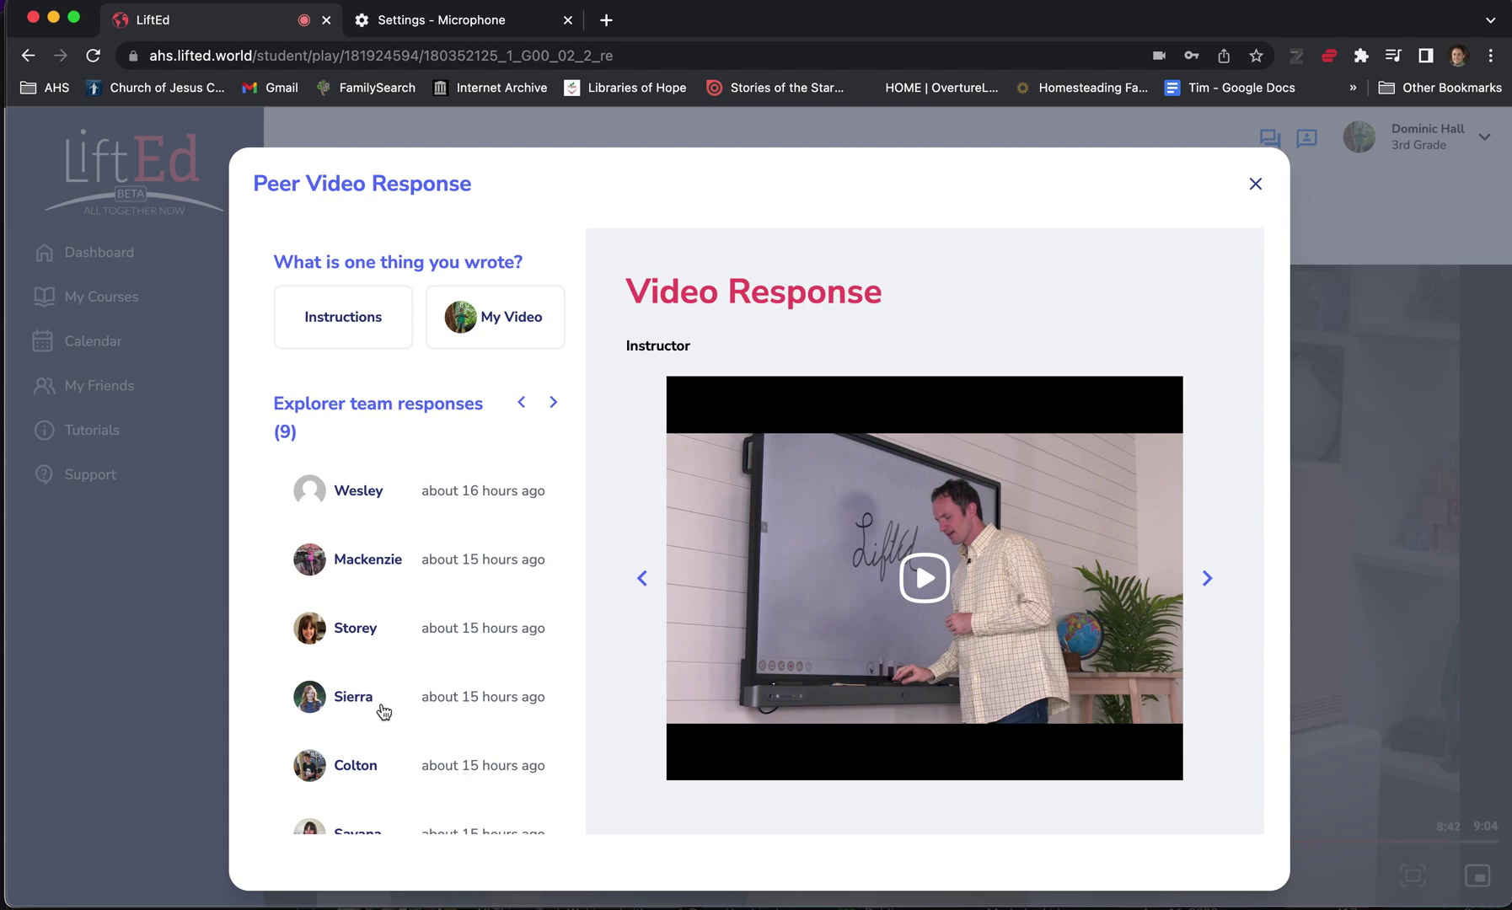
pyautogui.scroll(-3, 385, 723)
pyautogui.scroll(5, 384, 723)
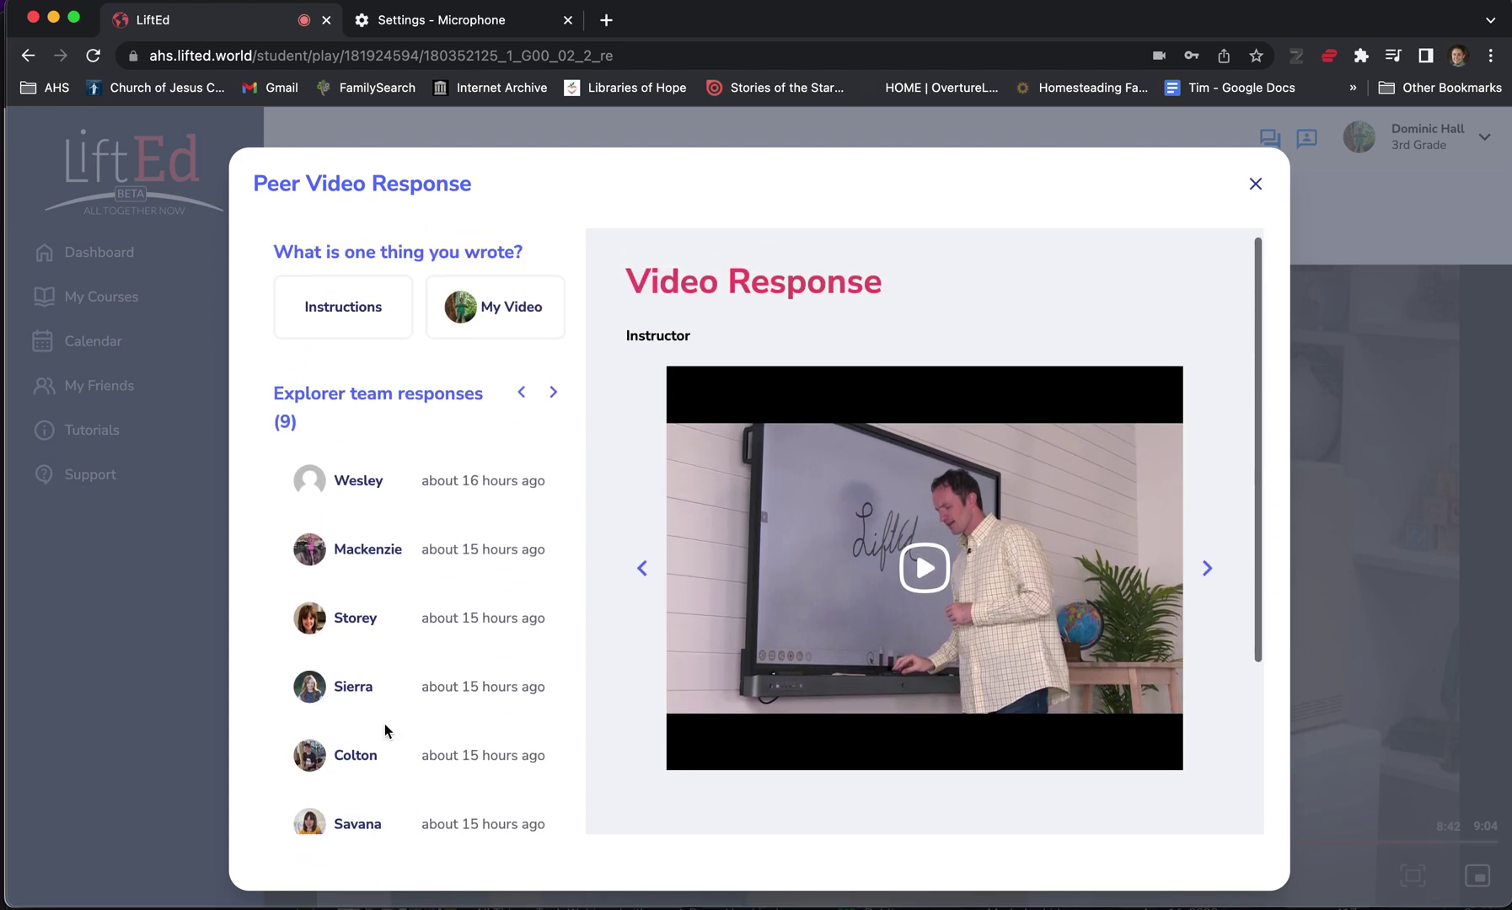
pyautogui.scroll(-2, 384, 723)
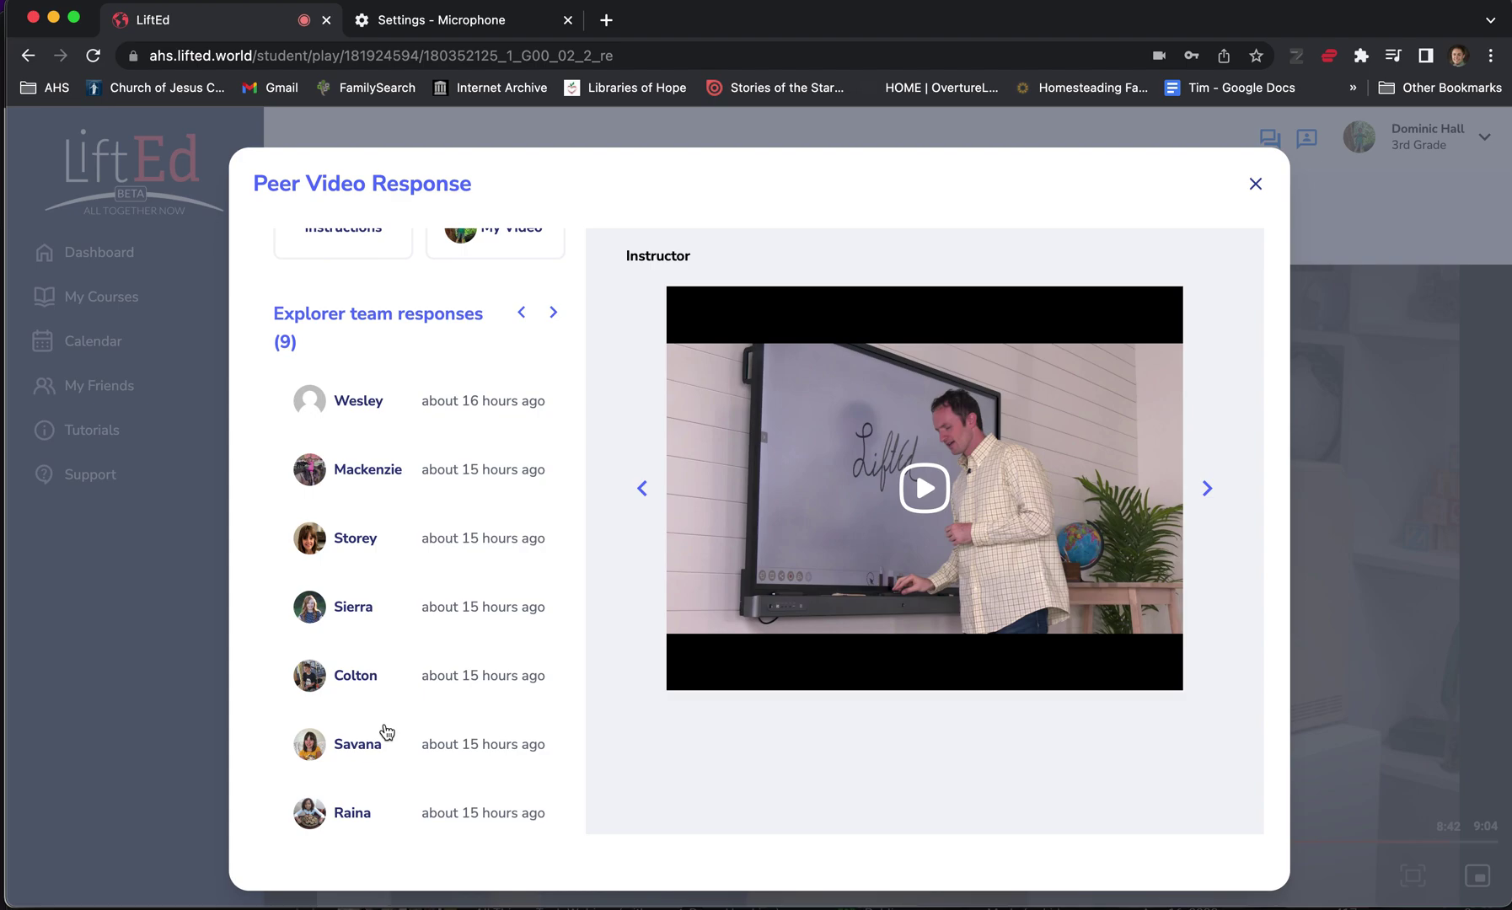
pyautogui.click(1255, 185)
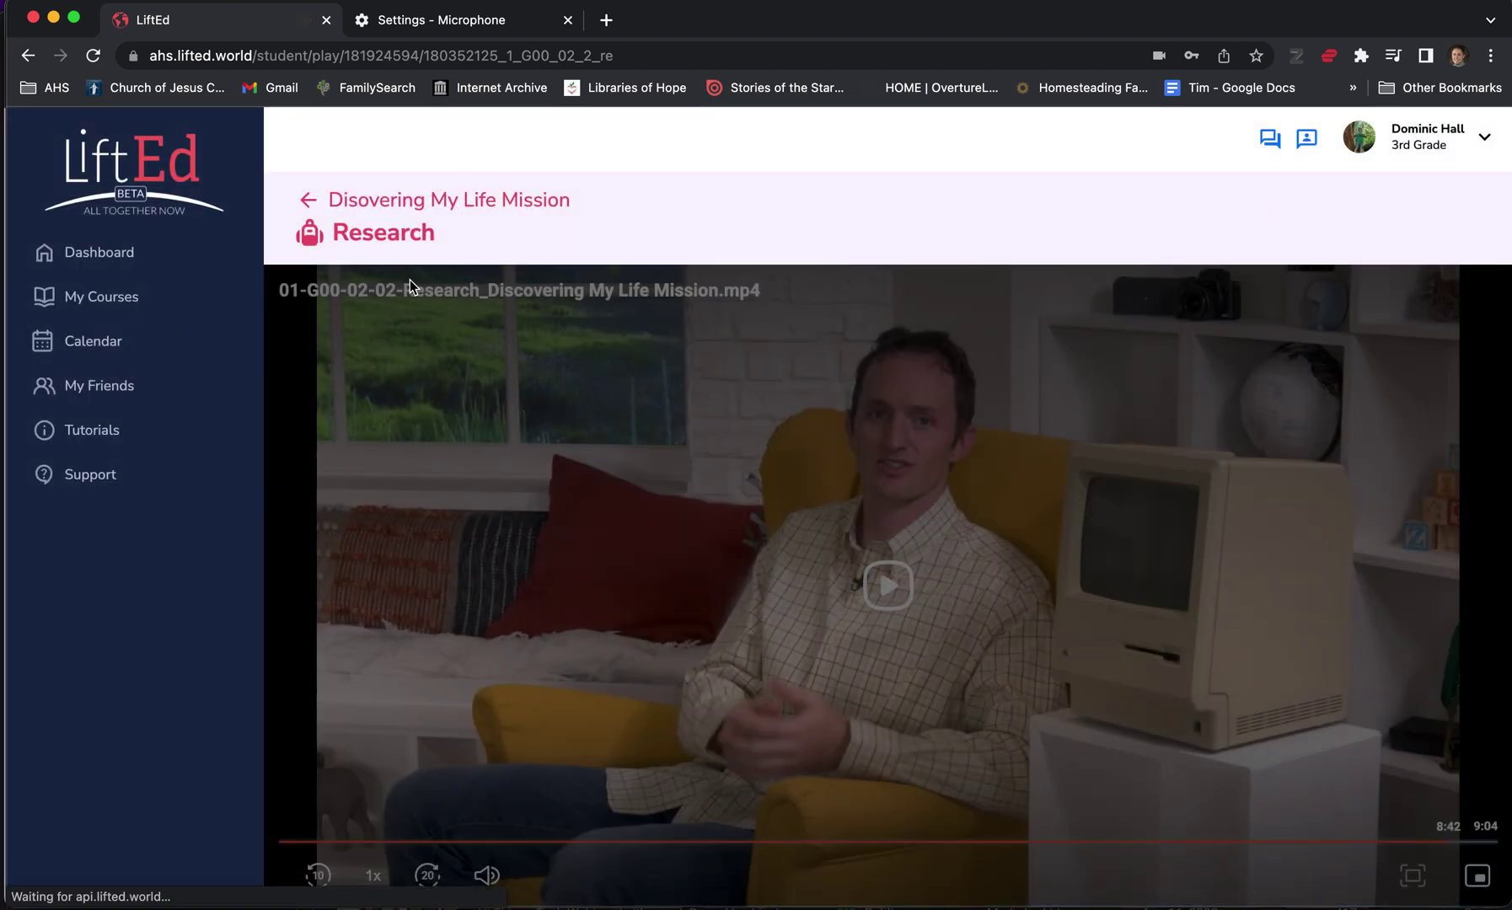
# Leave the Research video and open the Reason & Relate activity from the lesson map of Disovering My Life Mission.
pyautogui.click(120, 259)
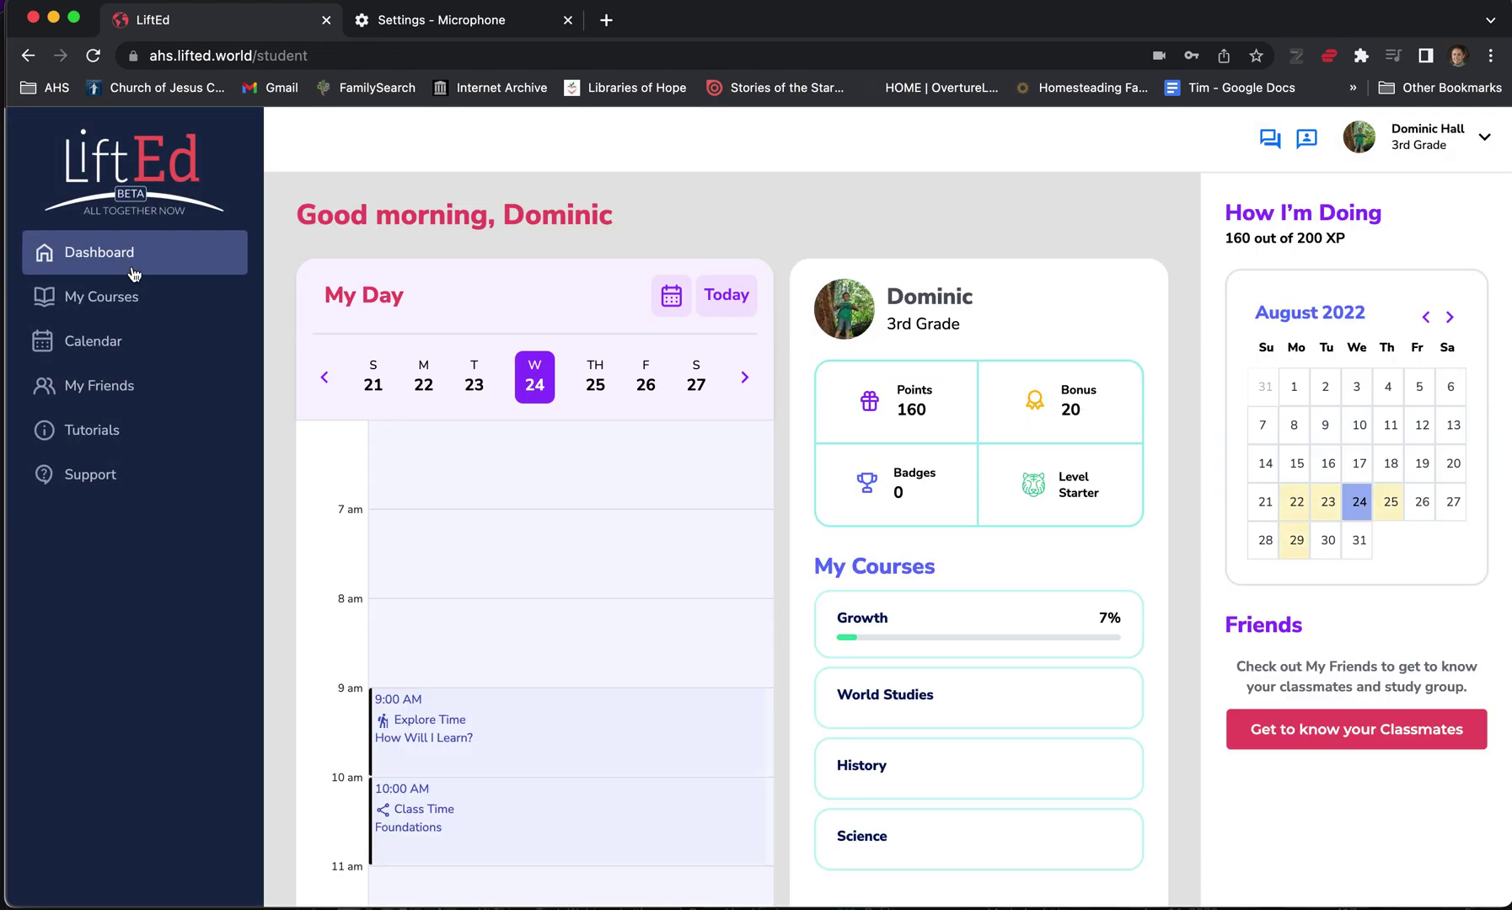
pyautogui.click(439, 726)
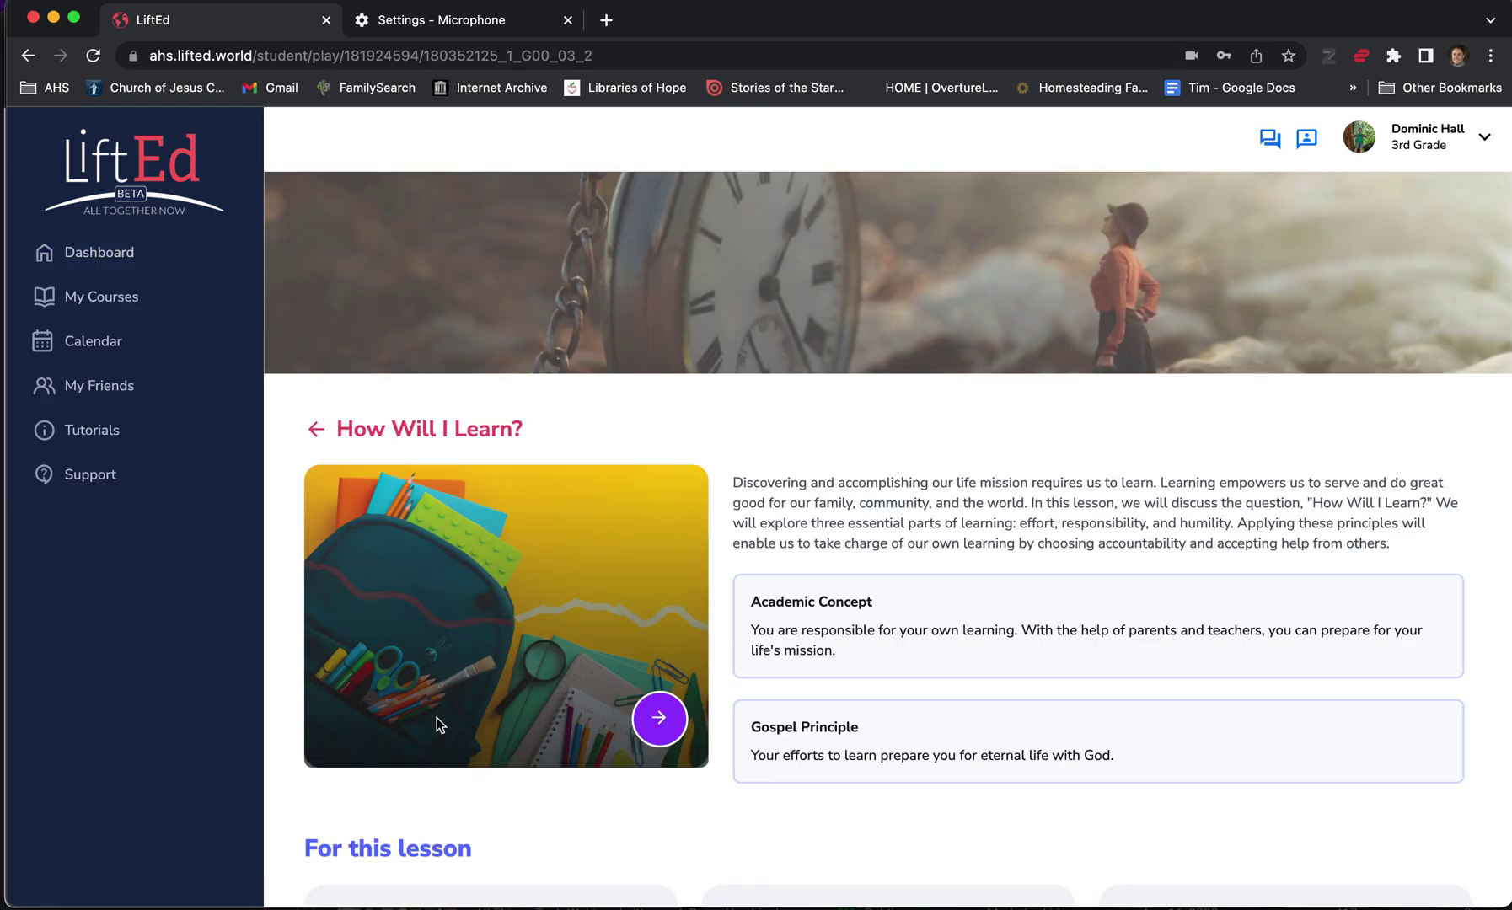
pyautogui.click(114, 305)
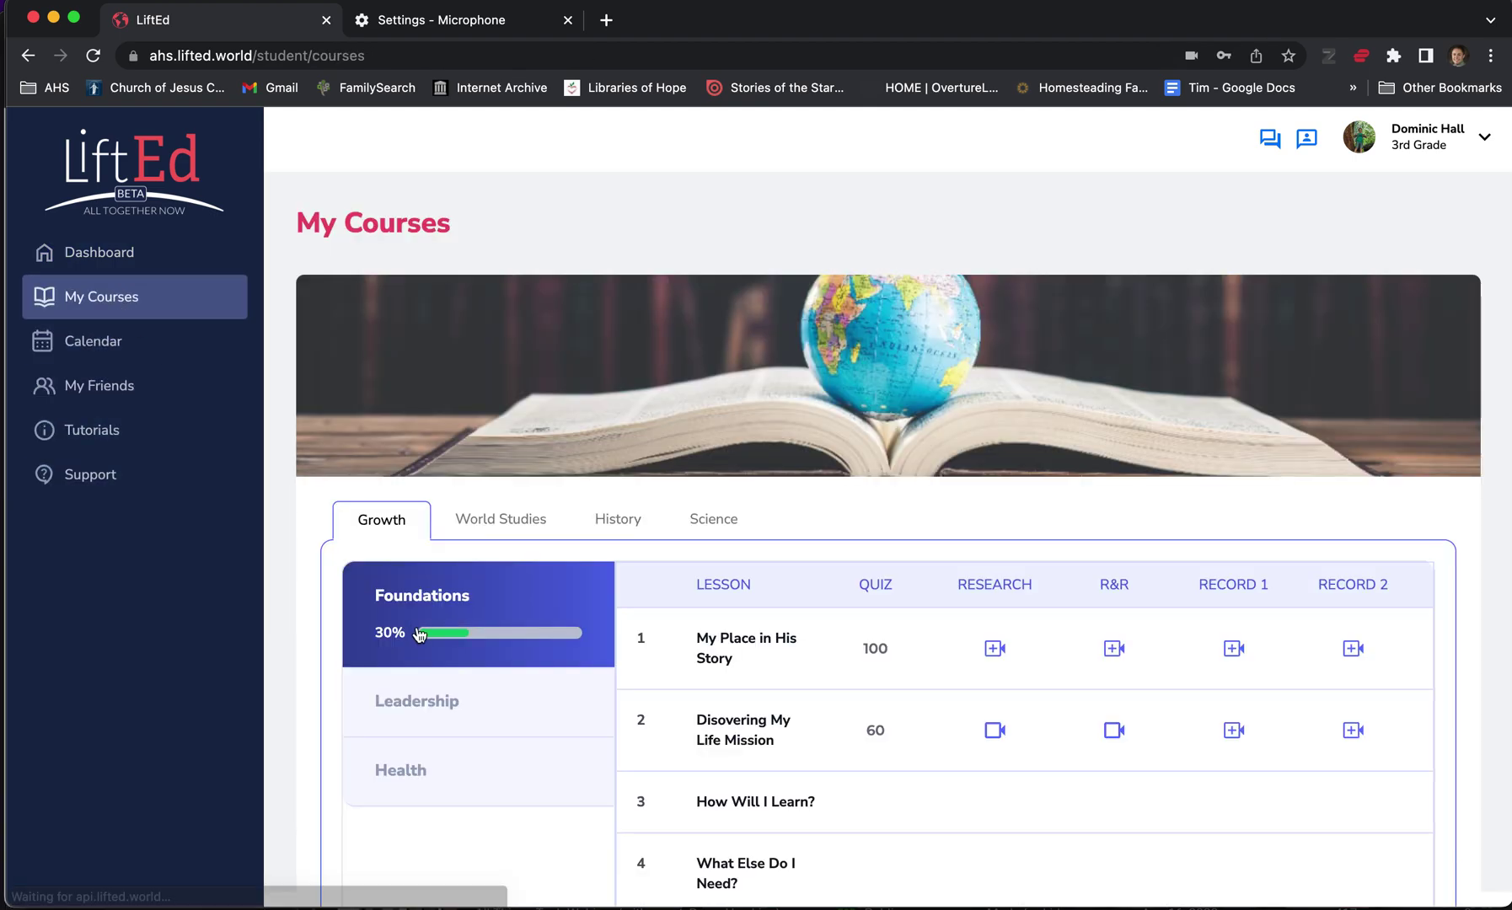
pyautogui.click(748, 722)
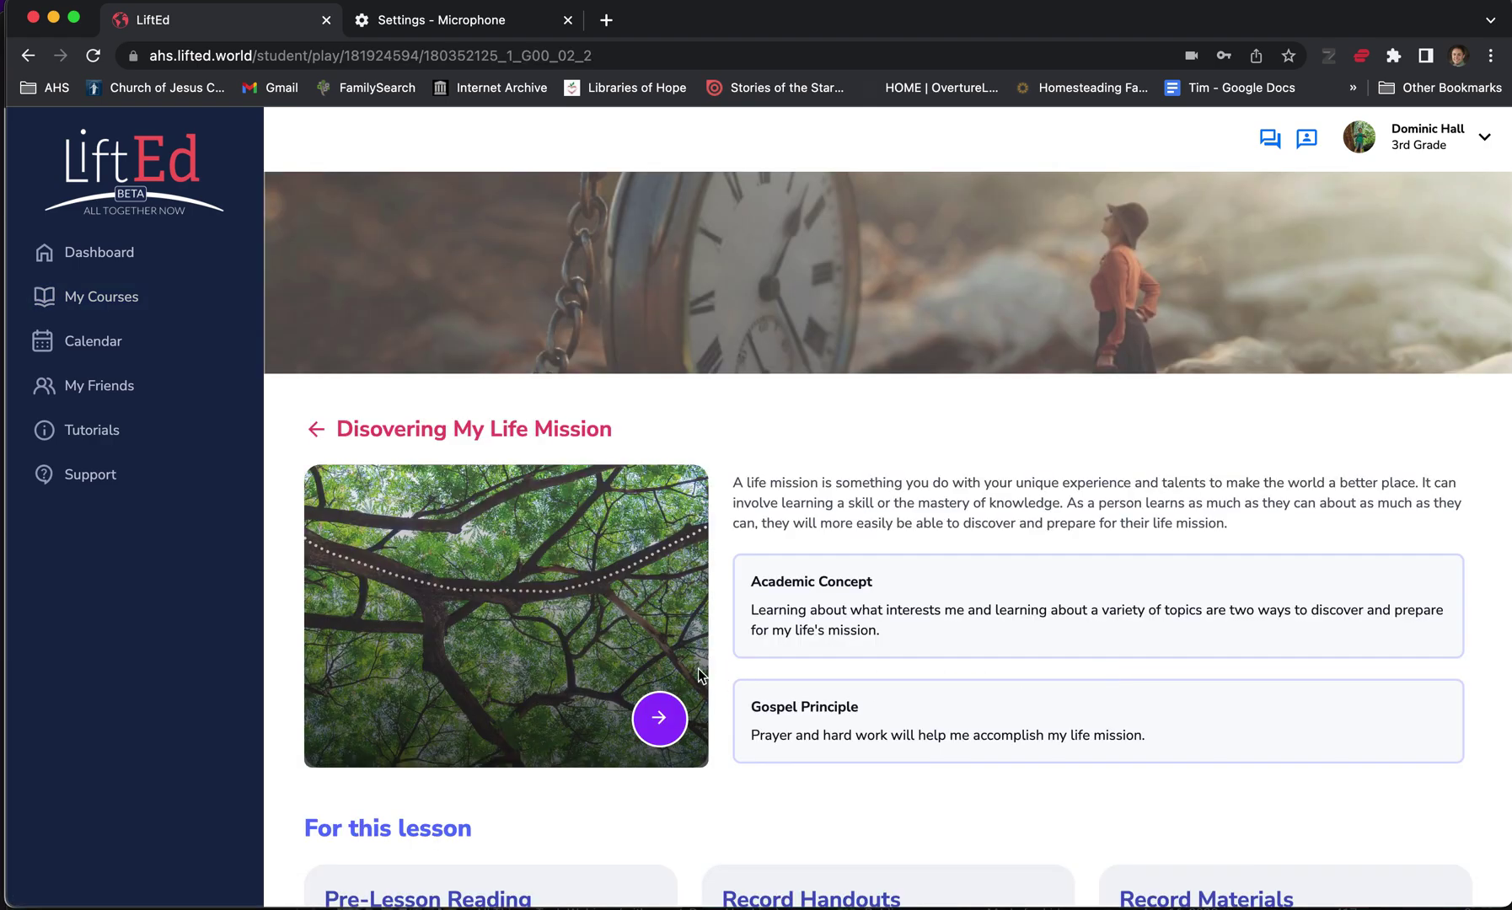
pyautogui.click(656, 715)
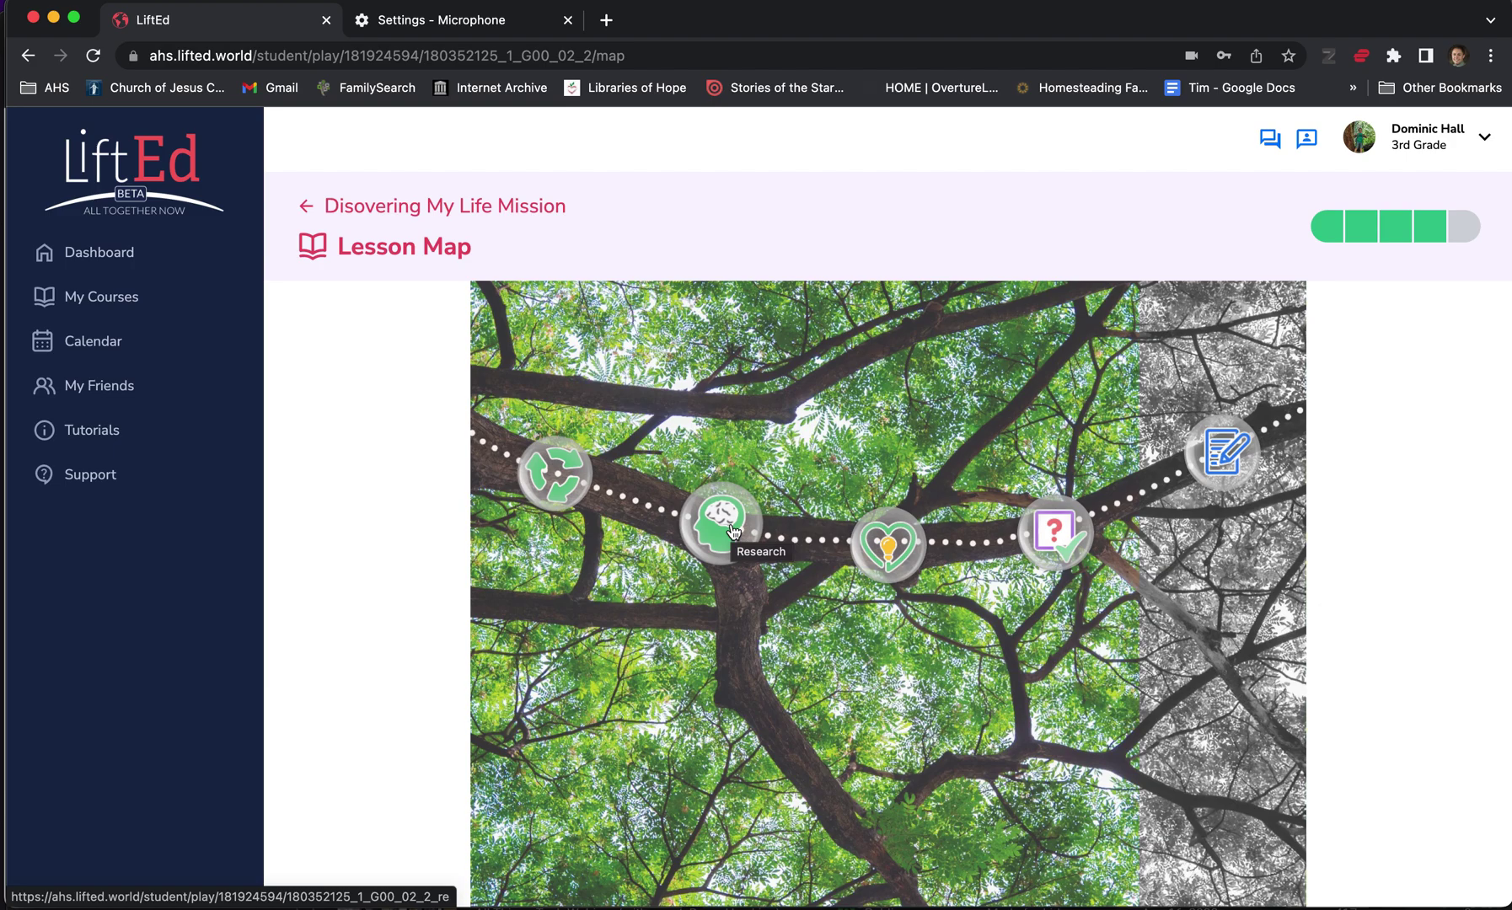
pyautogui.click(894, 545)
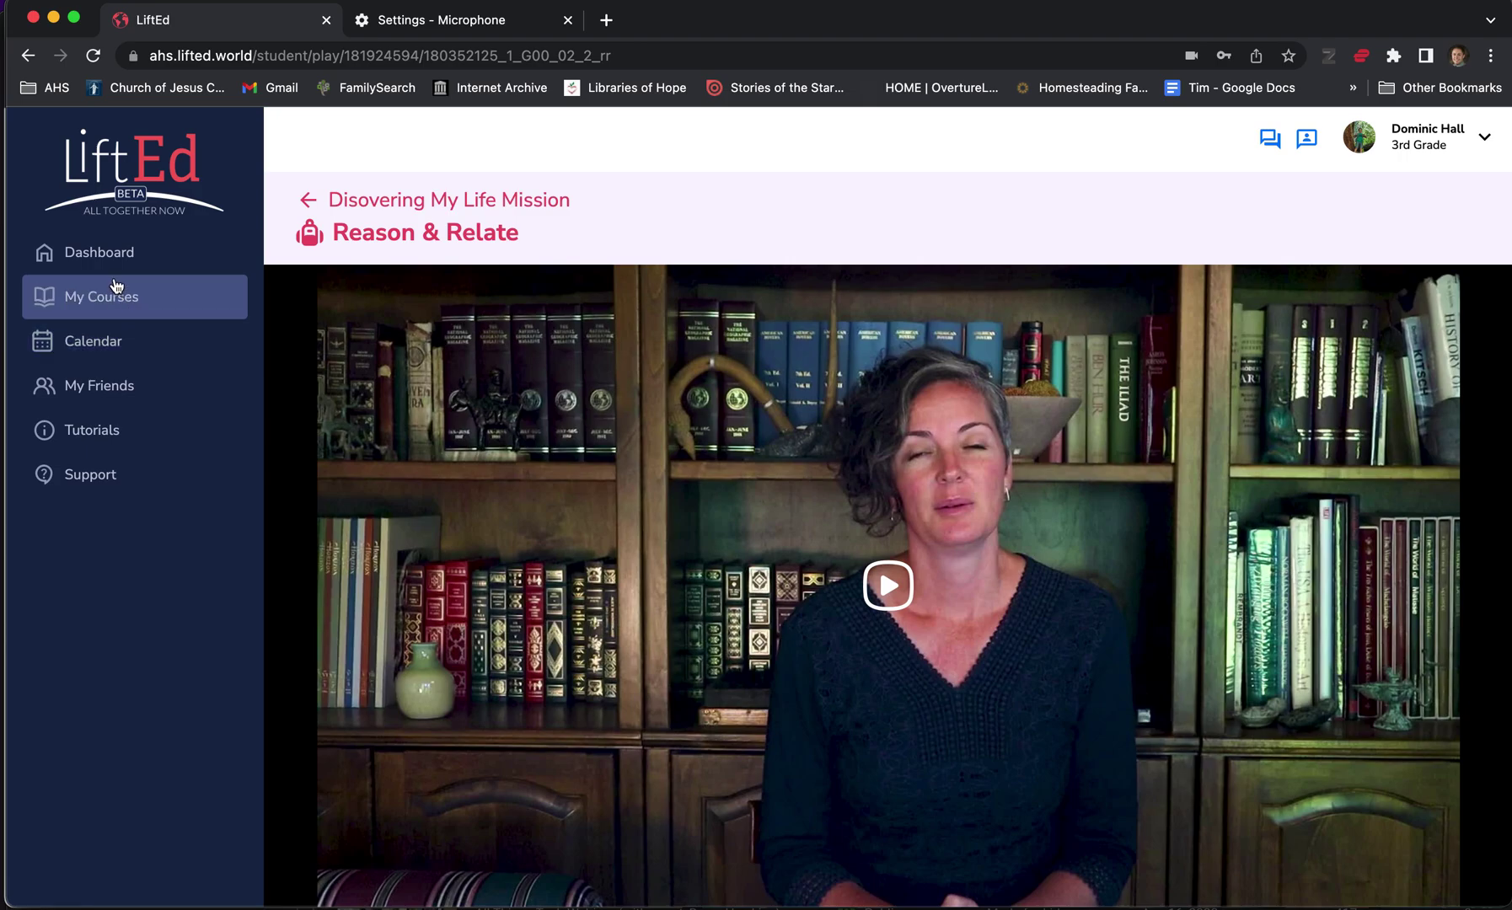
# Go to the Record activity of Disovering My Life Mission, view the Record Option 1 handout and close it.
pyautogui.click(123, 296)
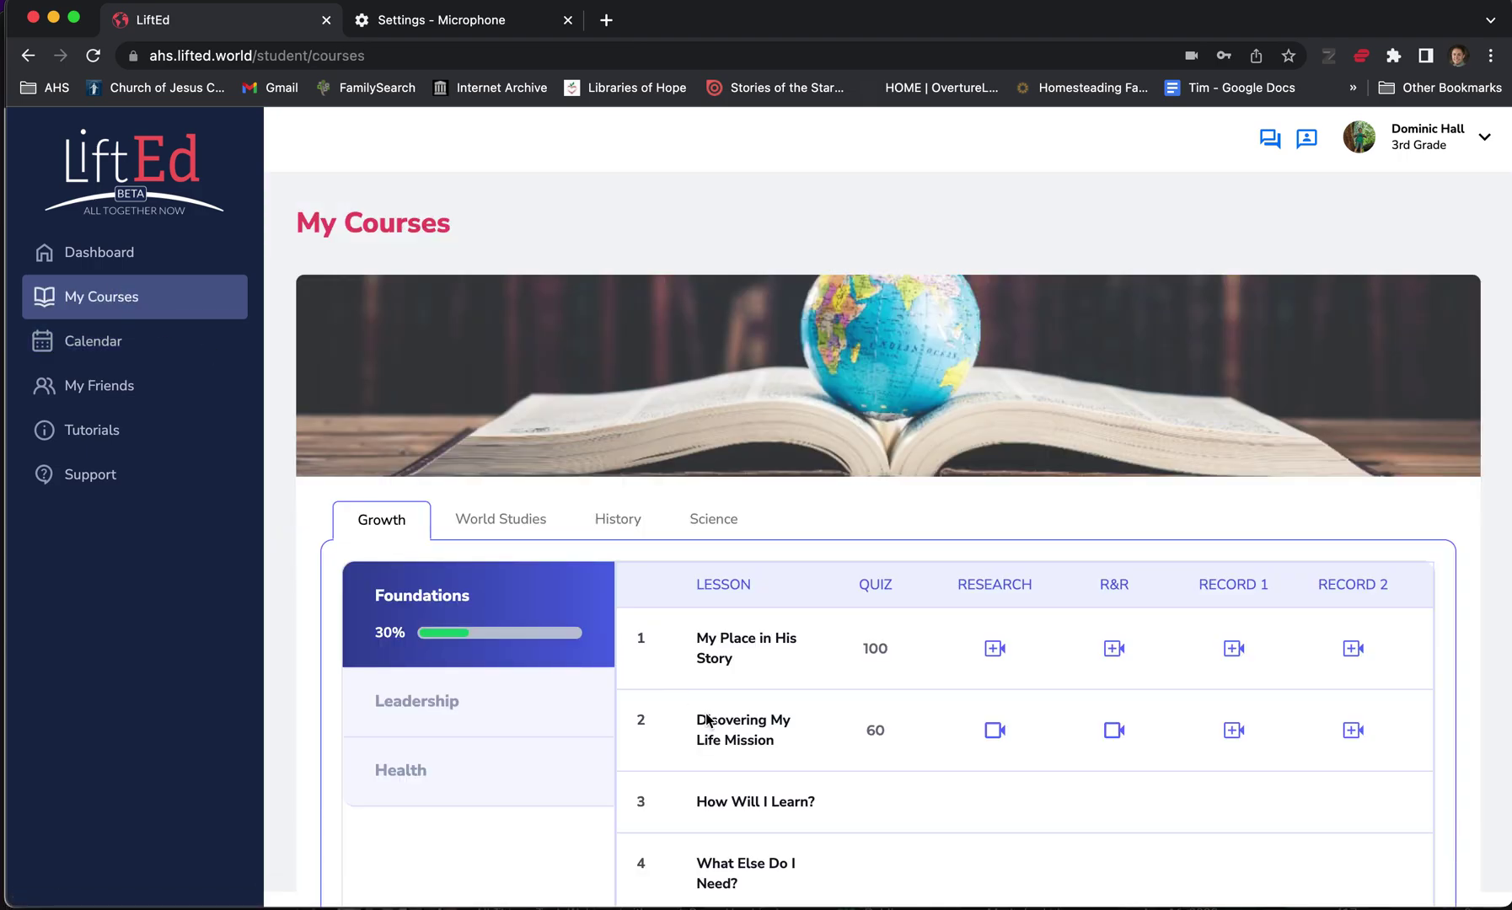
pyautogui.click(757, 730)
pyautogui.click(654, 740)
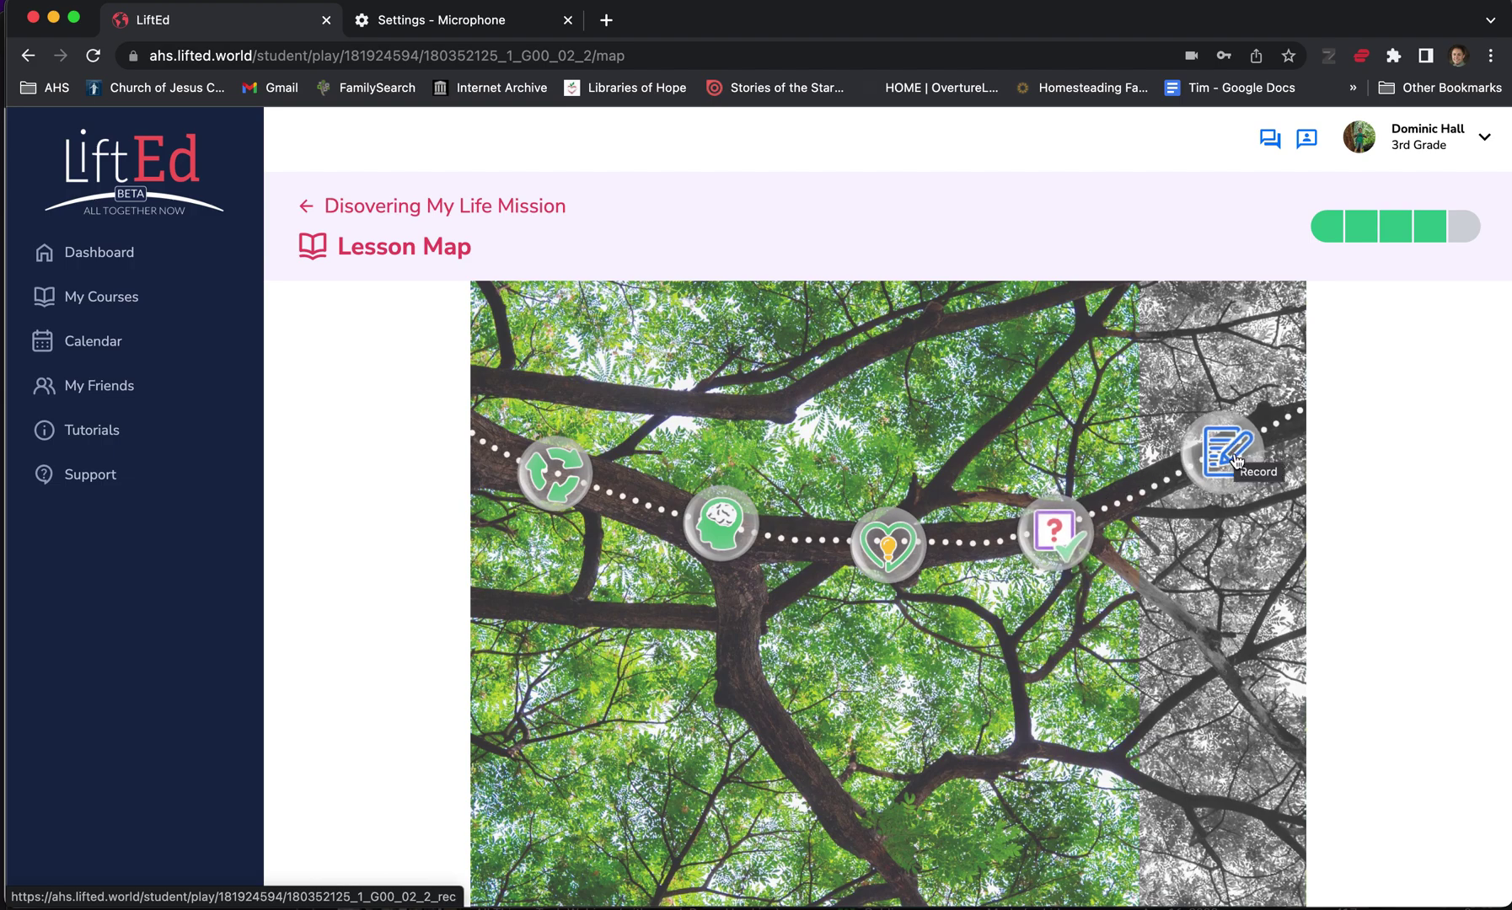
pyautogui.click(1190, 455)
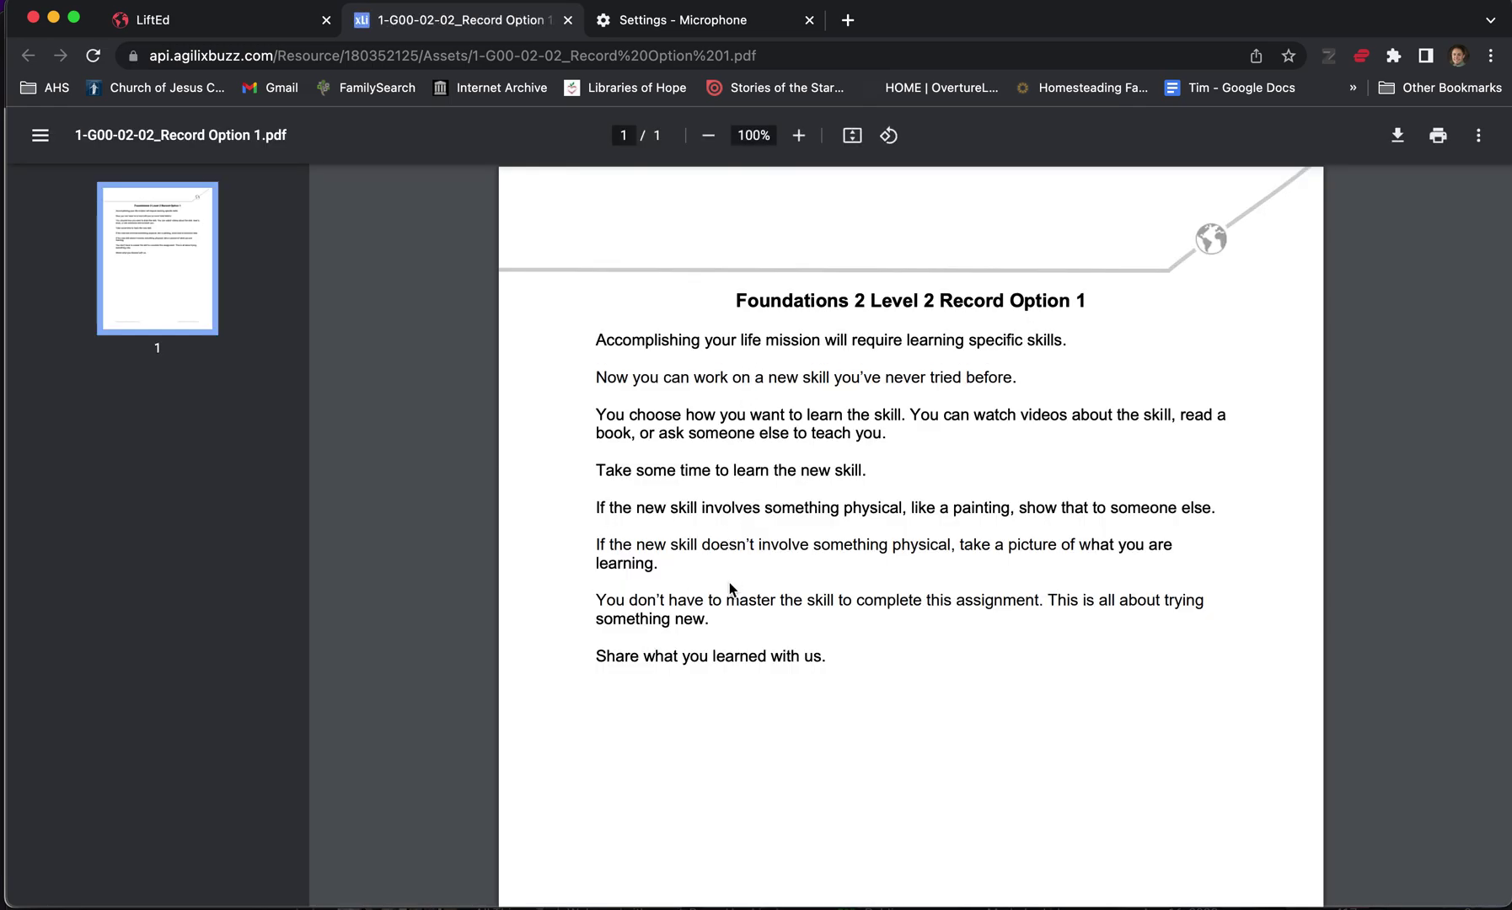
pyautogui.click(568, 19)
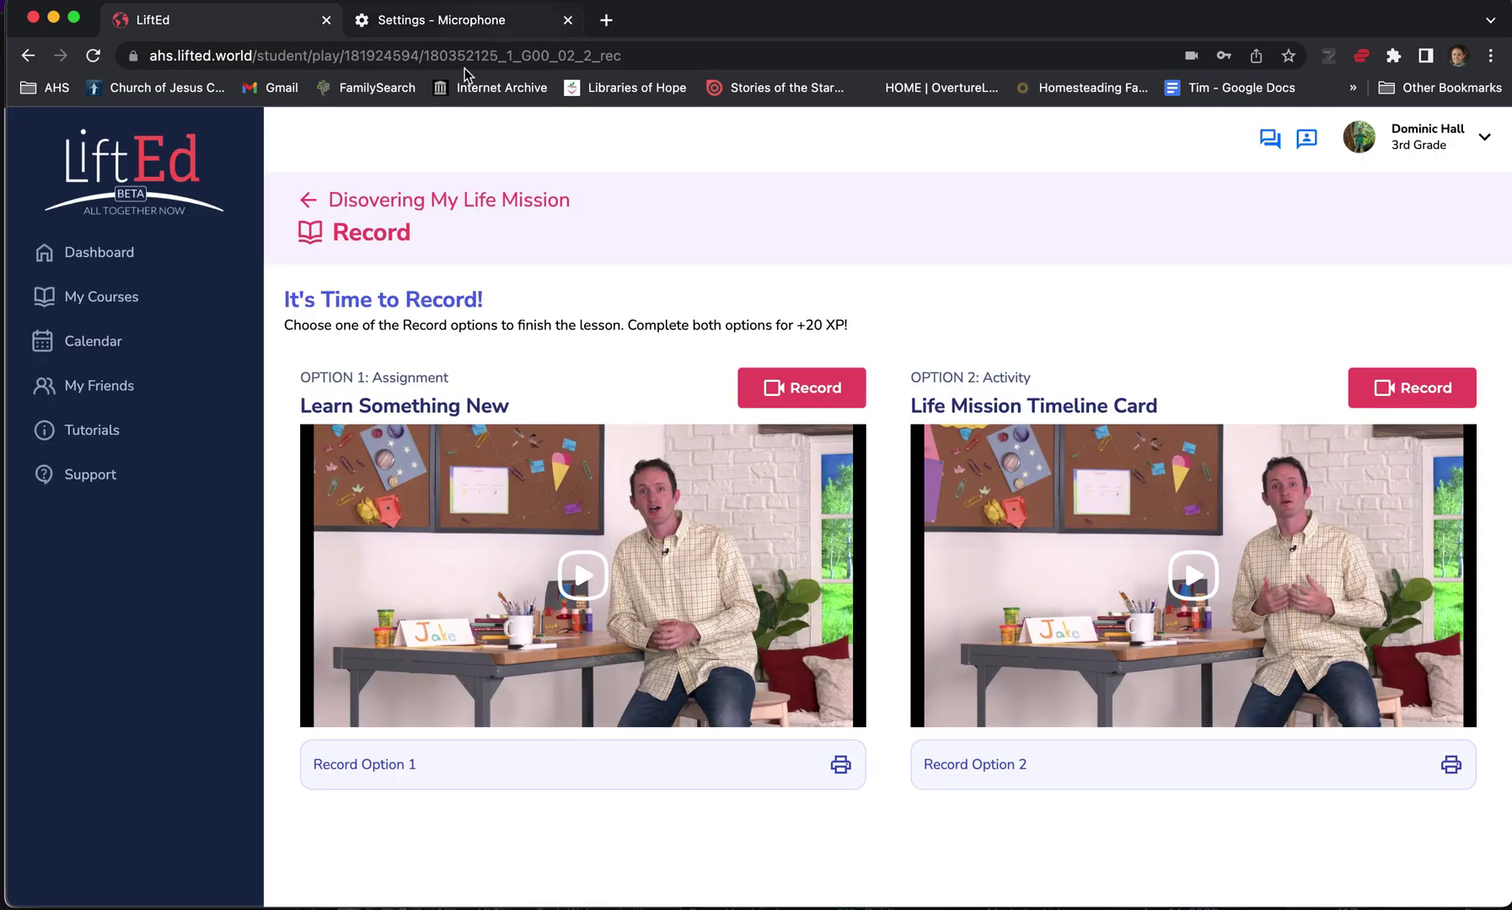